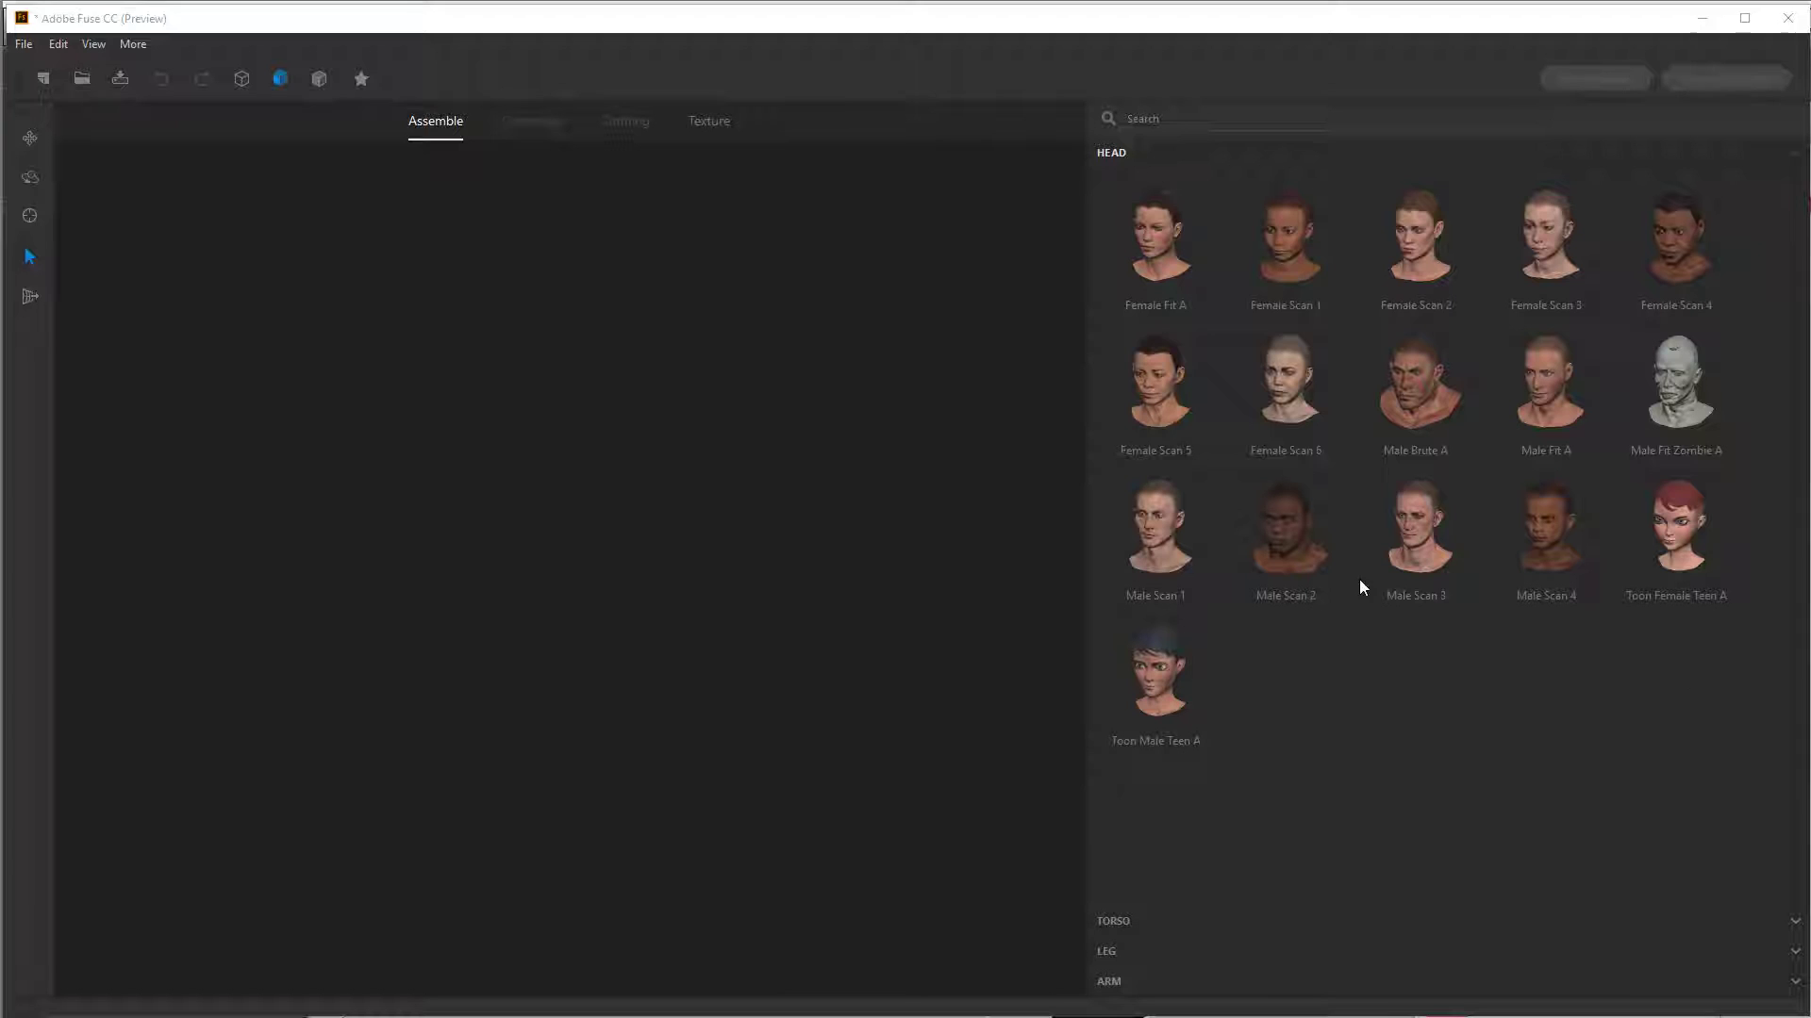
# Step: Add the Male Fit A head and frame it in a three-quarter view
pyautogui.click(1569, 444)
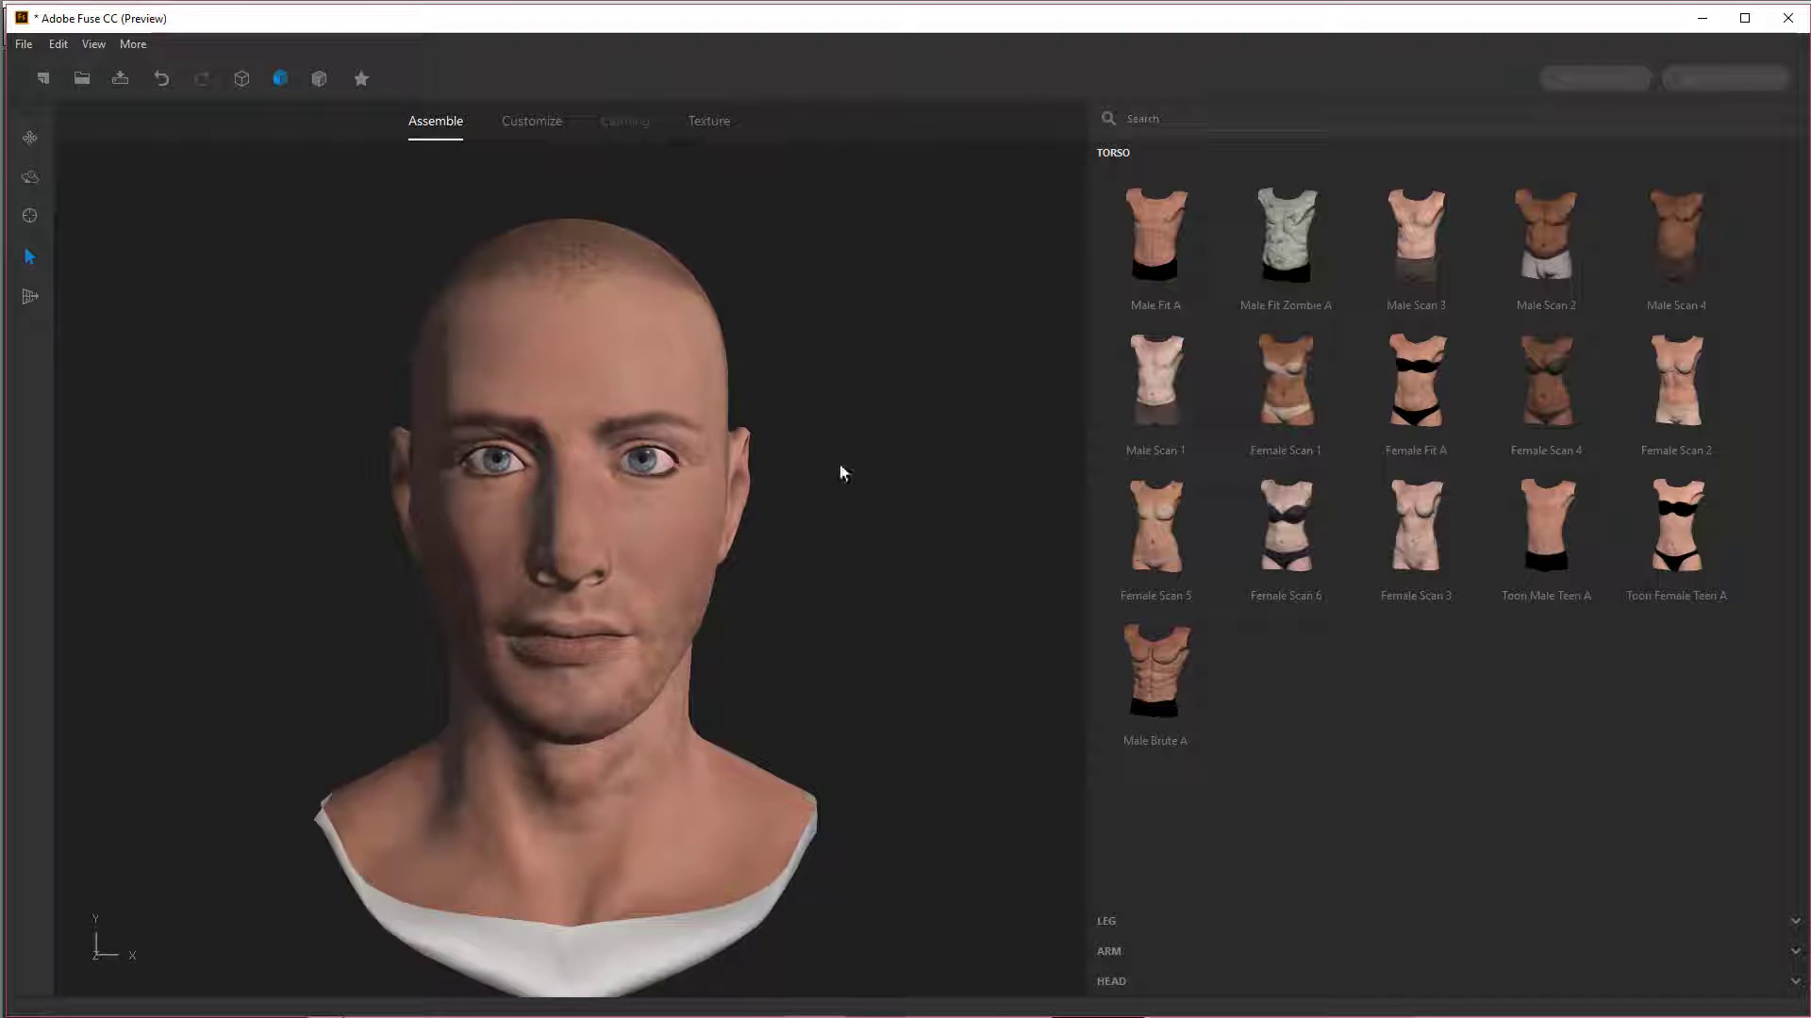
pyautogui.moveTo(842, 472); pyautogui.dragTo(795, 547)
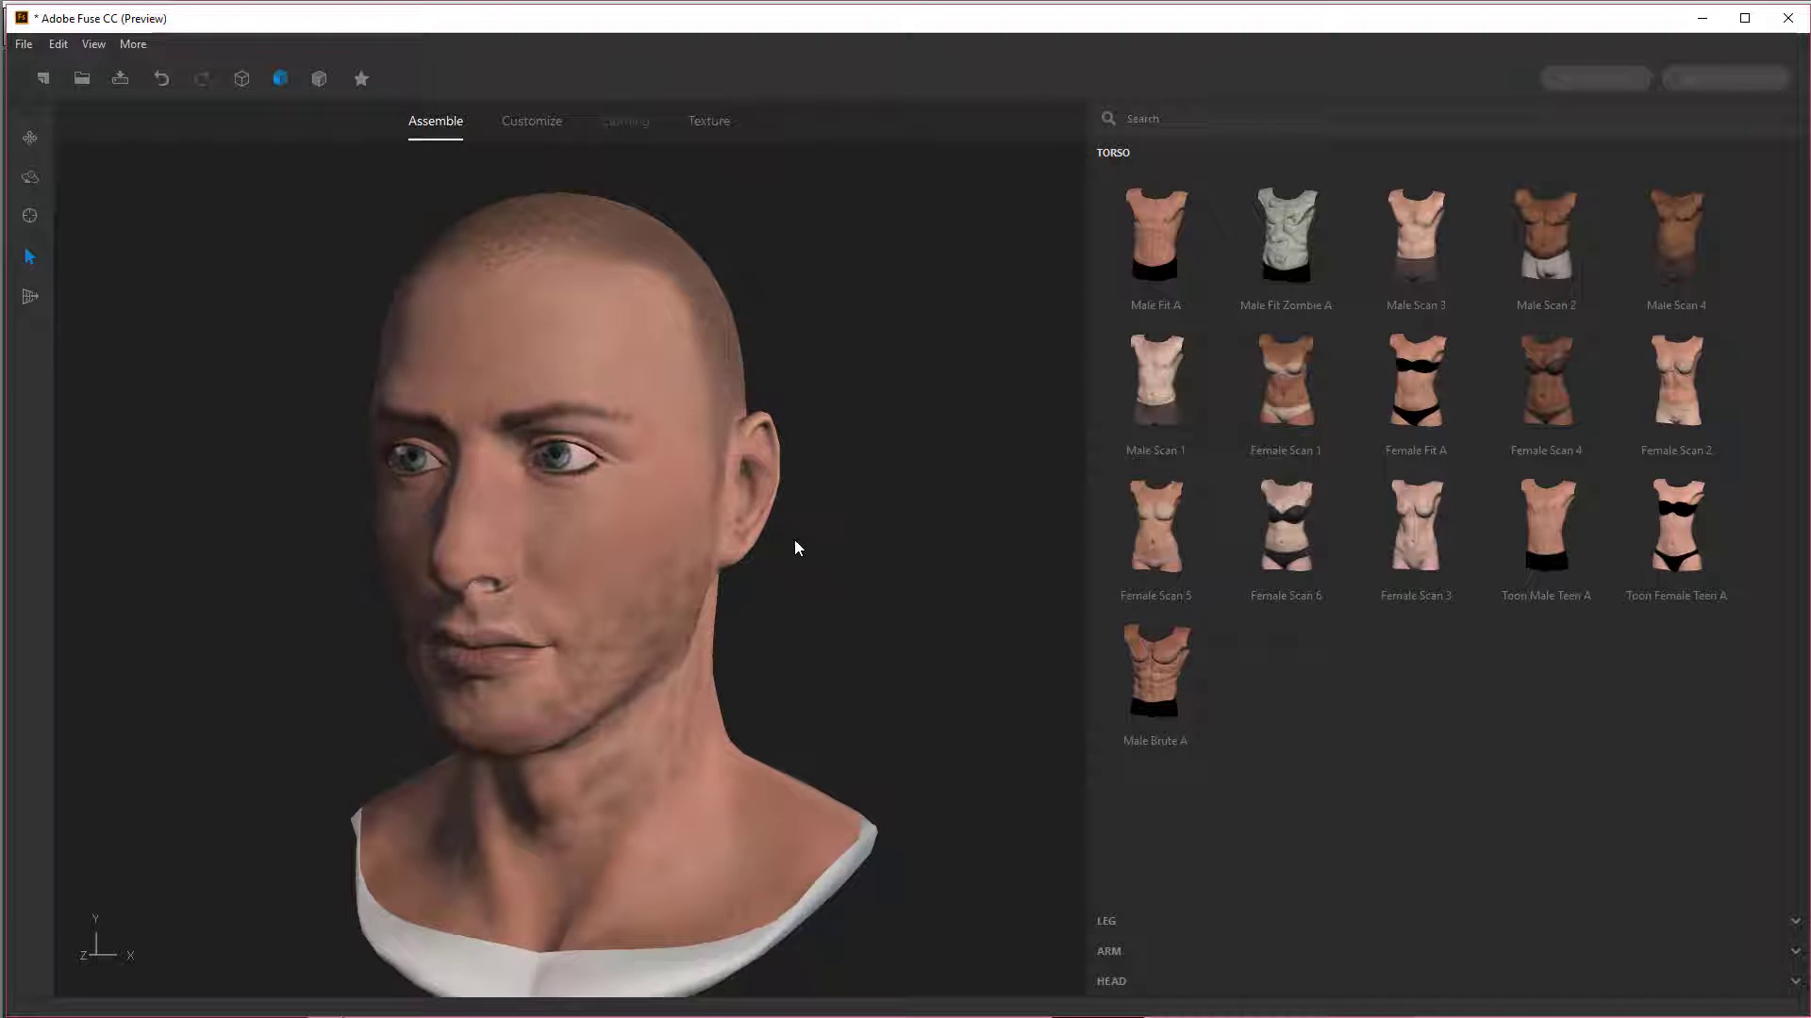
pyautogui.scroll(-3, 808, 545)
pyautogui.scroll(3, 820, 548)
pyautogui.scroll(-3, 818, 545)
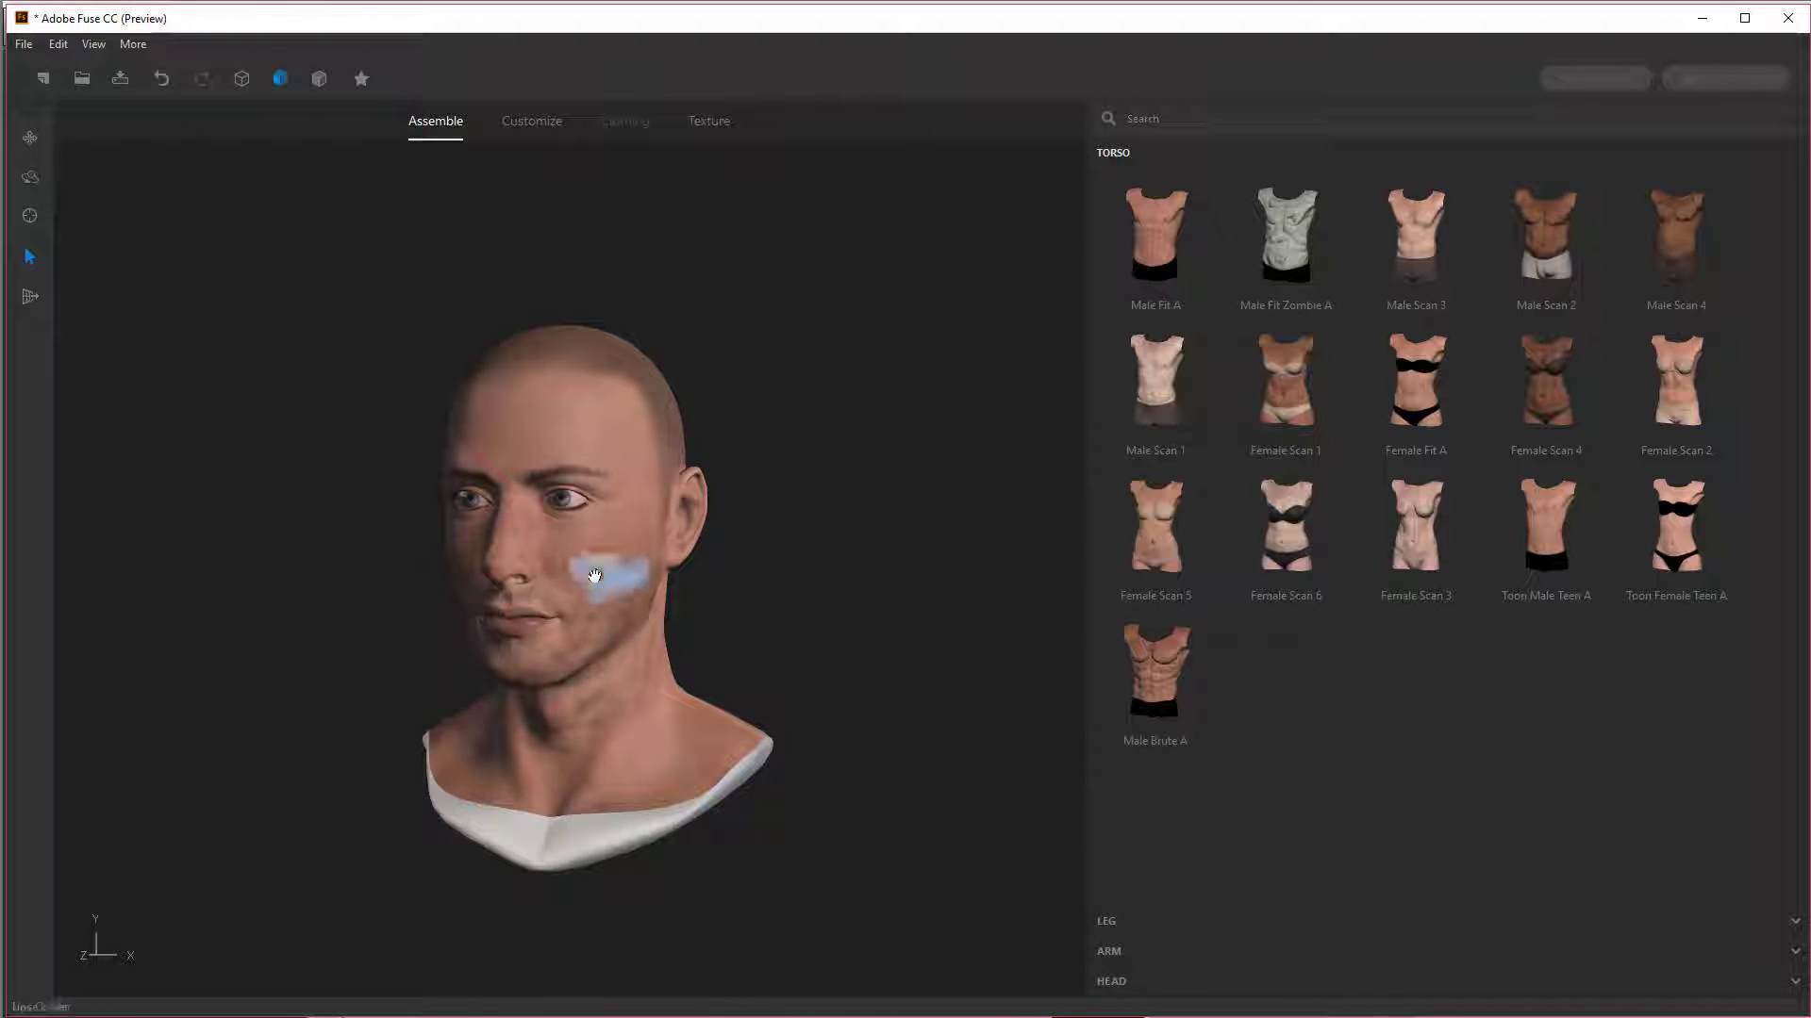
# Step: Sculpt the head: push the nose tip forward, raise the cheekbones, and lift the brows inward
pyautogui.click(506, 564)
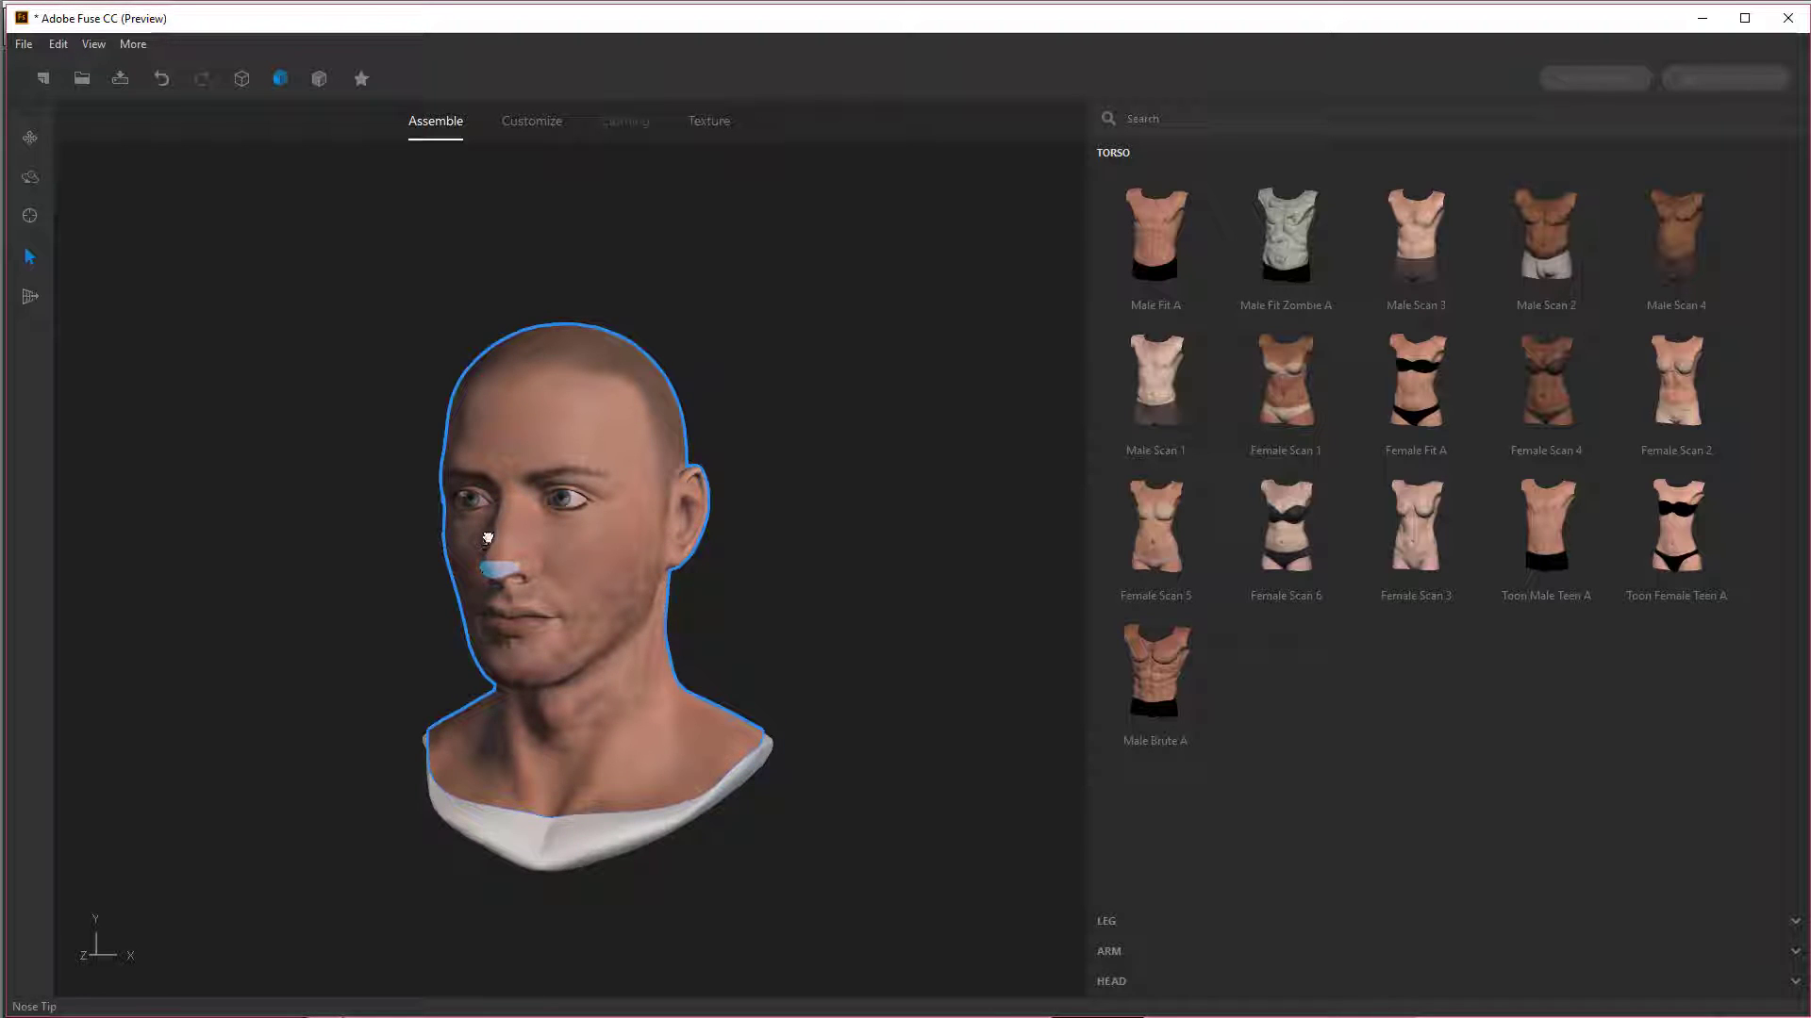
pyautogui.scroll(3, 475, 495)
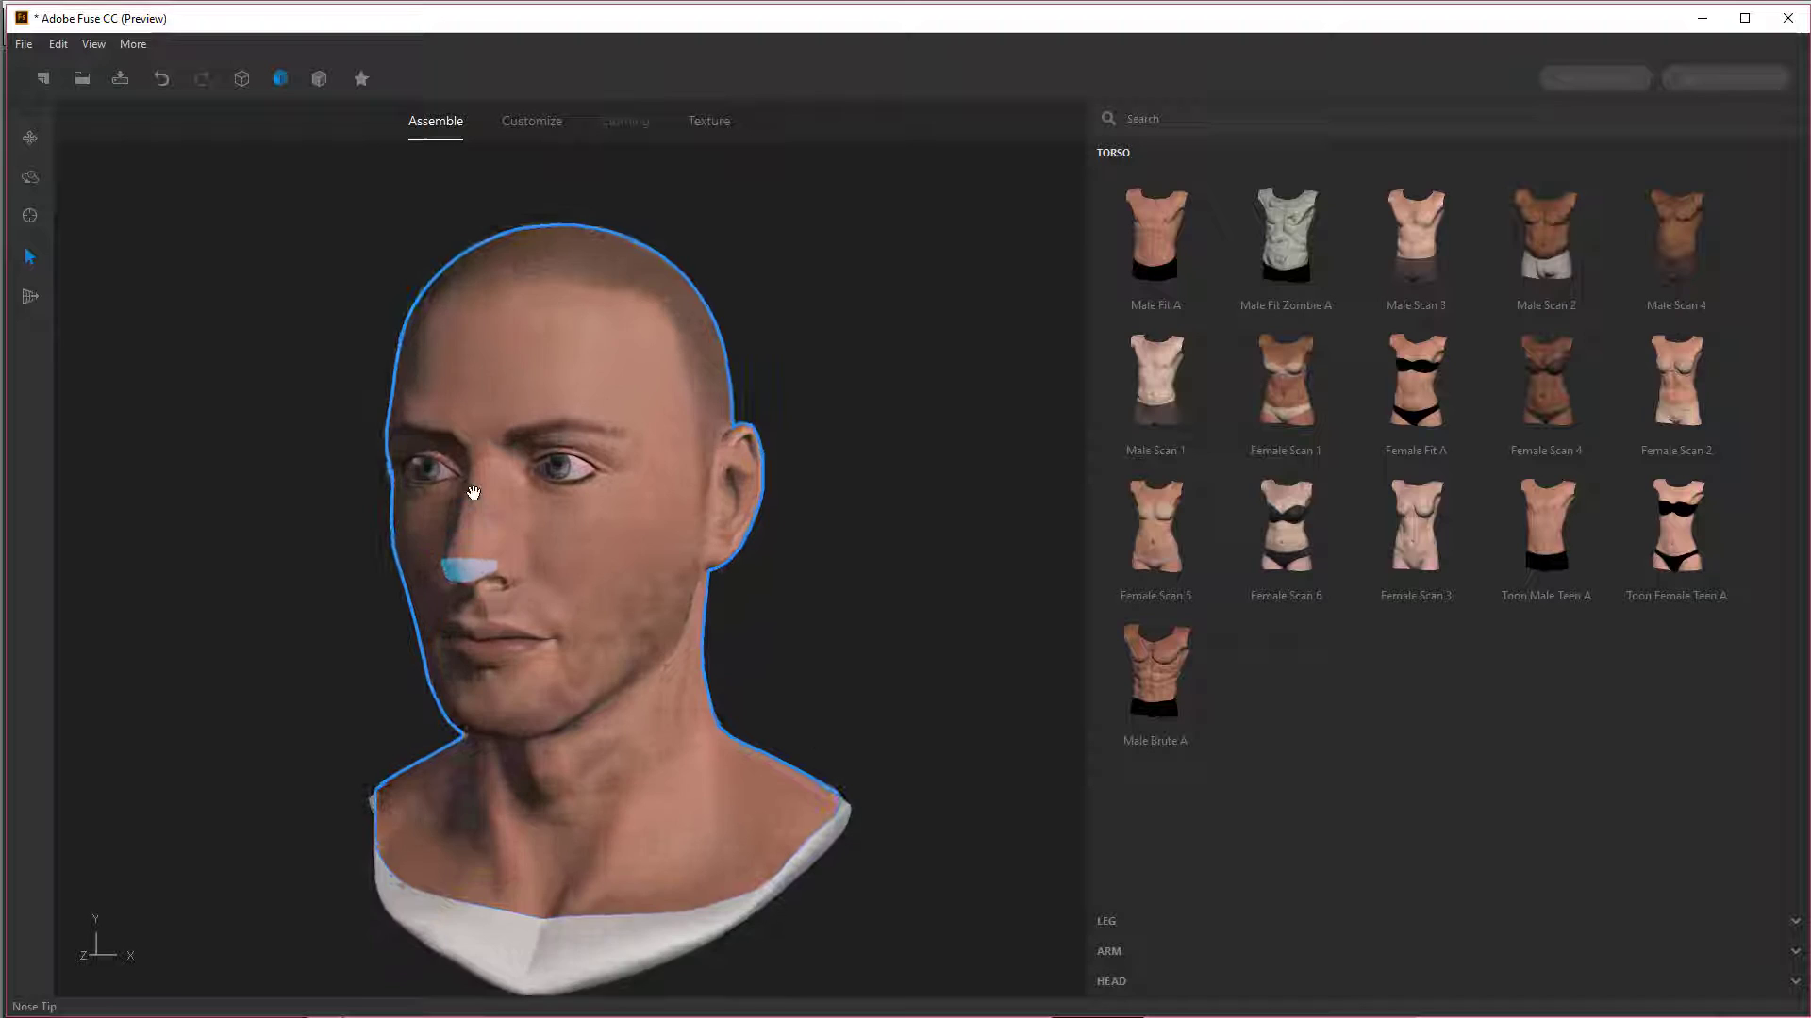
pyautogui.moveTo(470, 562); pyautogui.dragTo(469, 451)
pyautogui.moveTo(603, 476)
pyautogui.mouseDown()
pyautogui.moveTo(538, 484)
pyautogui.moveTo(606, 472)
pyautogui.mouseUp()
pyautogui.moveTo(548, 354); pyautogui.dragTo(698, 320)
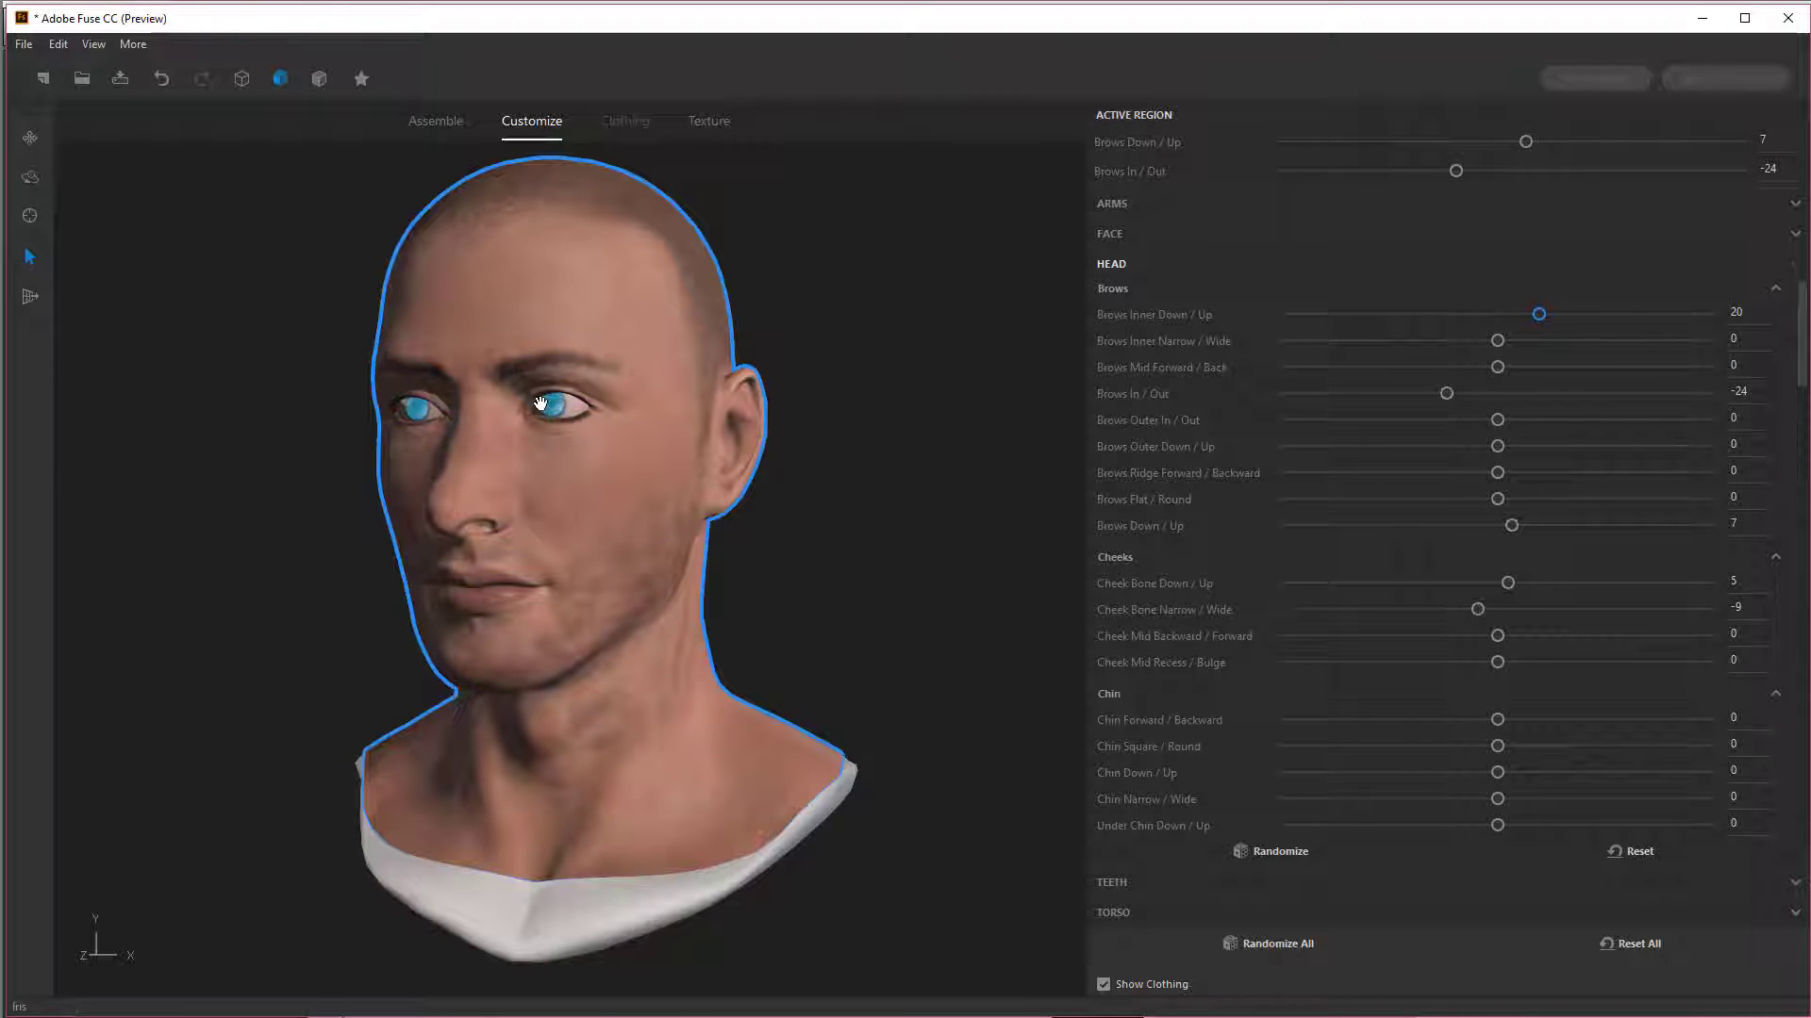
# Step: Widen and slightly lower the eyes, and push the mid cheeks forward
pyautogui.moveTo(552, 408); pyautogui.dragTo(596, 409)
pyautogui.scroll(3, 644, 500)
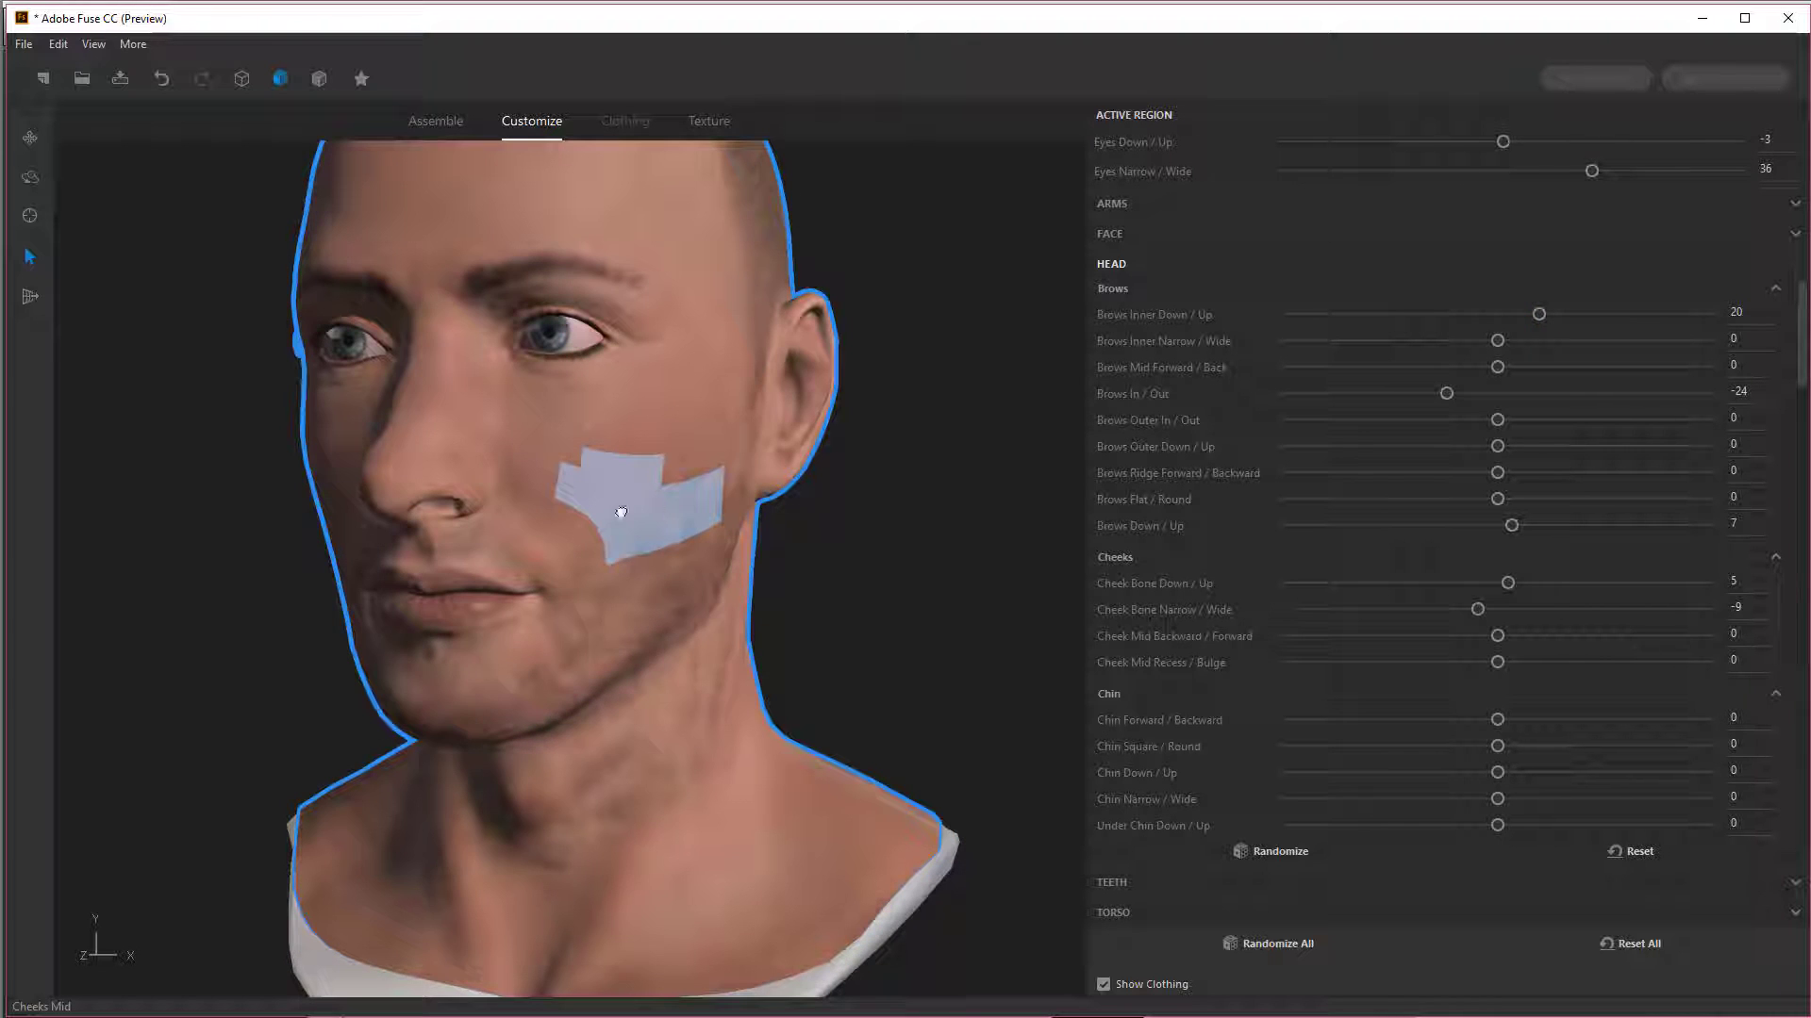
pyautogui.moveTo(618, 510); pyautogui.dragTo(702, 481)
pyautogui.scroll(-10, 1277, 733)
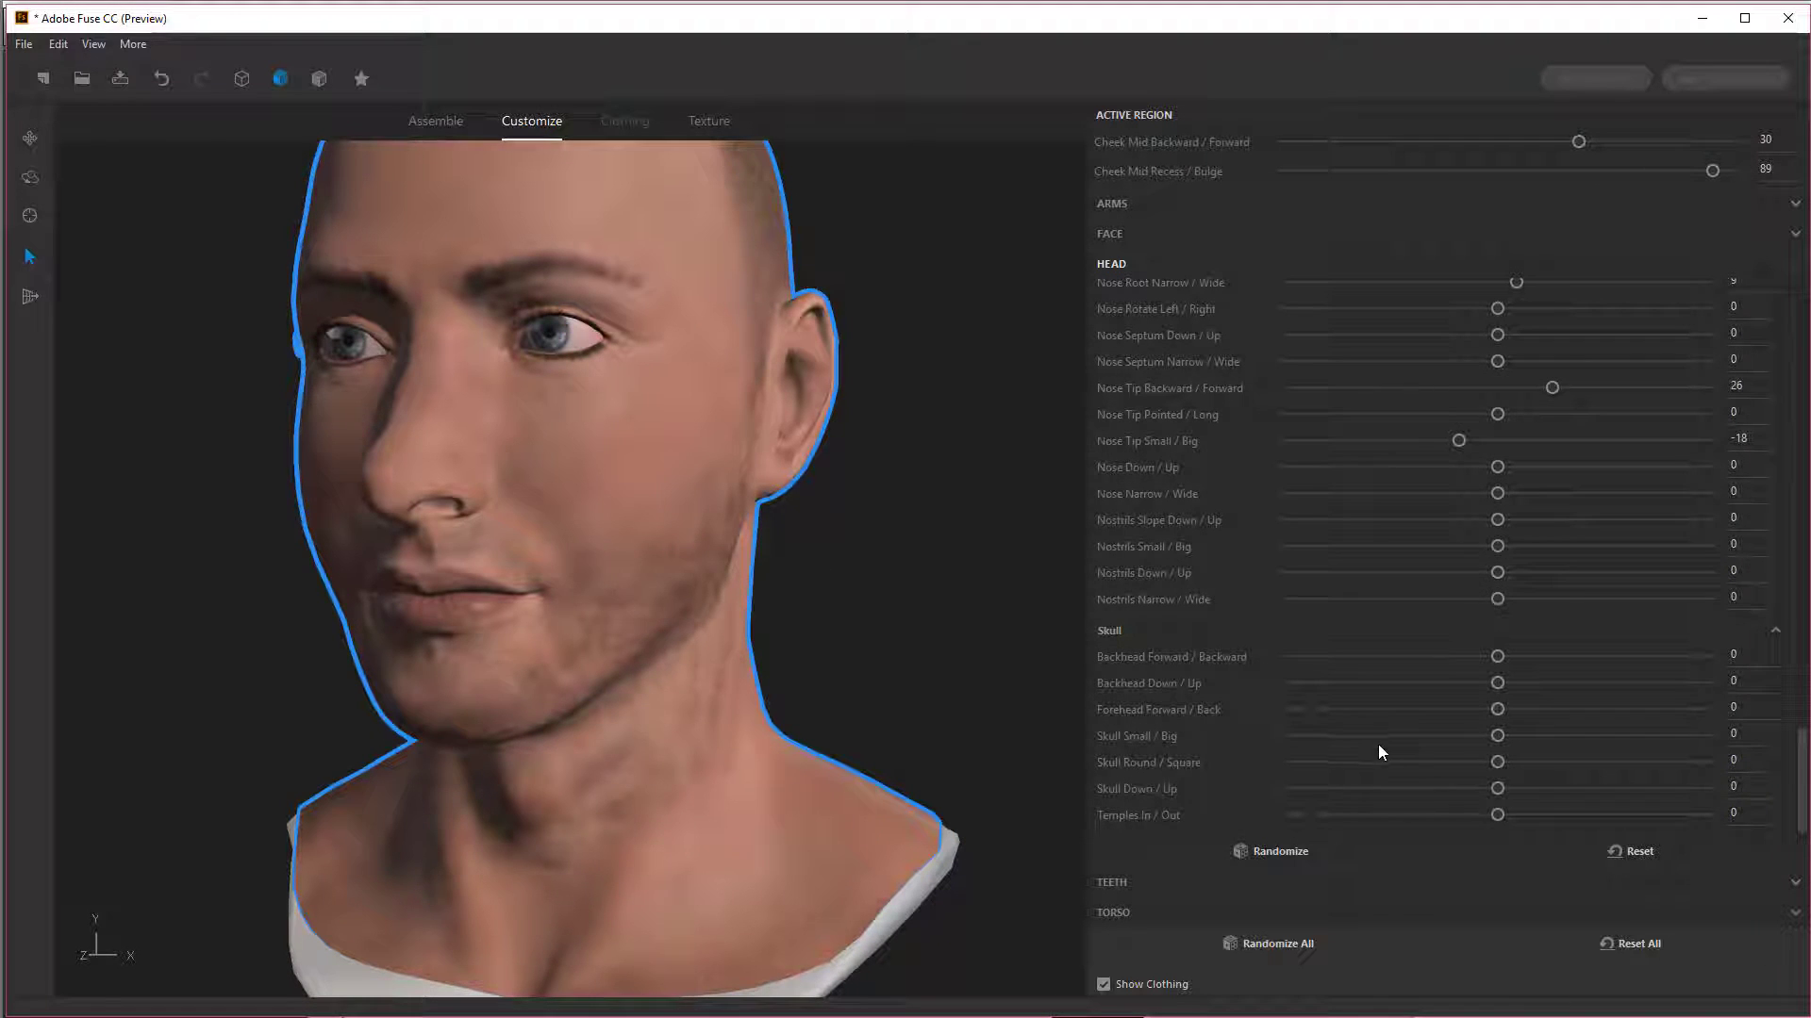
# Step: Randomize the head repeatedly until settling on a face with Skull Small / Big 50 and Nostrils -22
pyautogui.click(1270, 849)
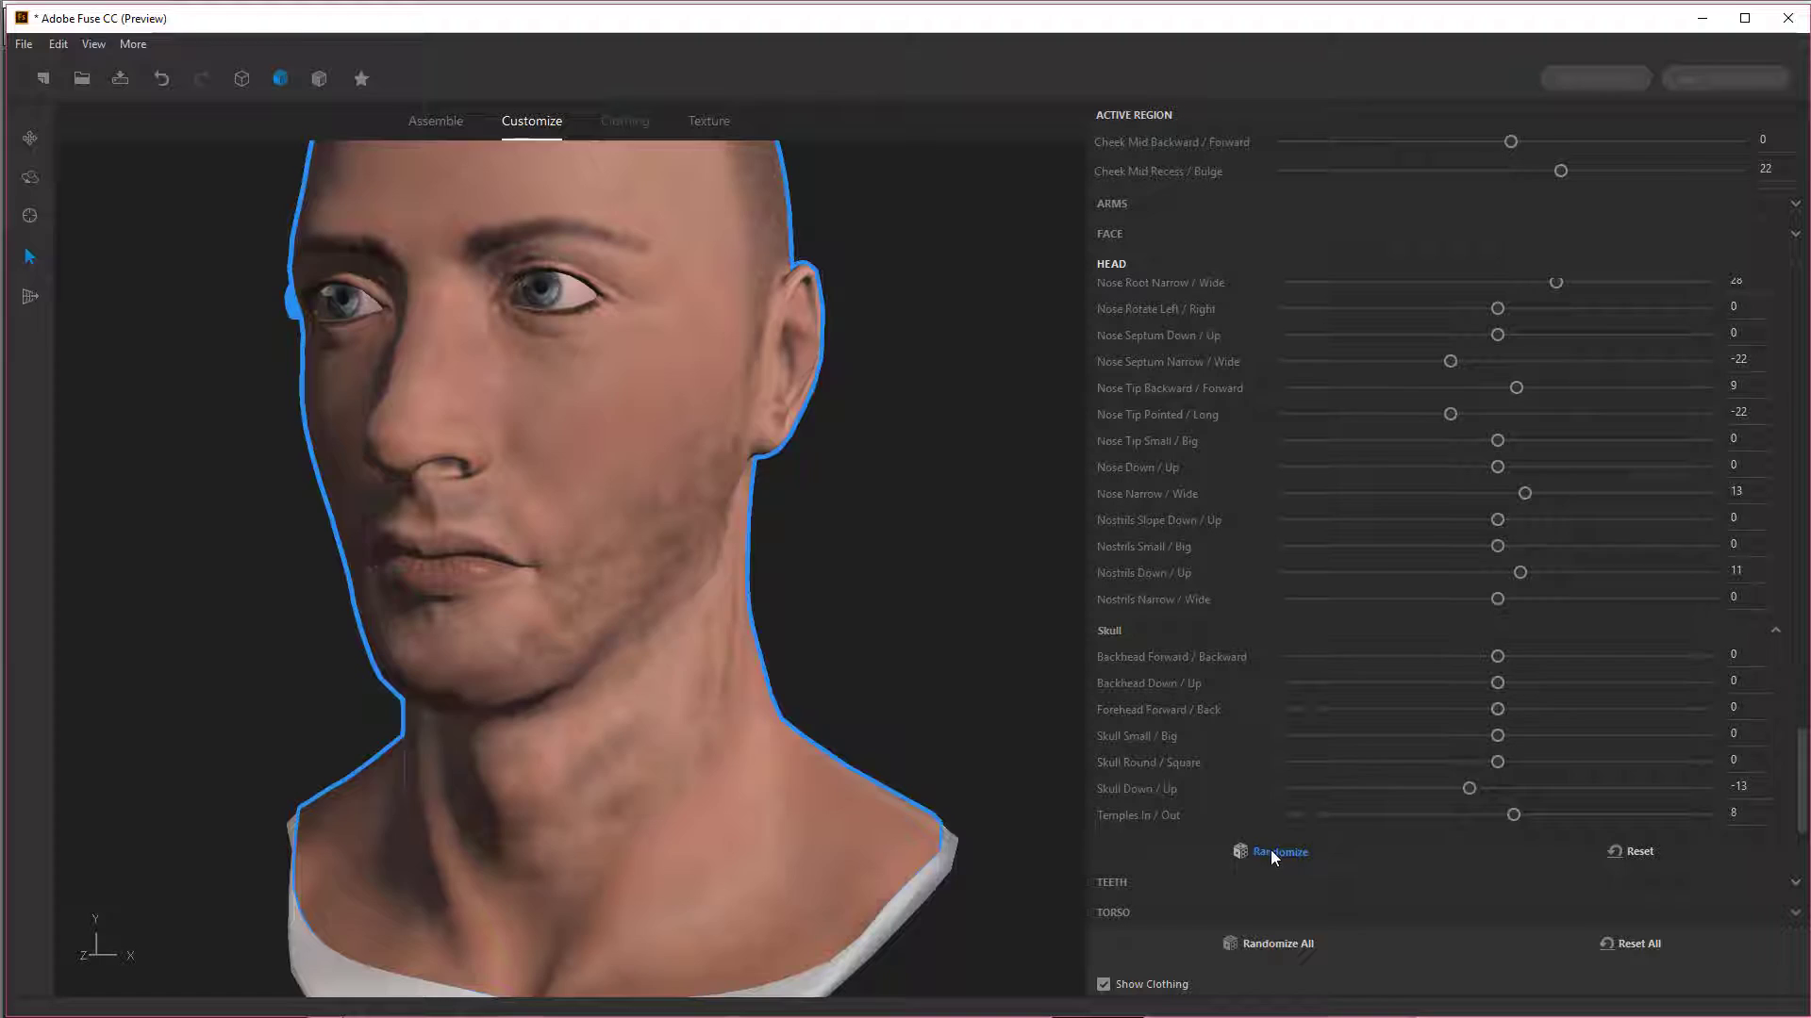
pyautogui.click(1270, 849)
pyautogui.click(1271, 850)
pyautogui.click(1271, 850)
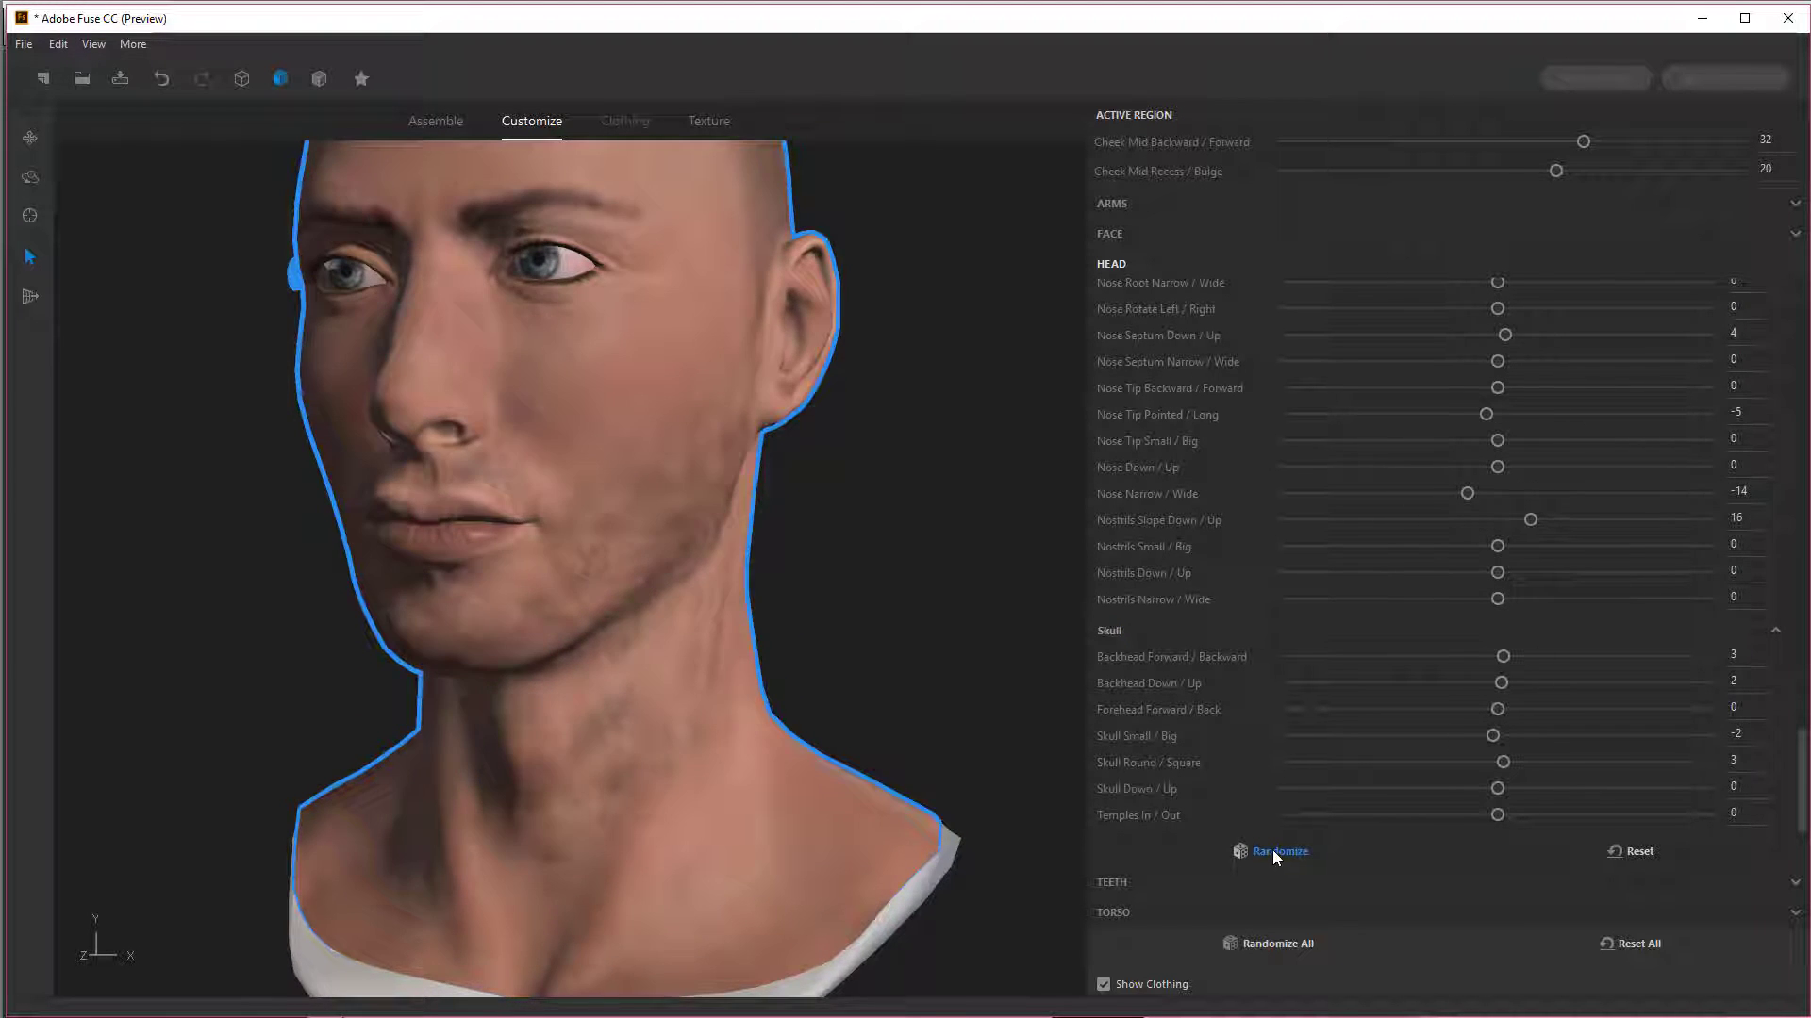
pyautogui.click(1271, 851)
pyautogui.scroll(-3, 891, 589)
pyautogui.click(1238, 851)
pyautogui.click(1239, 851)
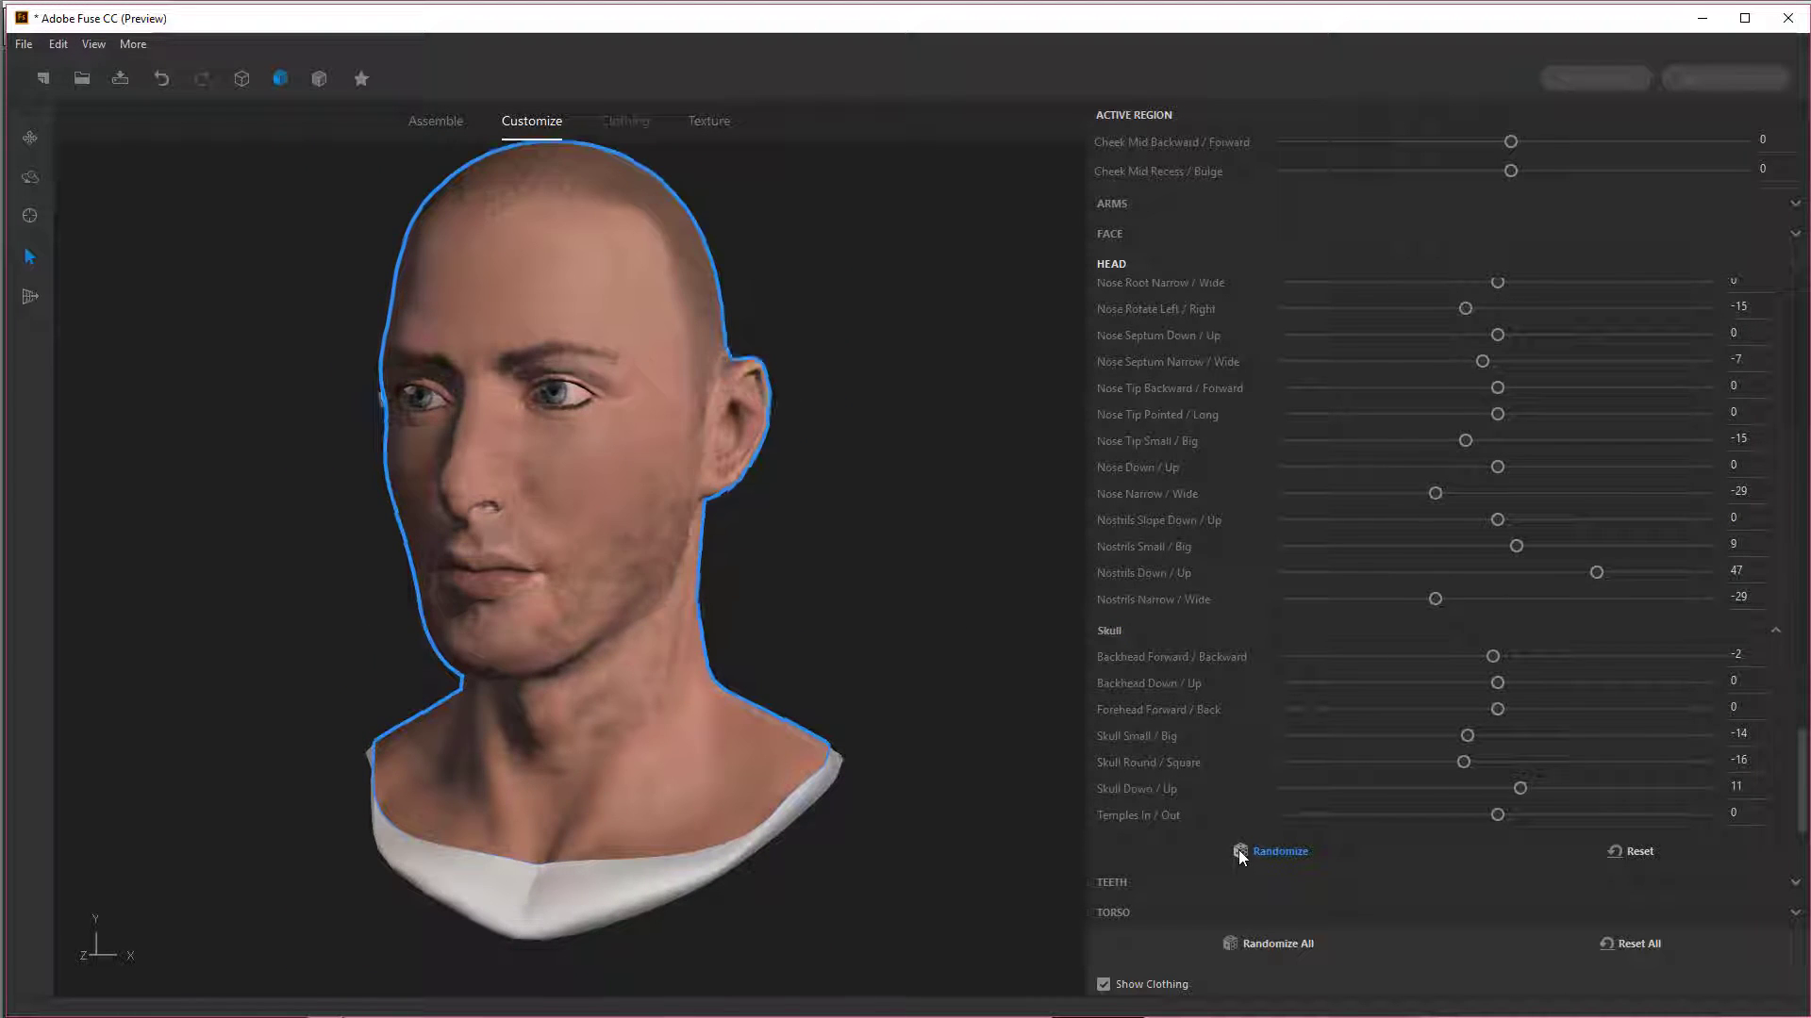
pyautogui.click(1239, 852)
pyautogui.click(1239, 852)
pyautogui.click(1239, 850)
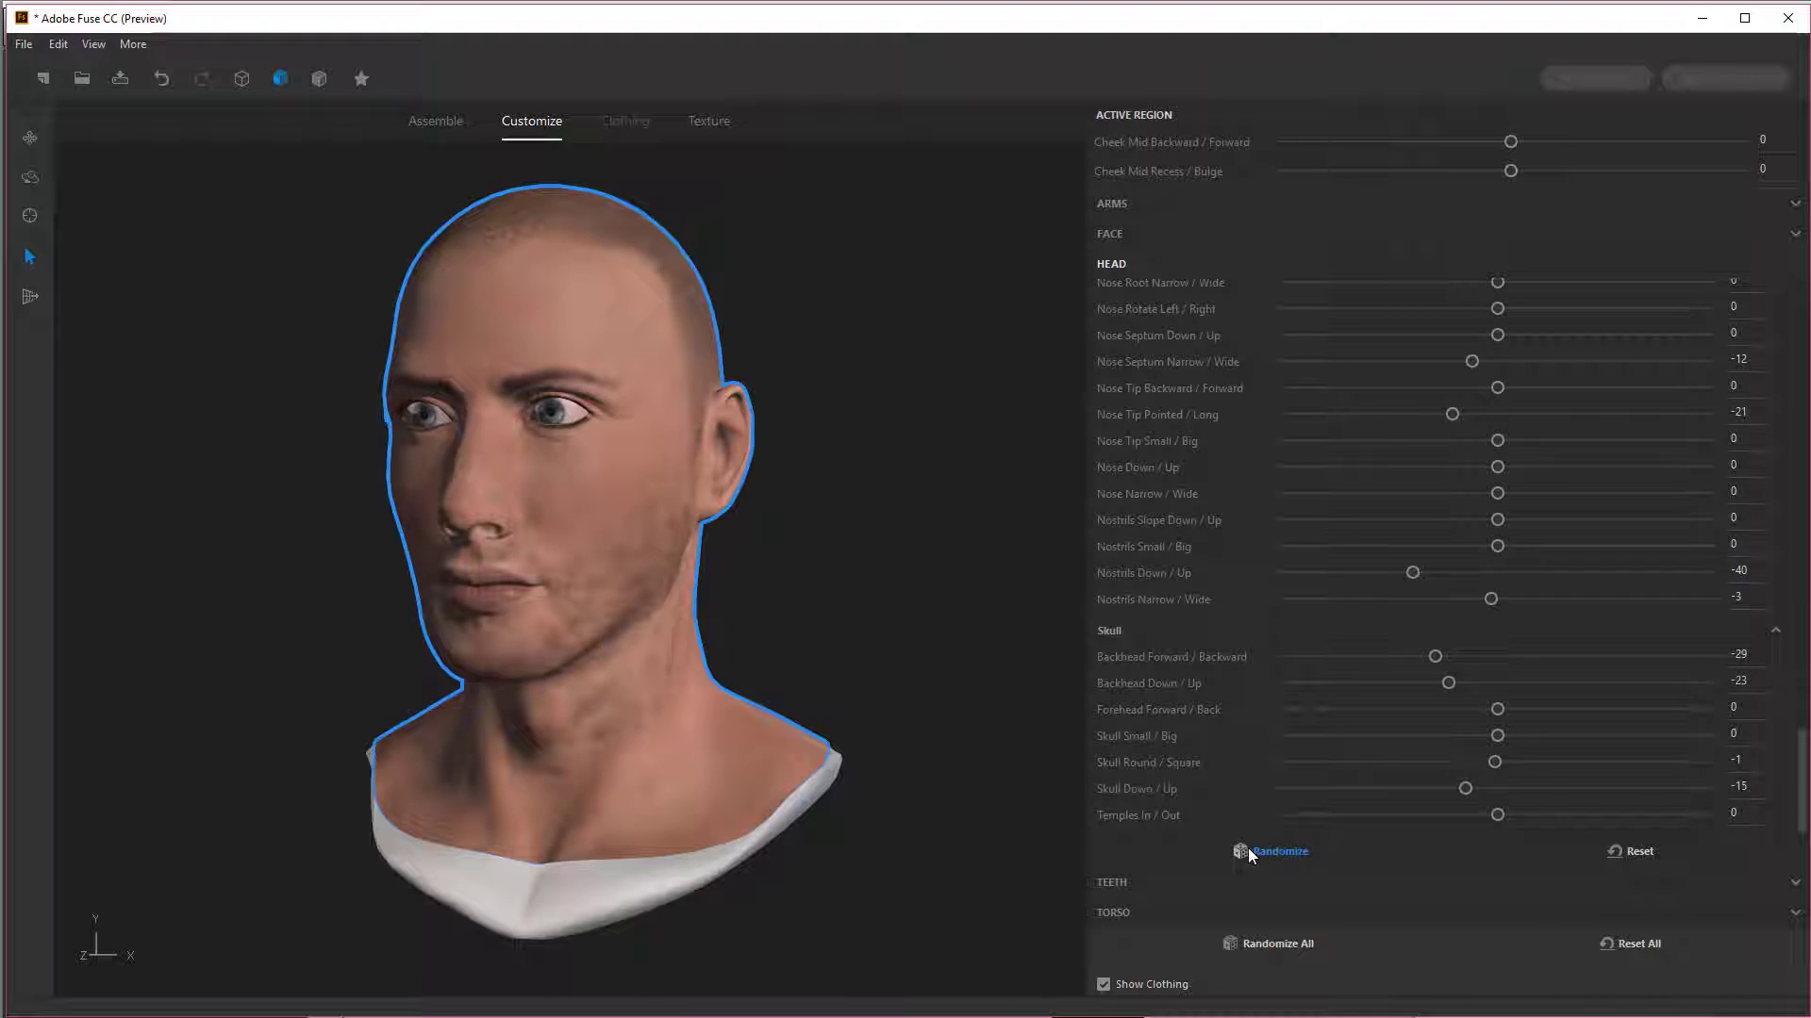
pyautogui.click(1248, 847)
pyautogui.click(1249, 847)
pyautogui.click(1249, 847)
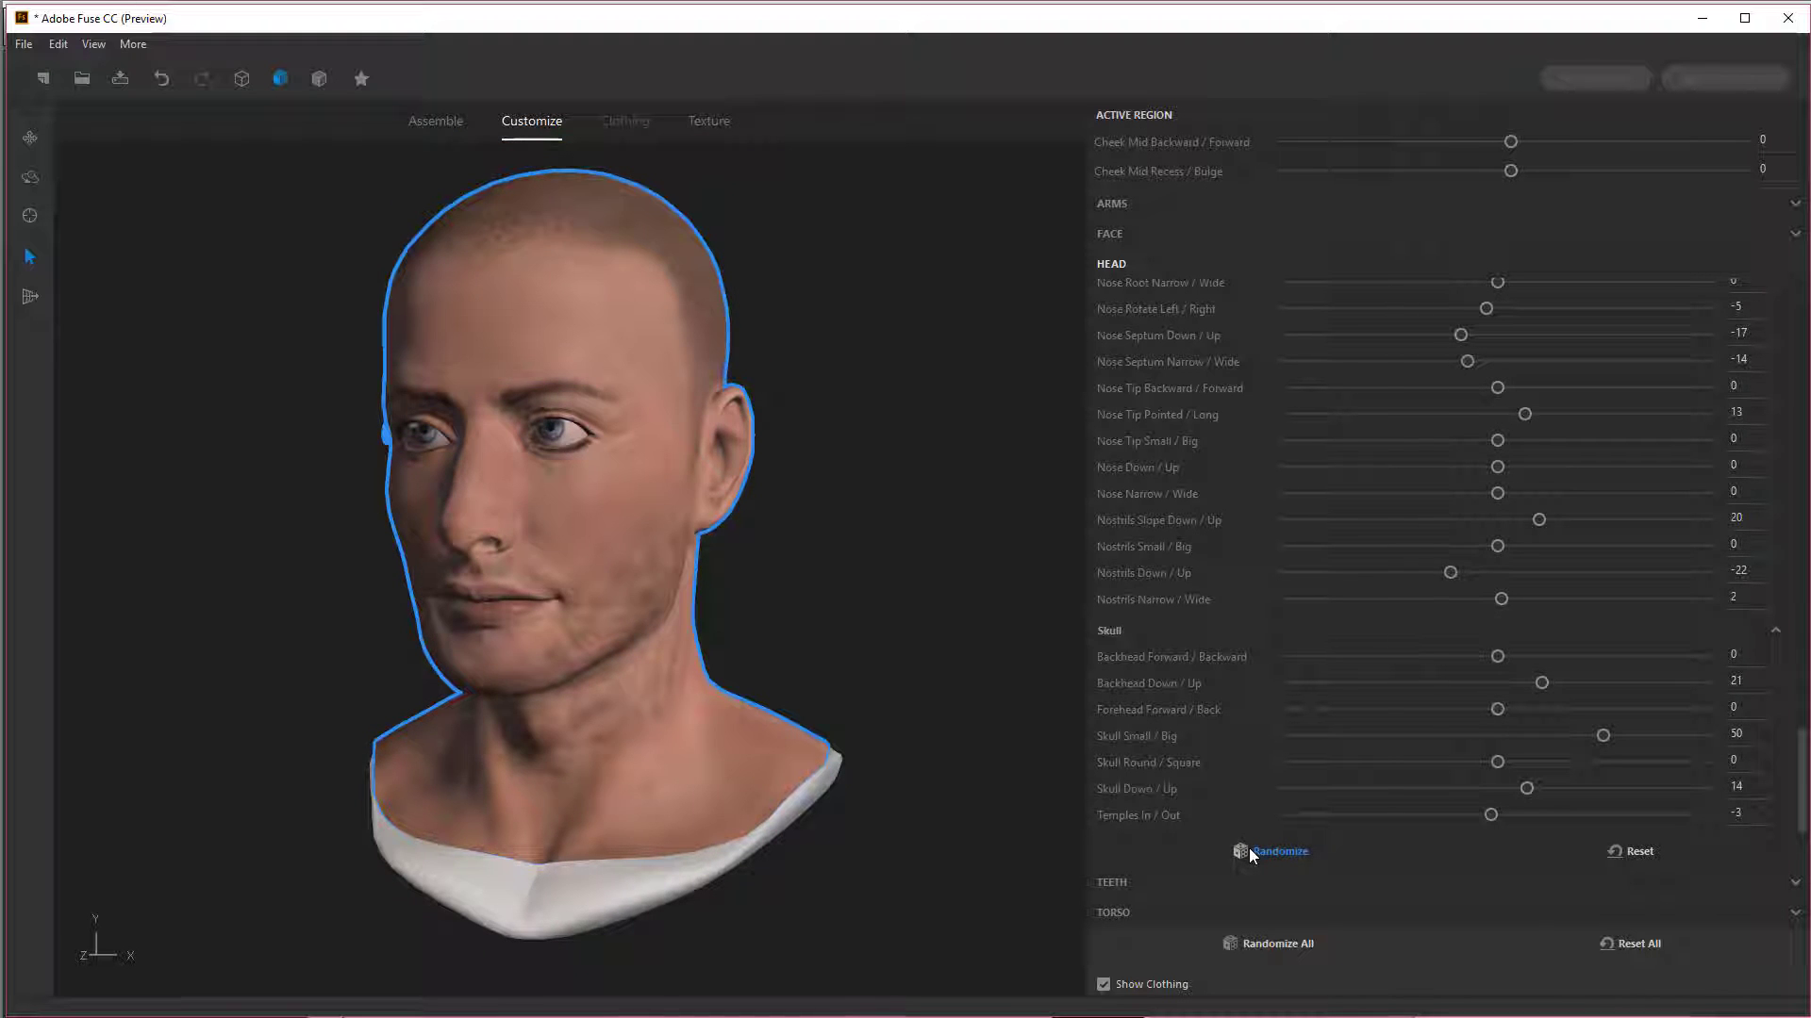
pyautogui.moveTo(801, 400); pyautogui.dragTo(811, 496)
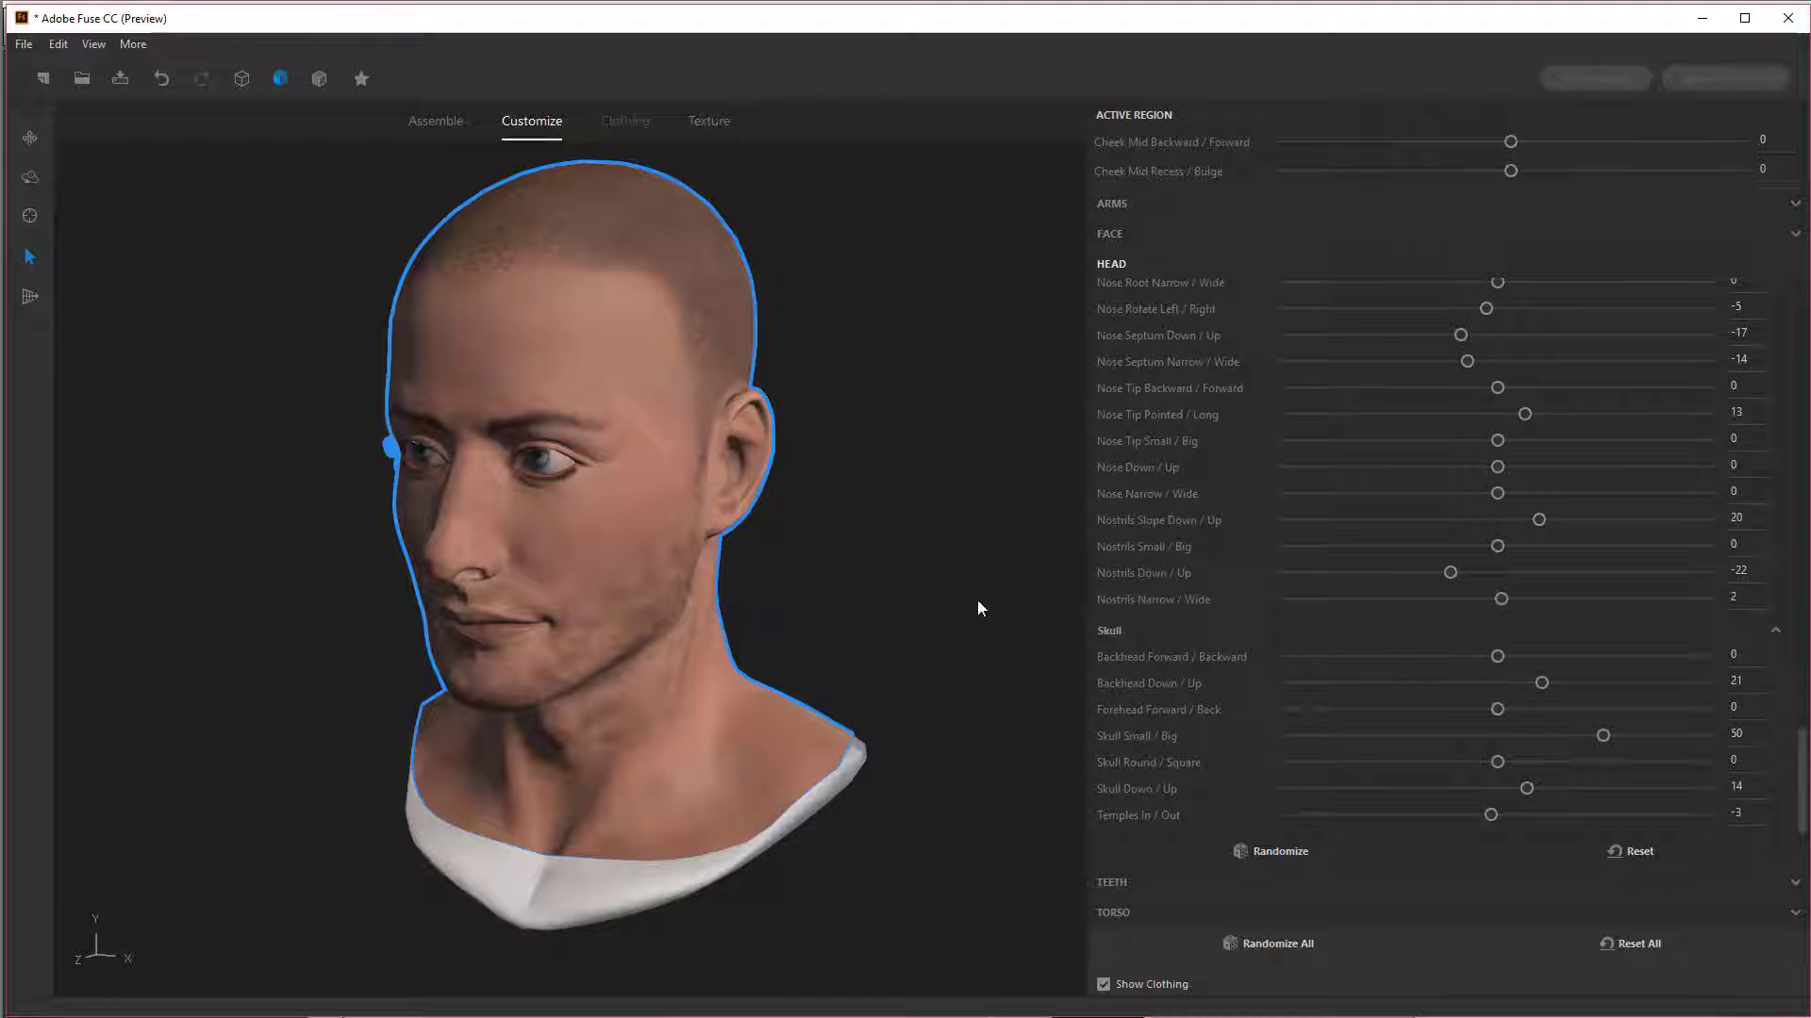
# Step: Back in Assemble, attach the Male Scan 2 torso and zoom in on the chest
pyautogui.click(441, 122)
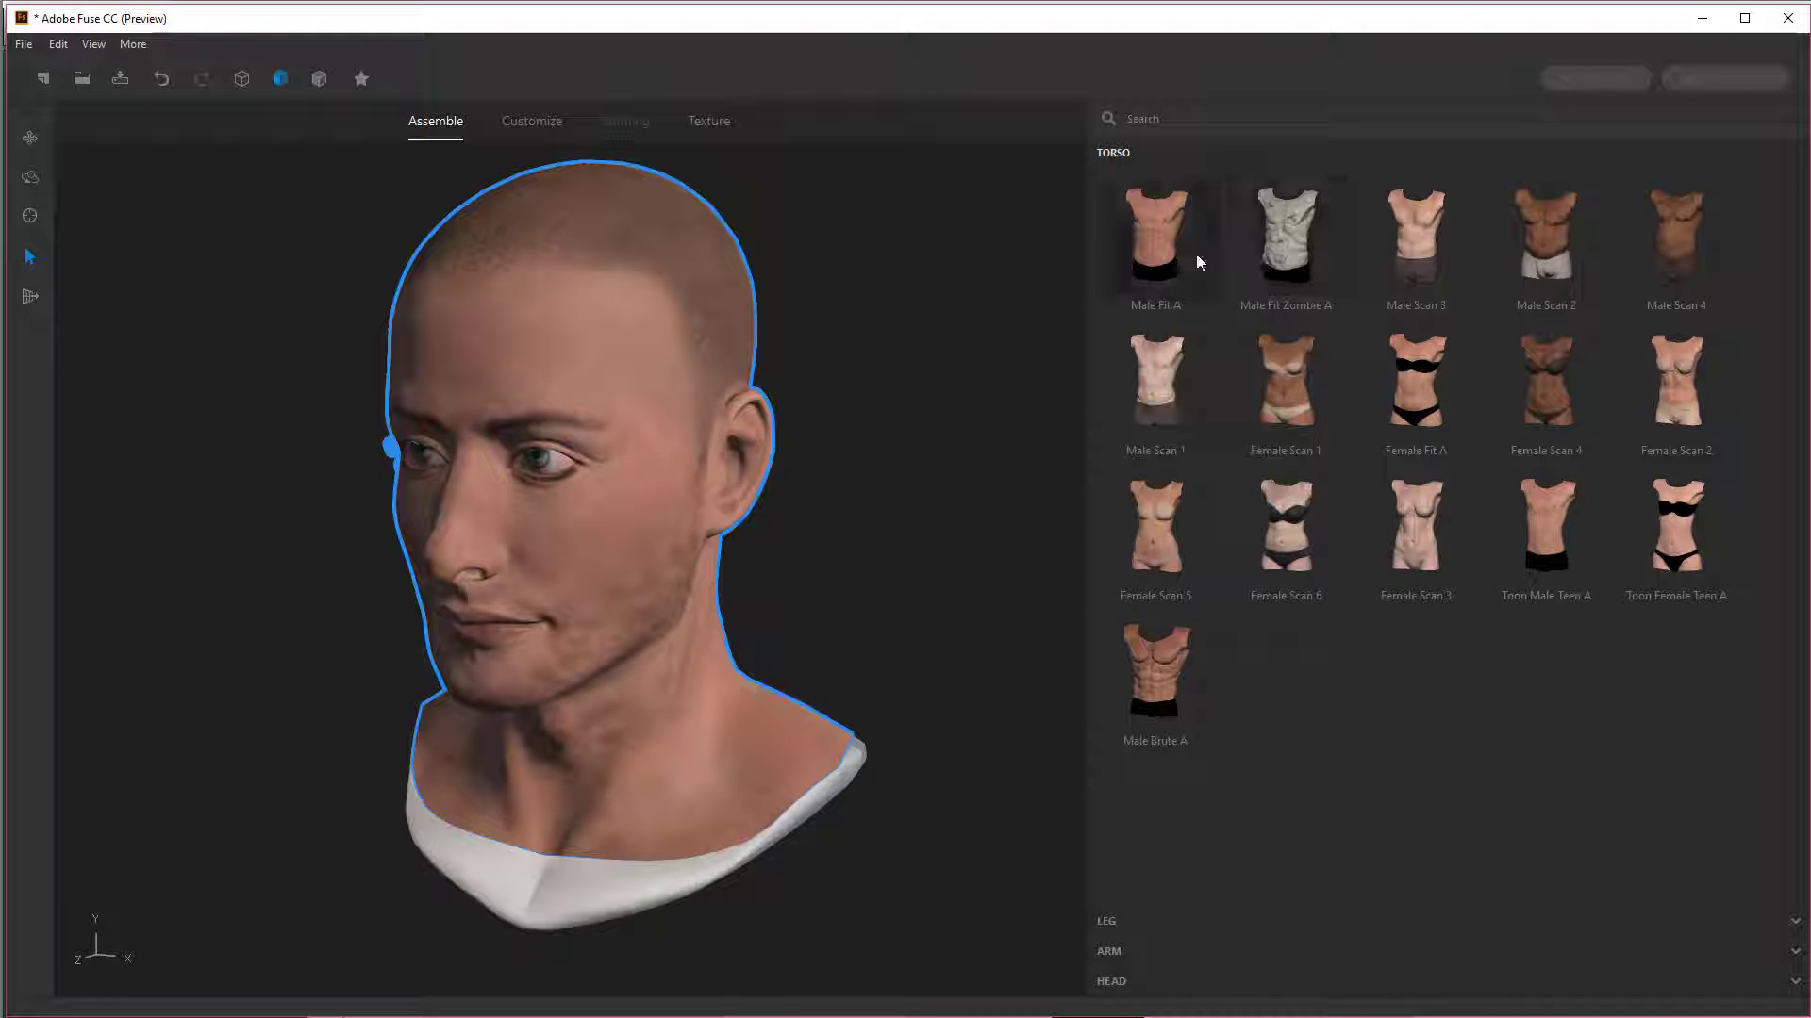
pyautogui.click(1542, 249)
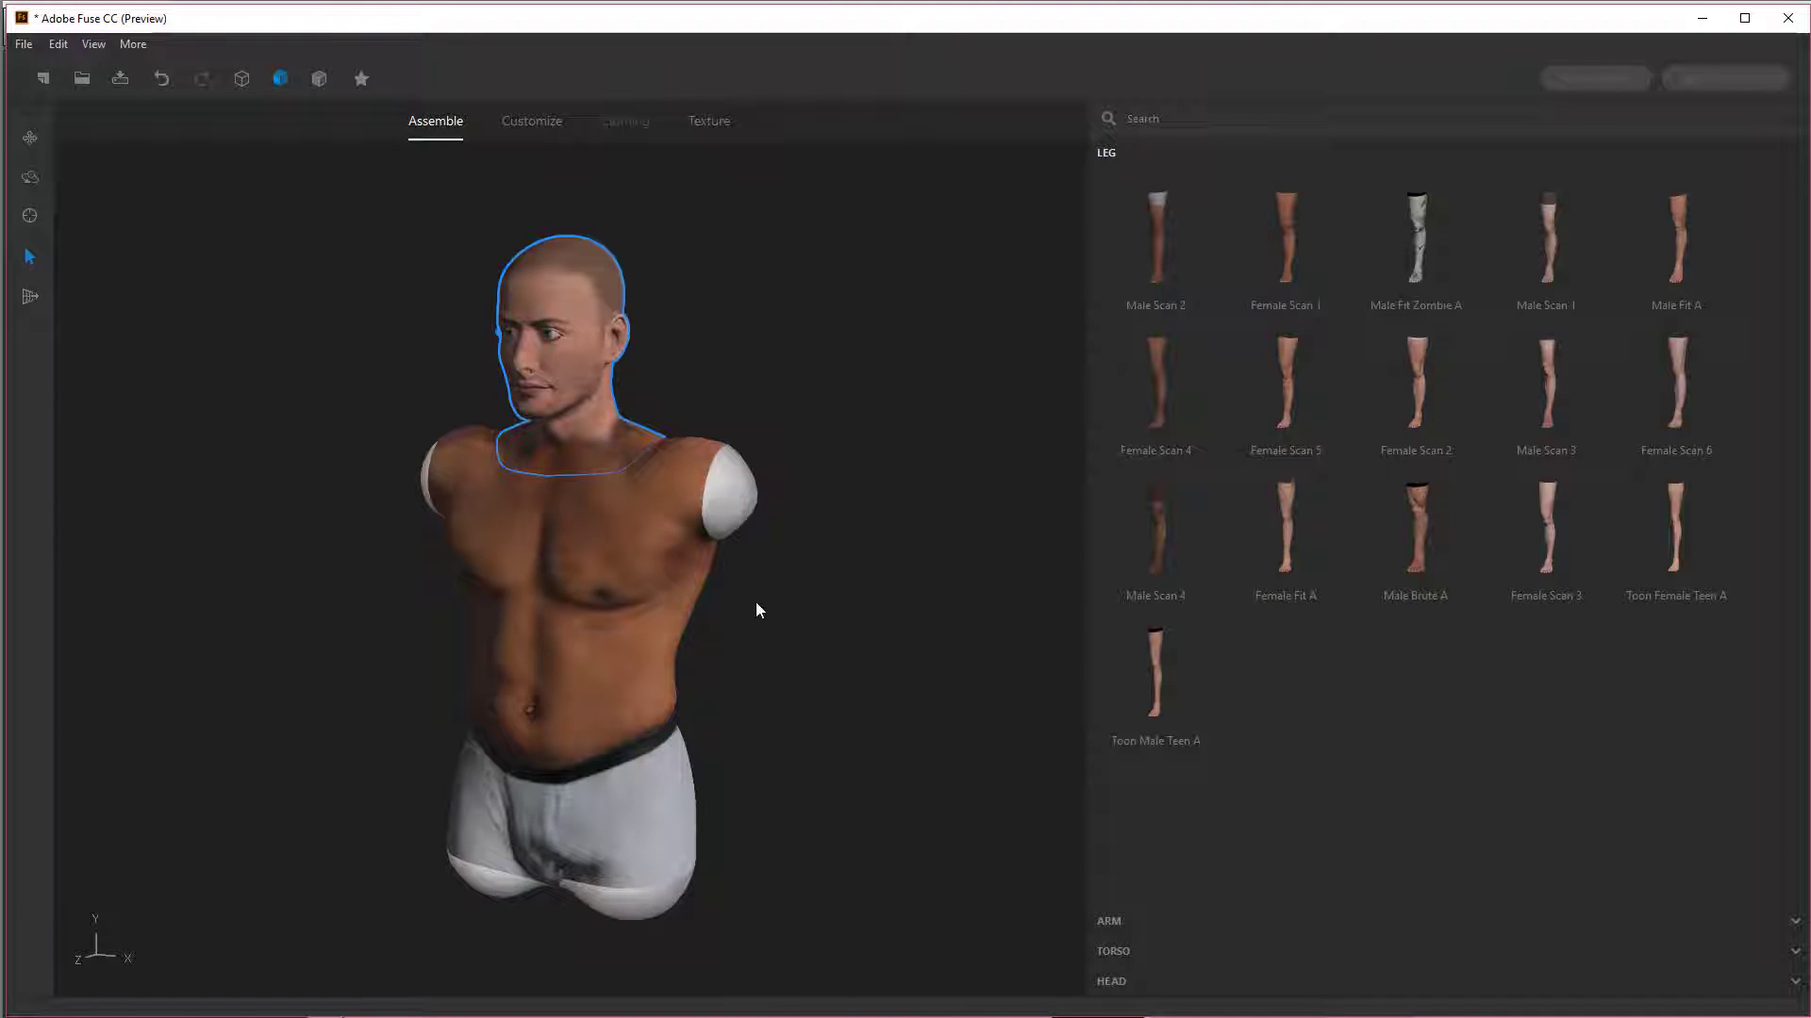
pyautogui.moveTo(885, 608); pyautogui.dragTo(719, 619)
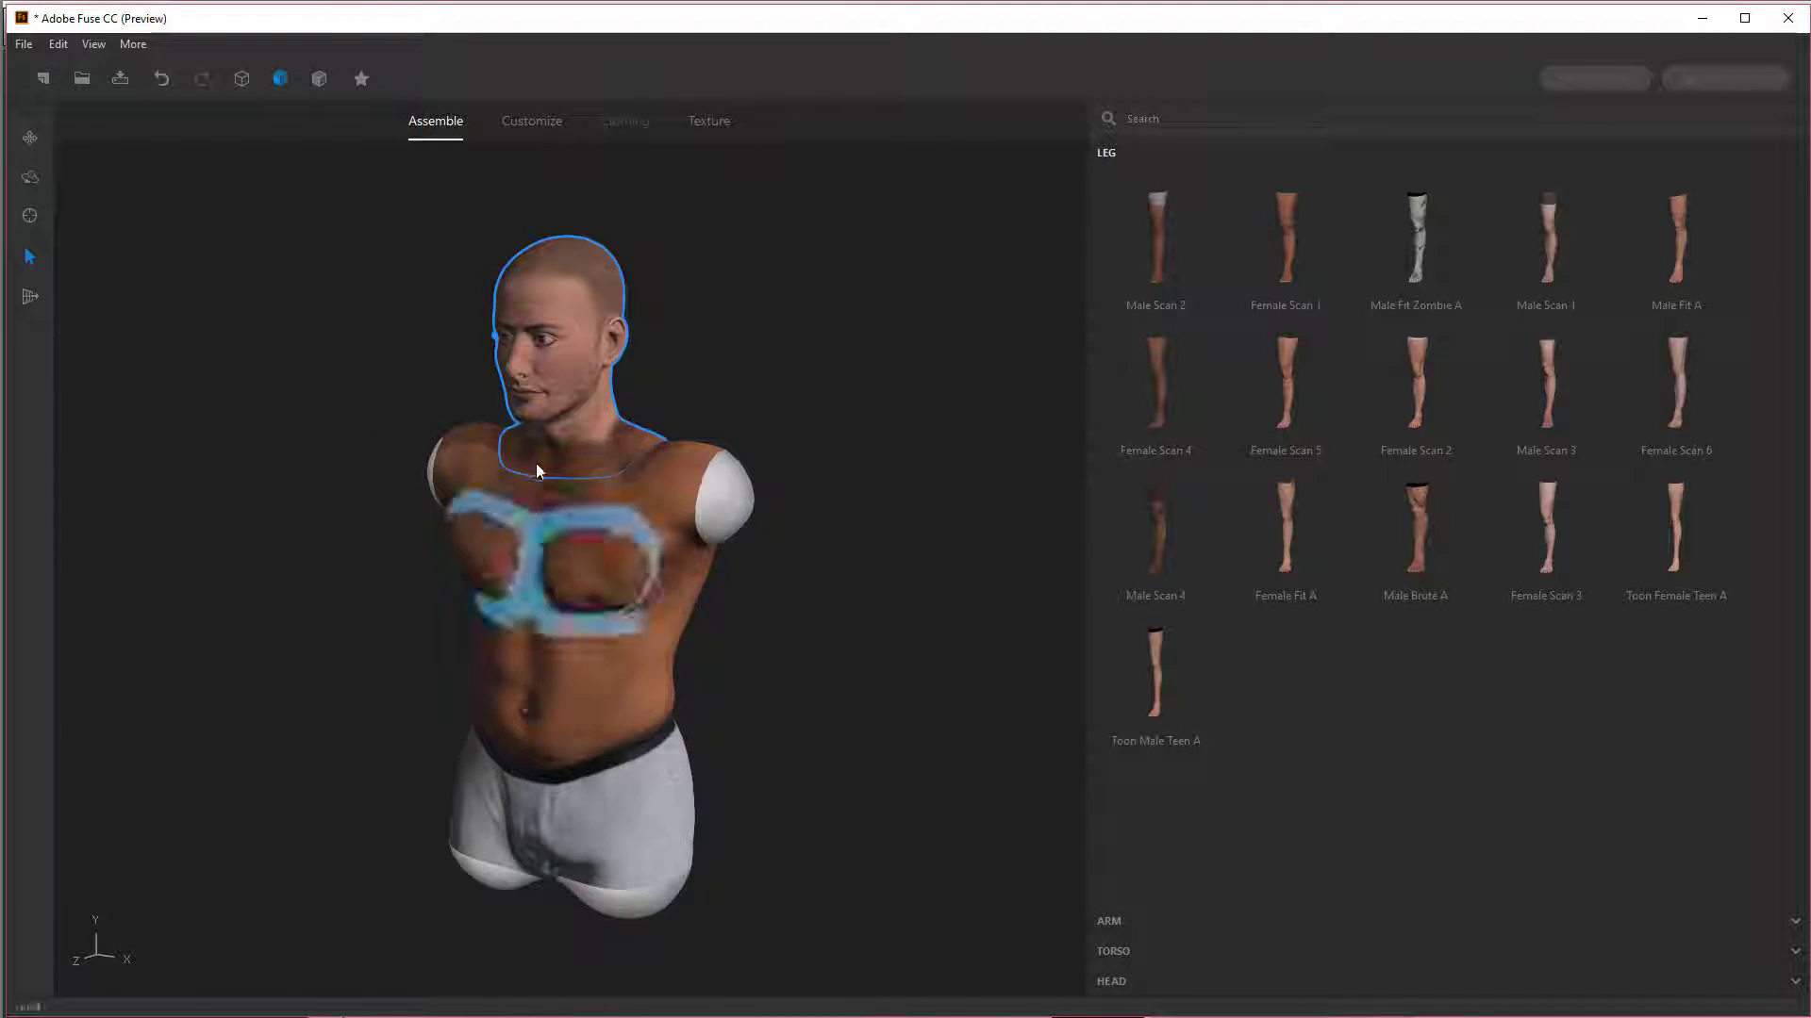
pyautogui.scroll(4, 543, 453)
pyautogui.scroll(4, 545, 451)
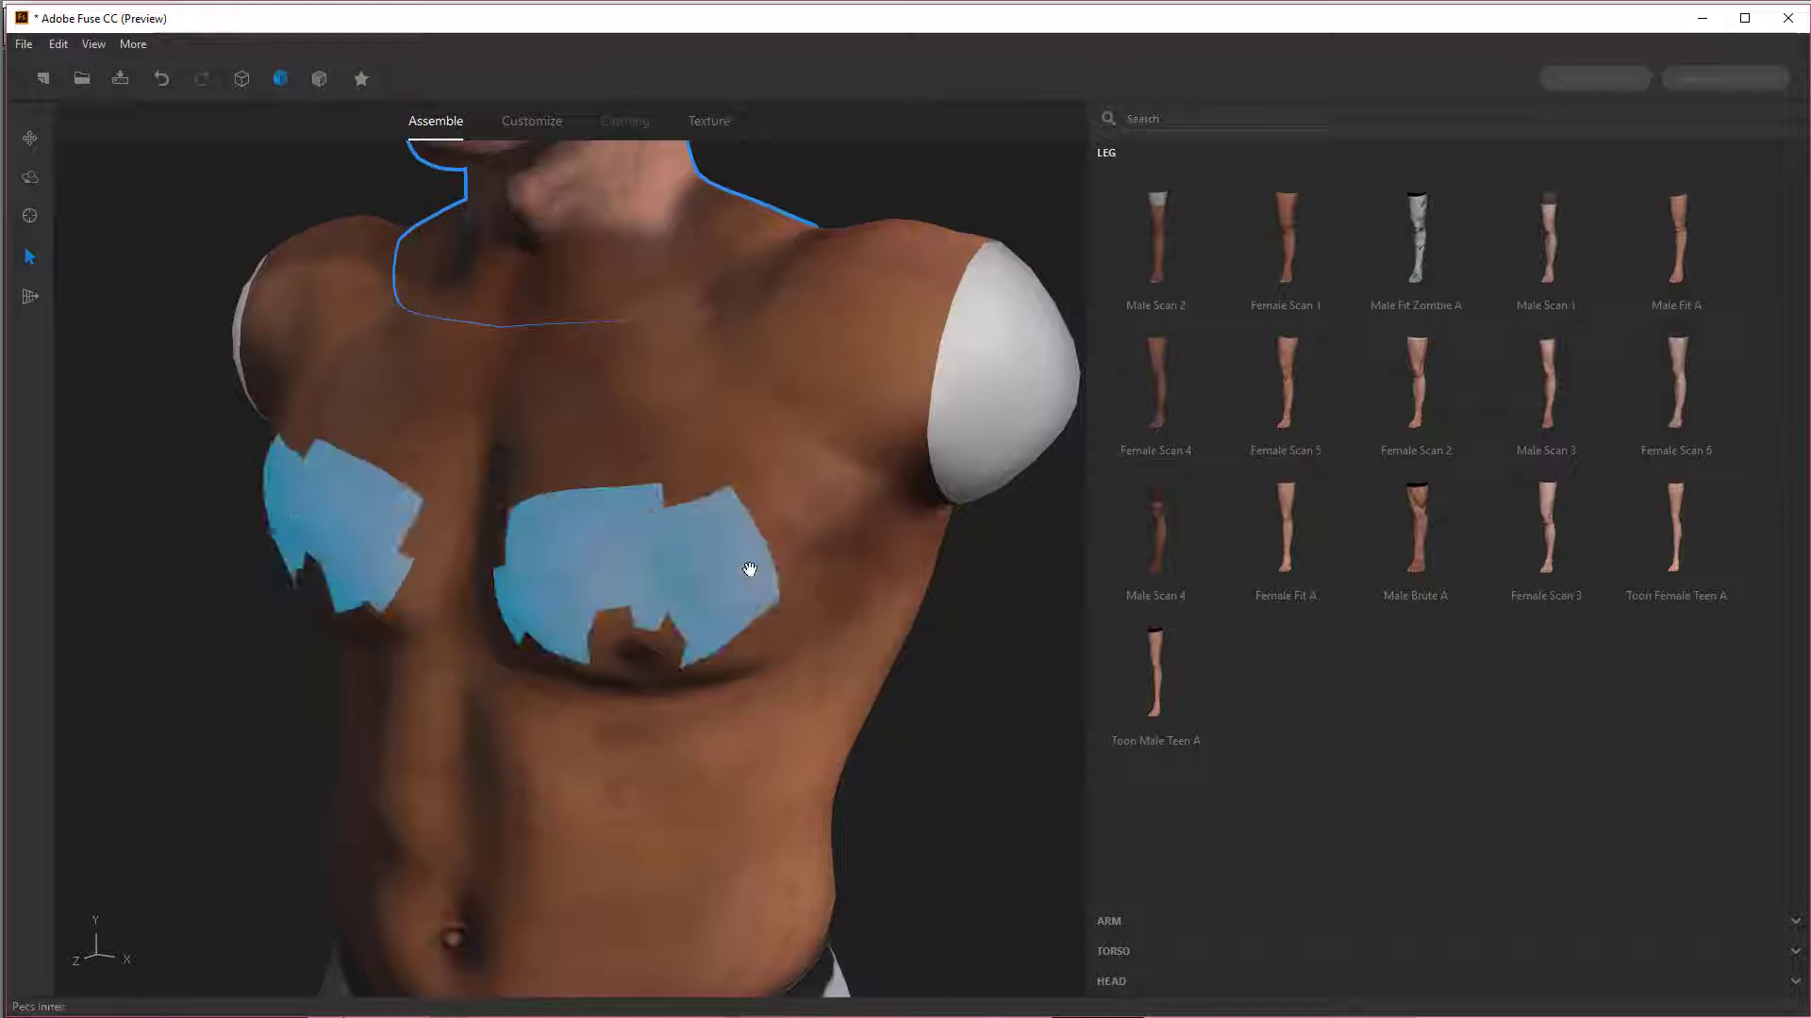
pyautogui.scroll(-5, 866, 639)
pyautogui.scroll(3, 864, 634)
pyautogui.scroll(-3, 885, 559)
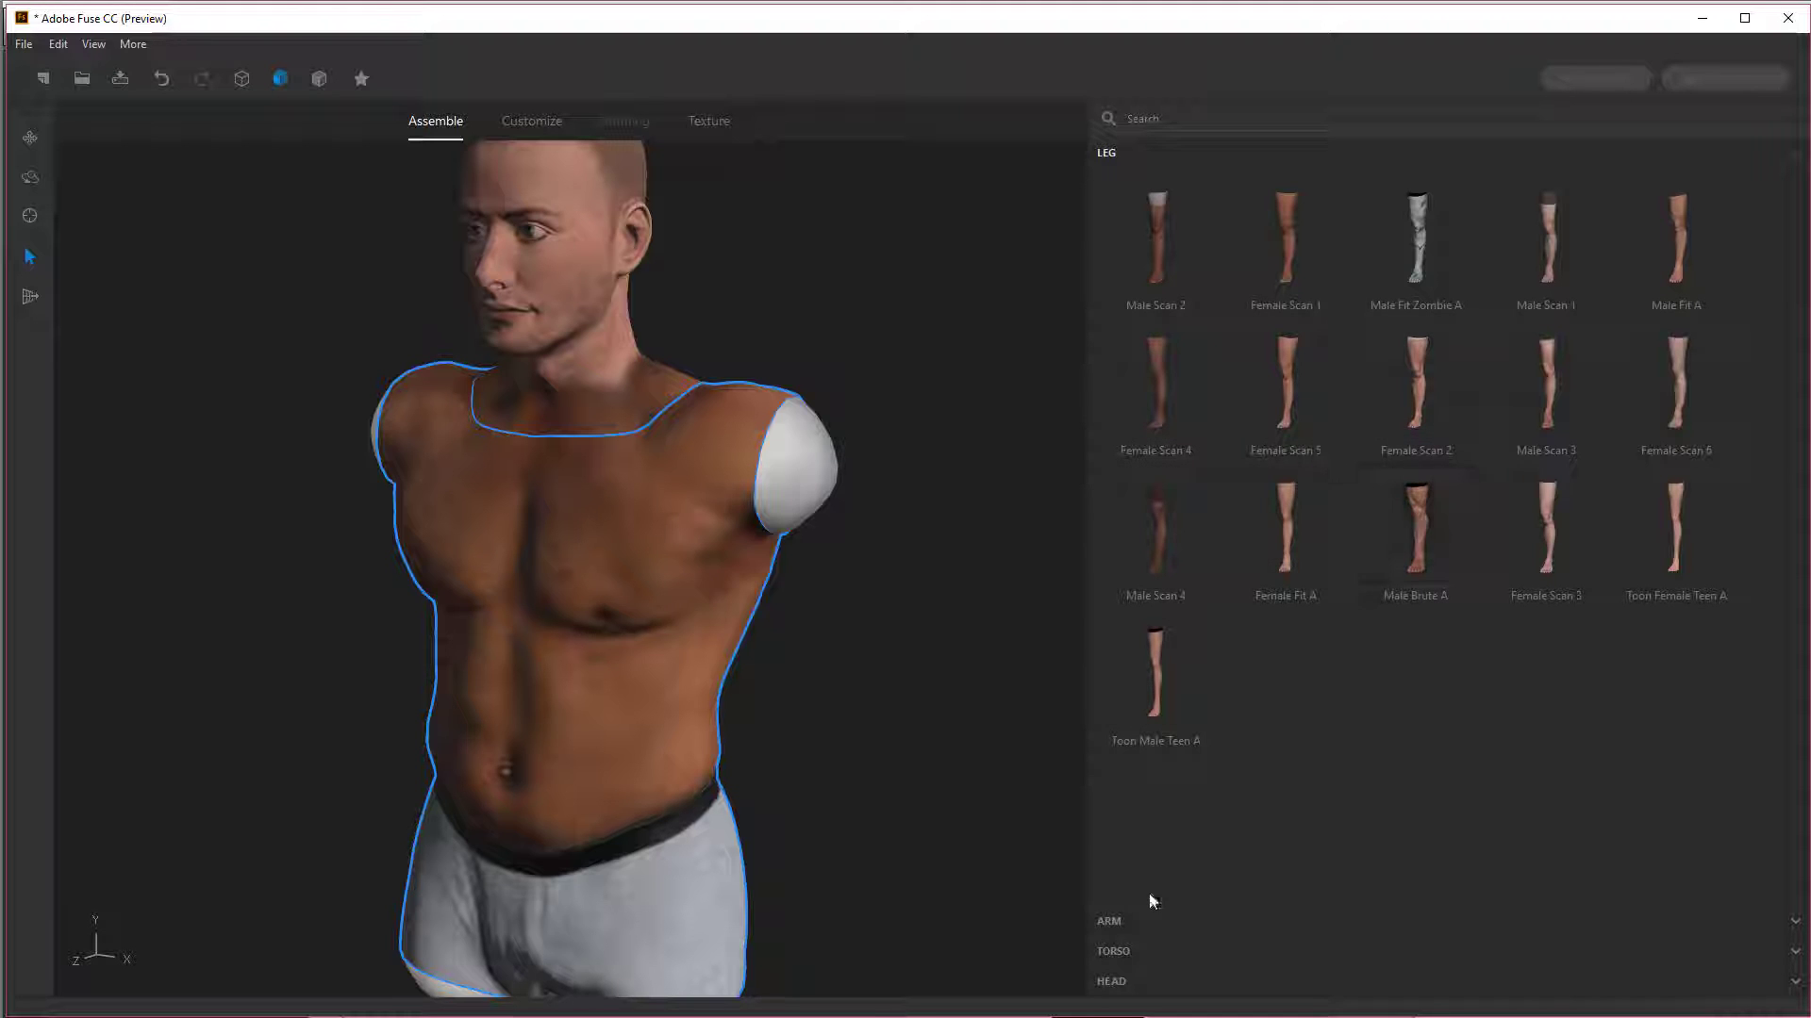
# Step: Swap in a lighter torso and add the Male Fit A legs
pyautogui.click(1196, 951)
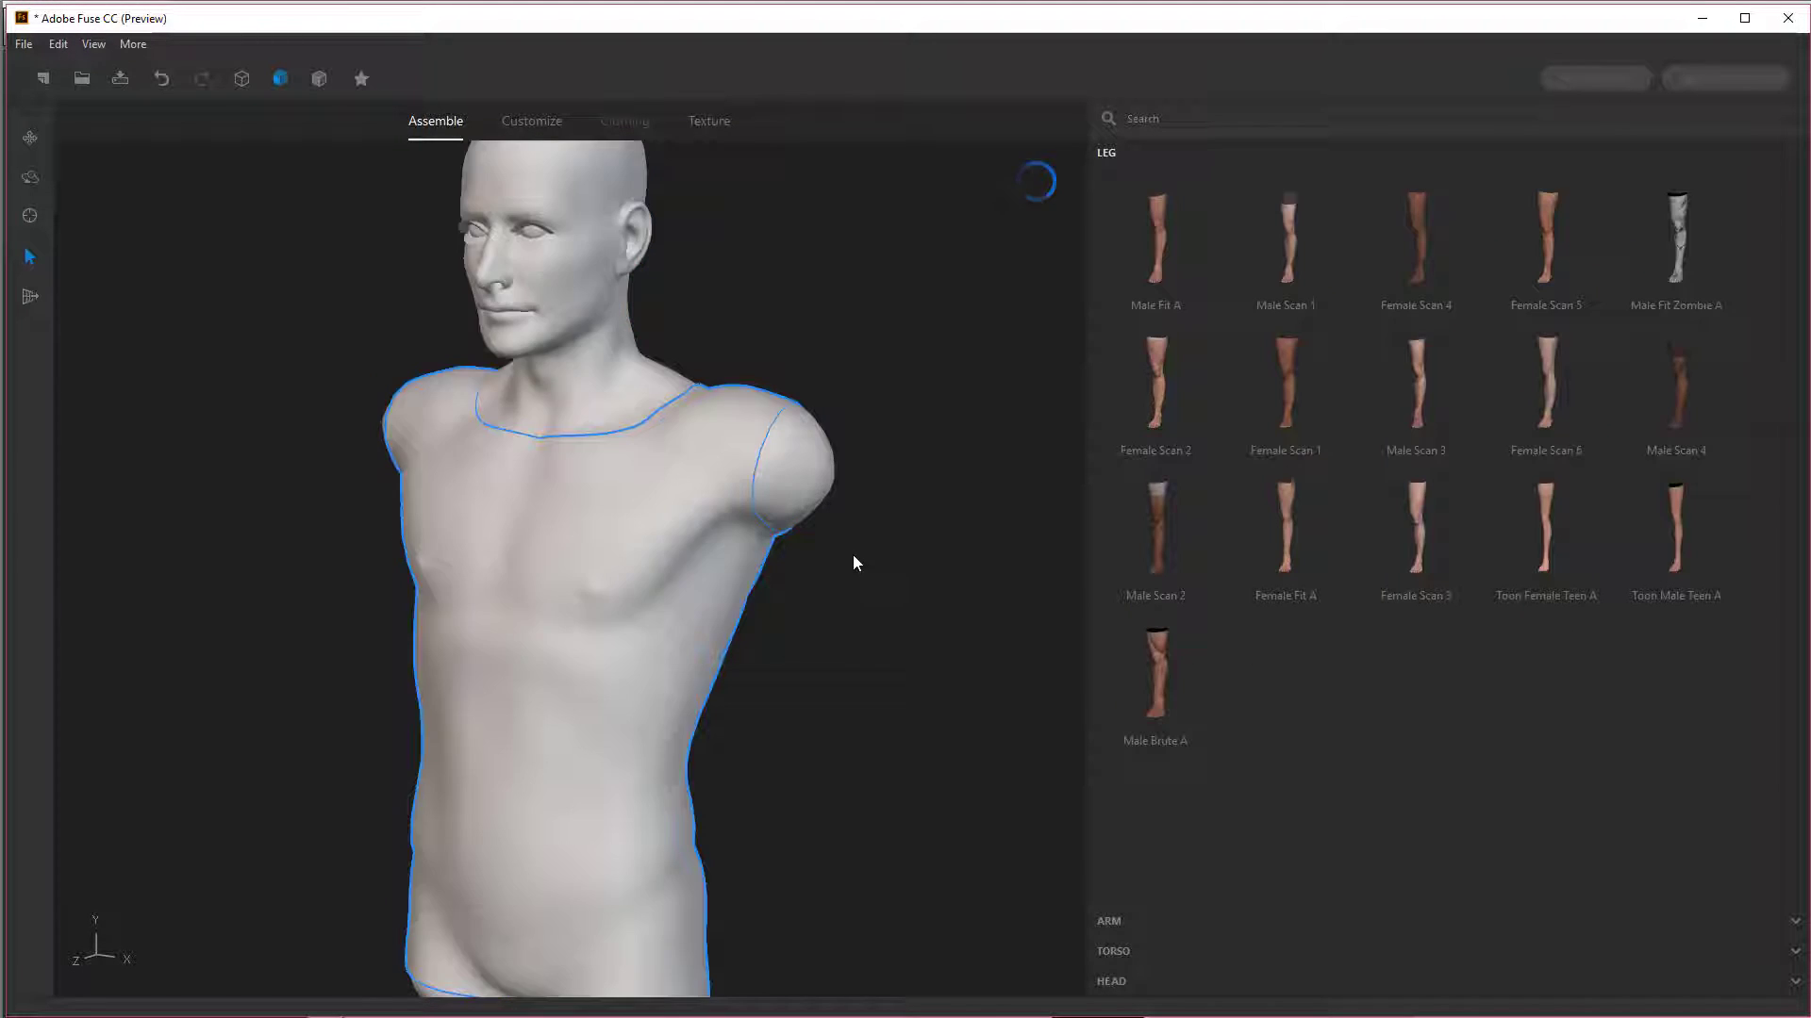
pyautogui.moveTo(976, 552); pyautogui.dragTo(885, 485)
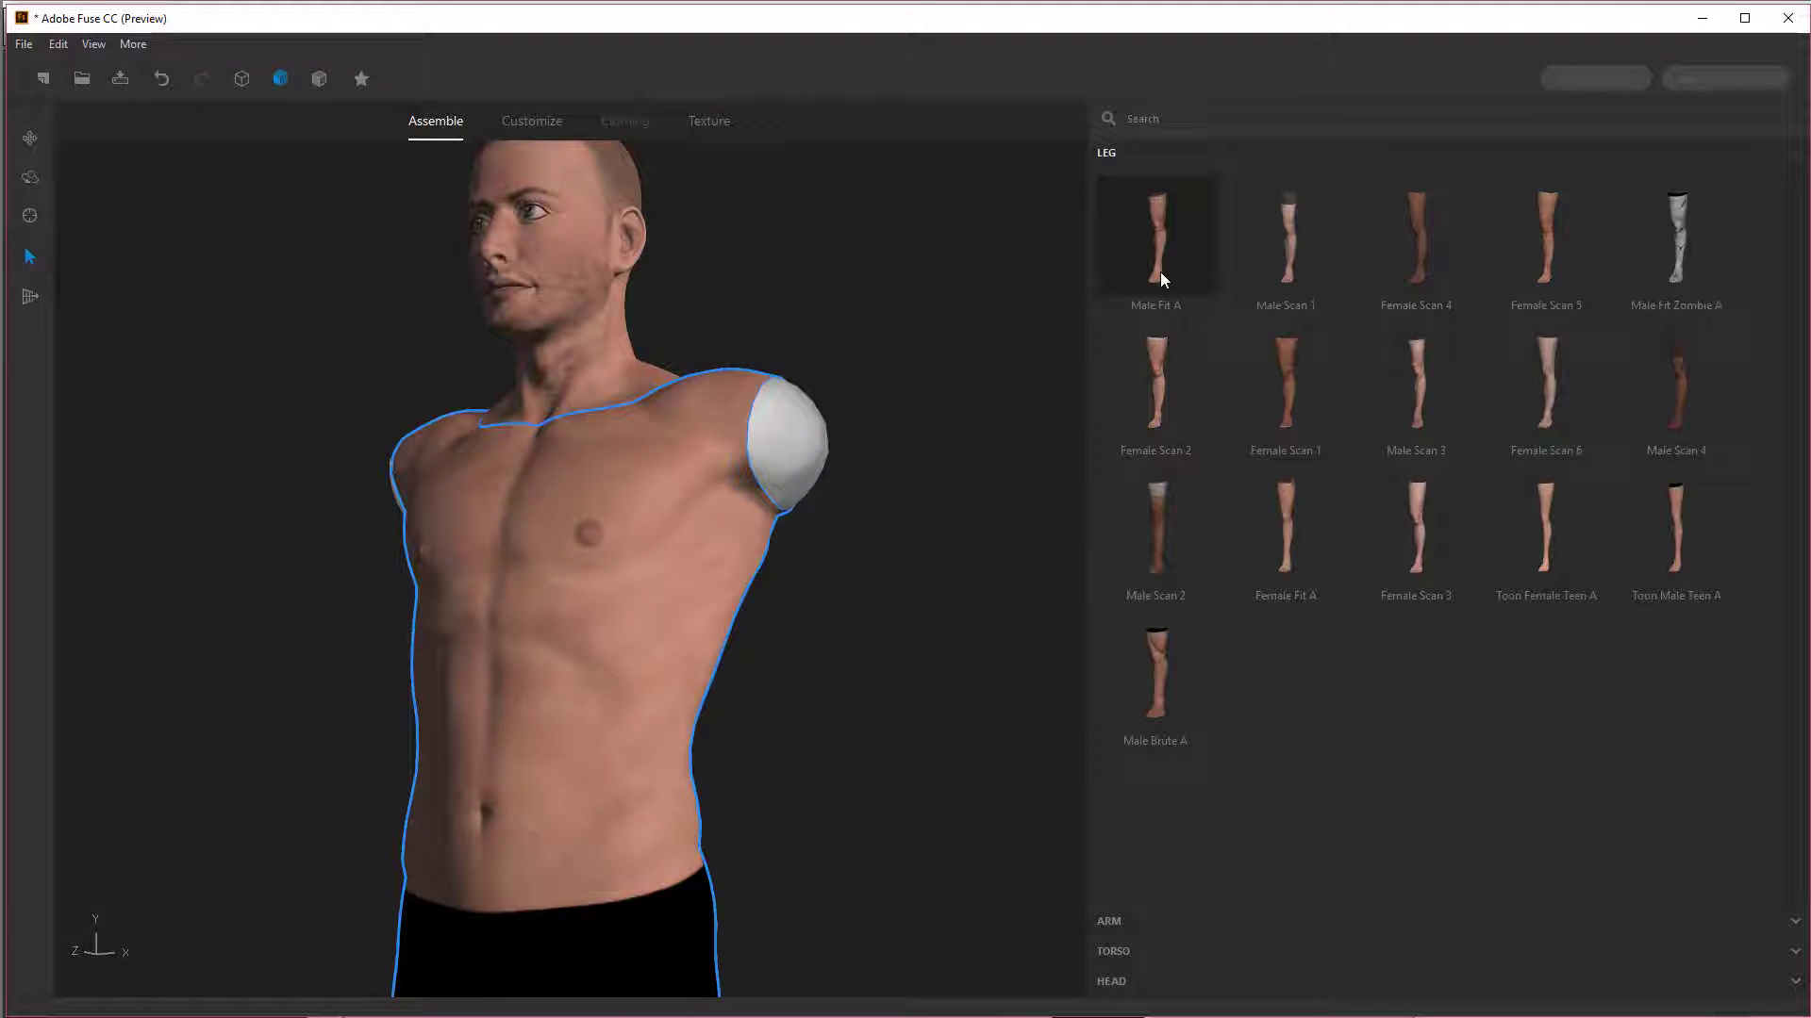
pyautogui.click(1133, 247)
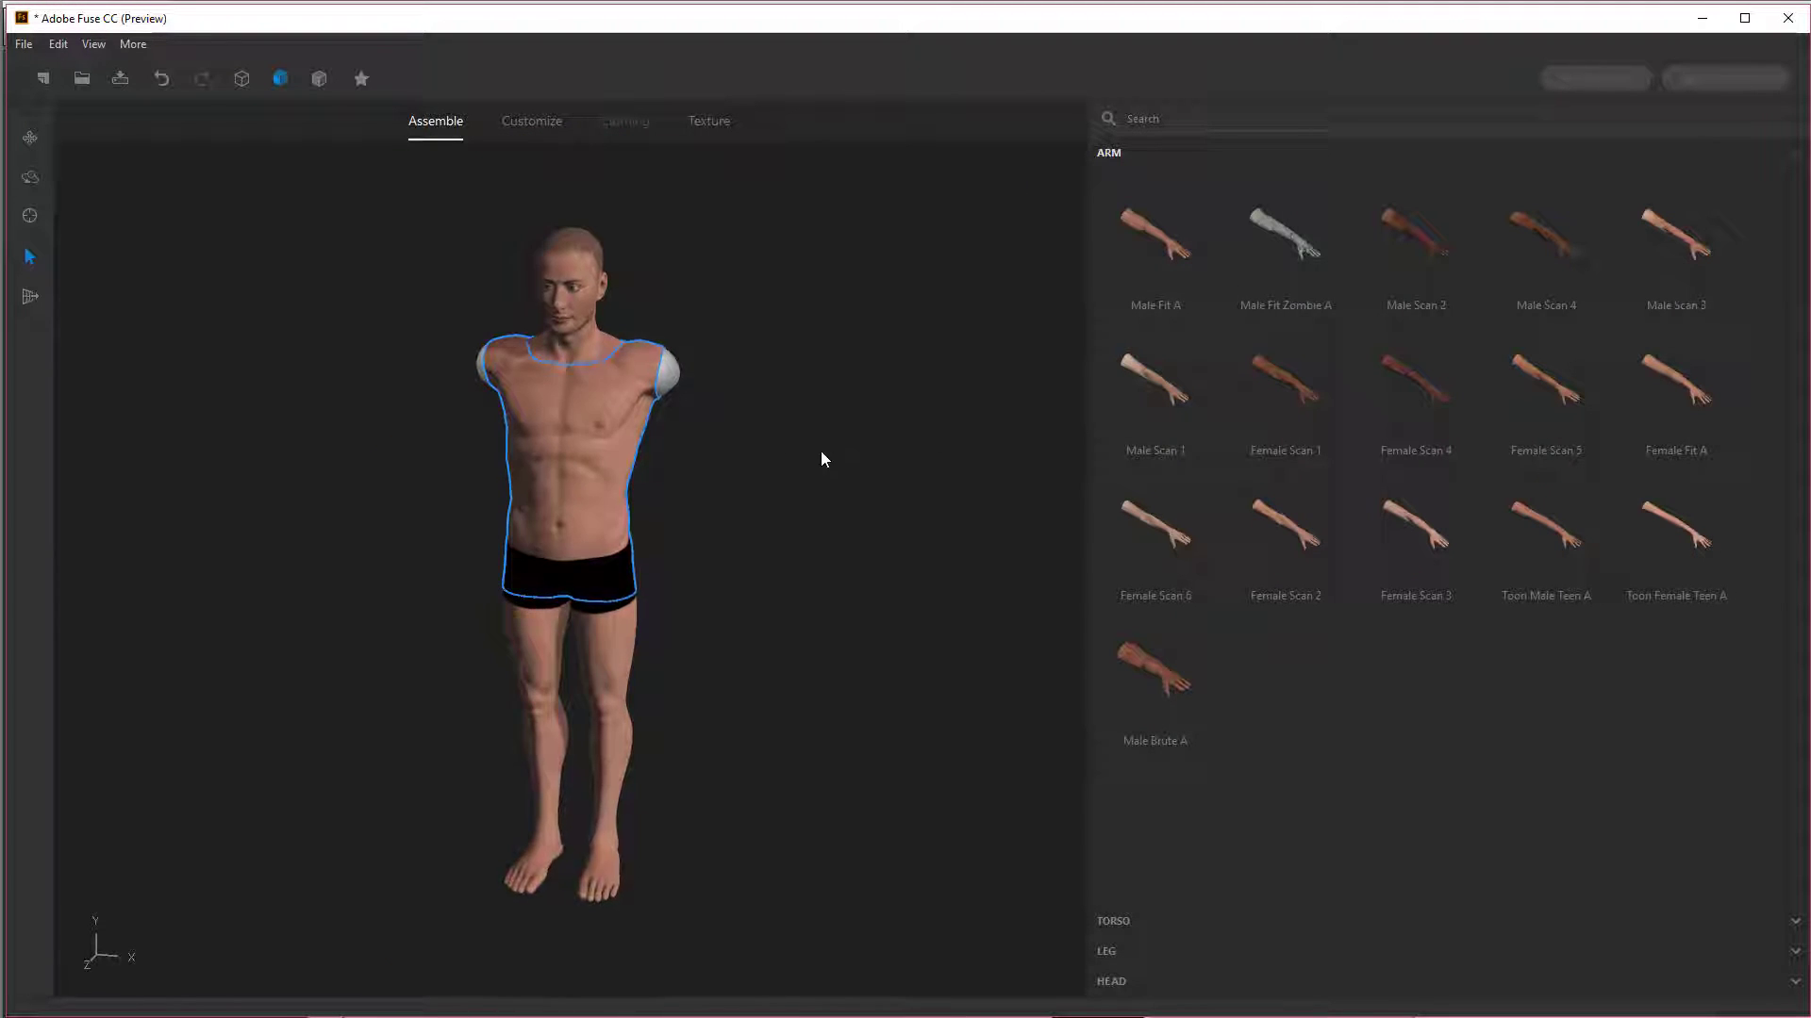
# Step: Add the Male Scan 1 arms and view the completed body from the front
pyautogui.click(1169, 389)
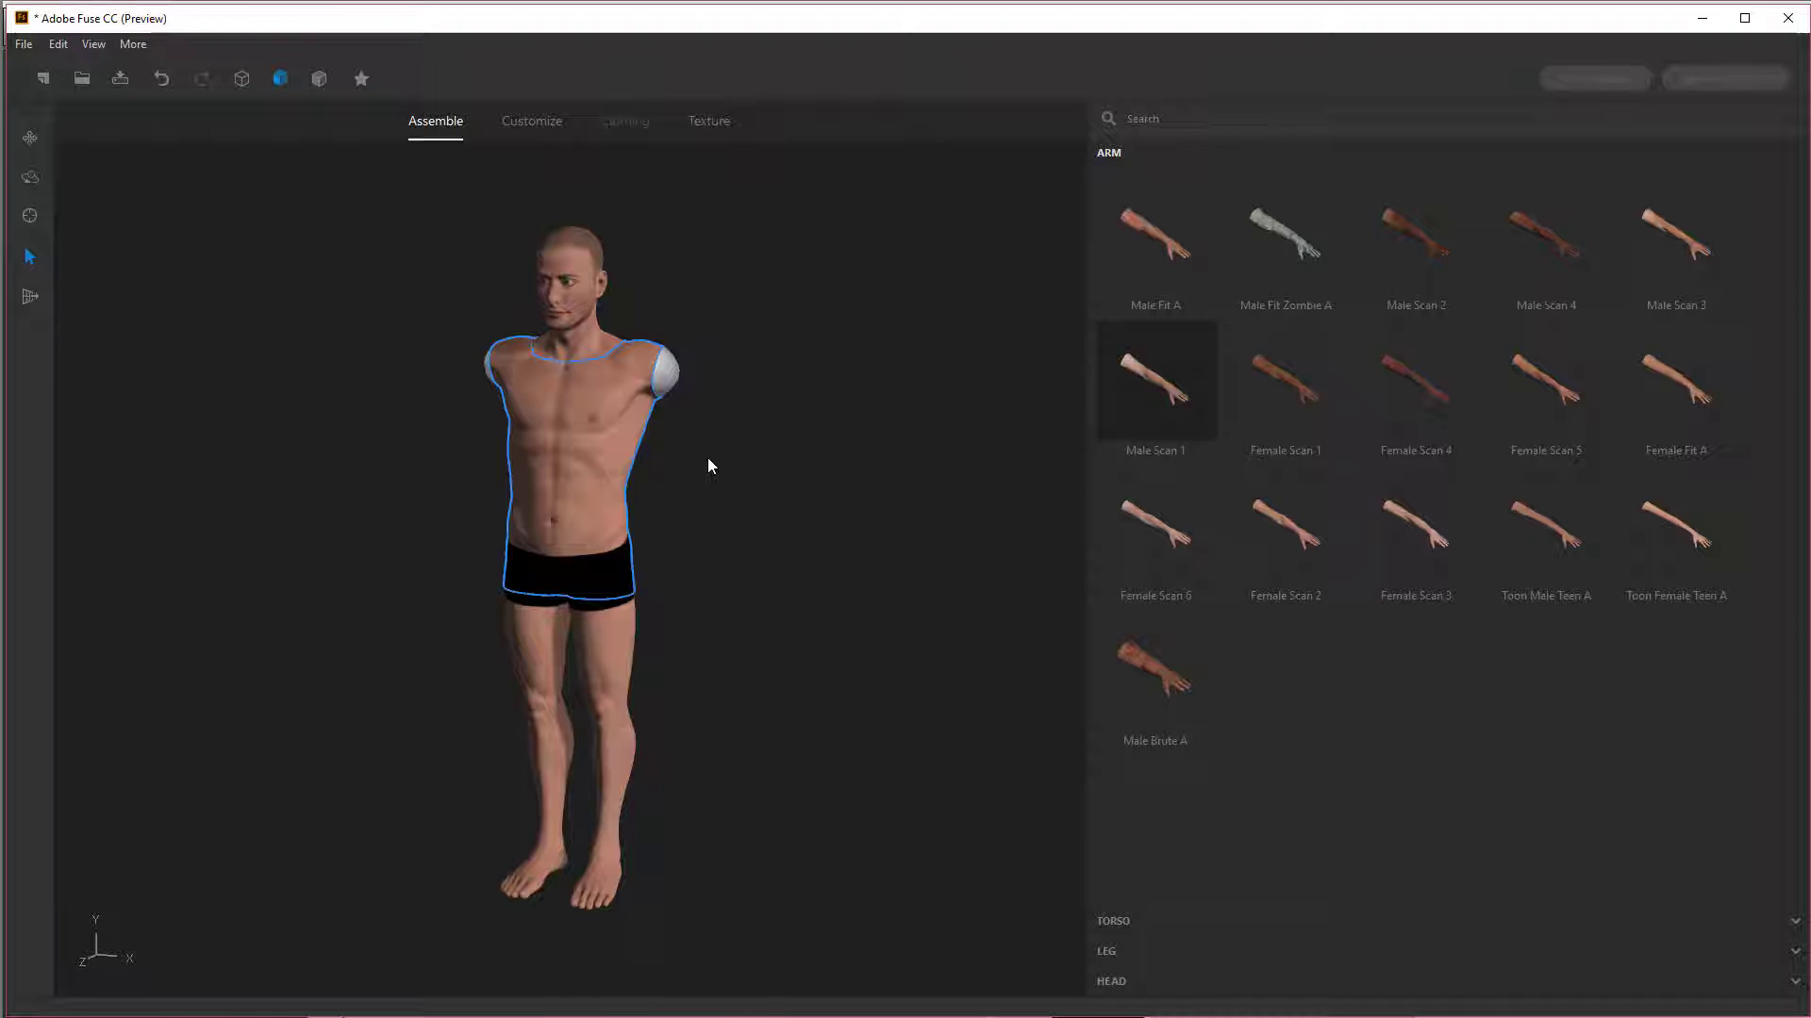
pyautogui.moveTo(770, 434); pyautogui.dragTo(743, 504)
pyautogui.scroll(5, 780, 449)
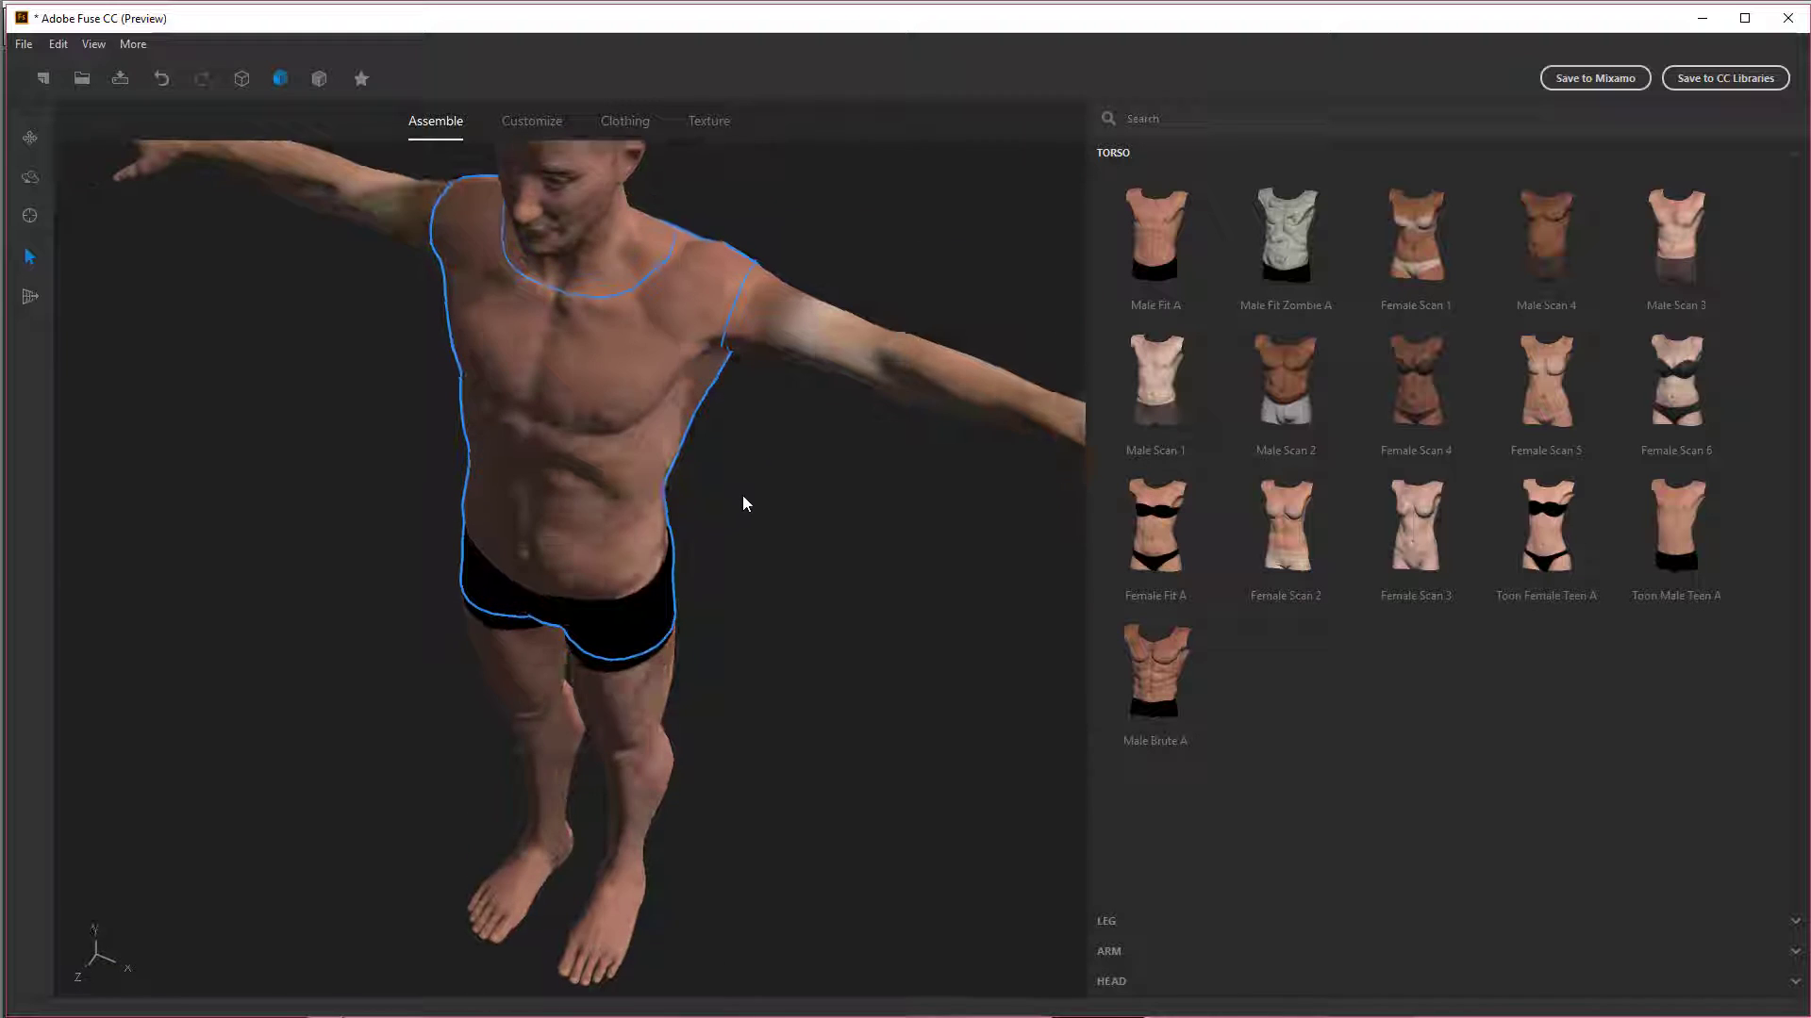
pyautogui.click(1145, 951)
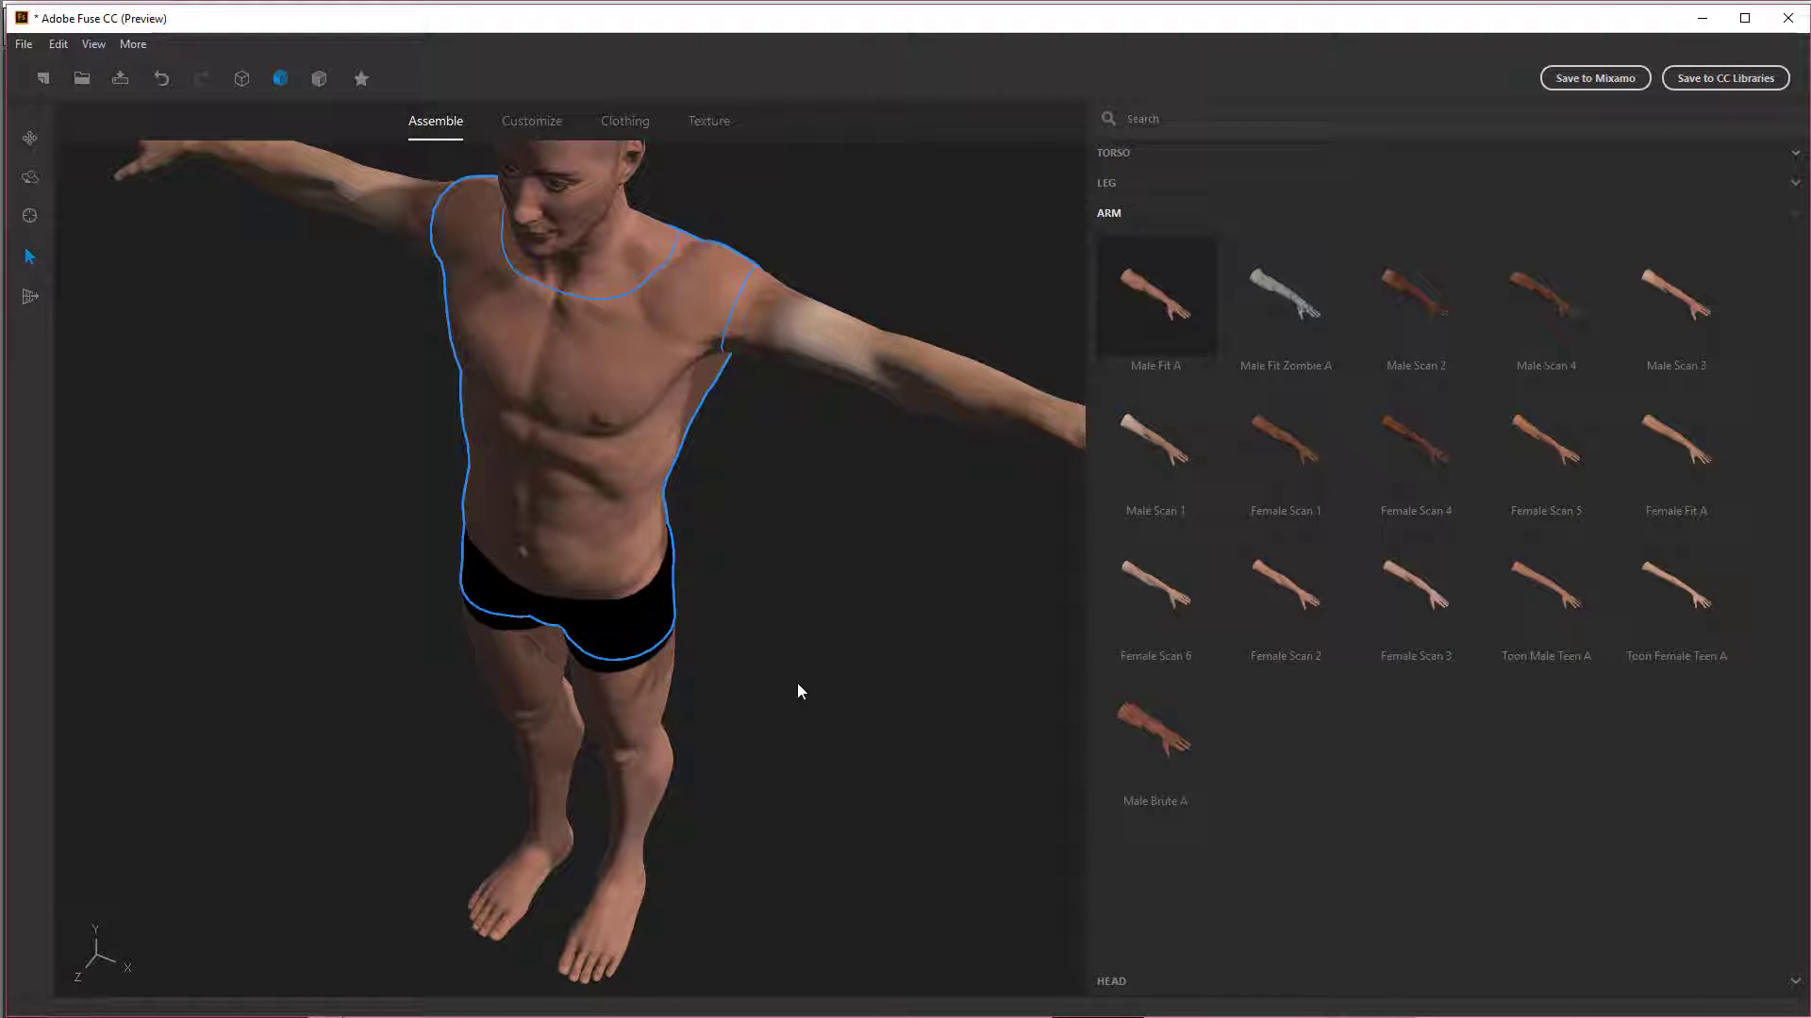
pyautogui.moveTo(784, 554); pyautogui.dragTo(801, 388)
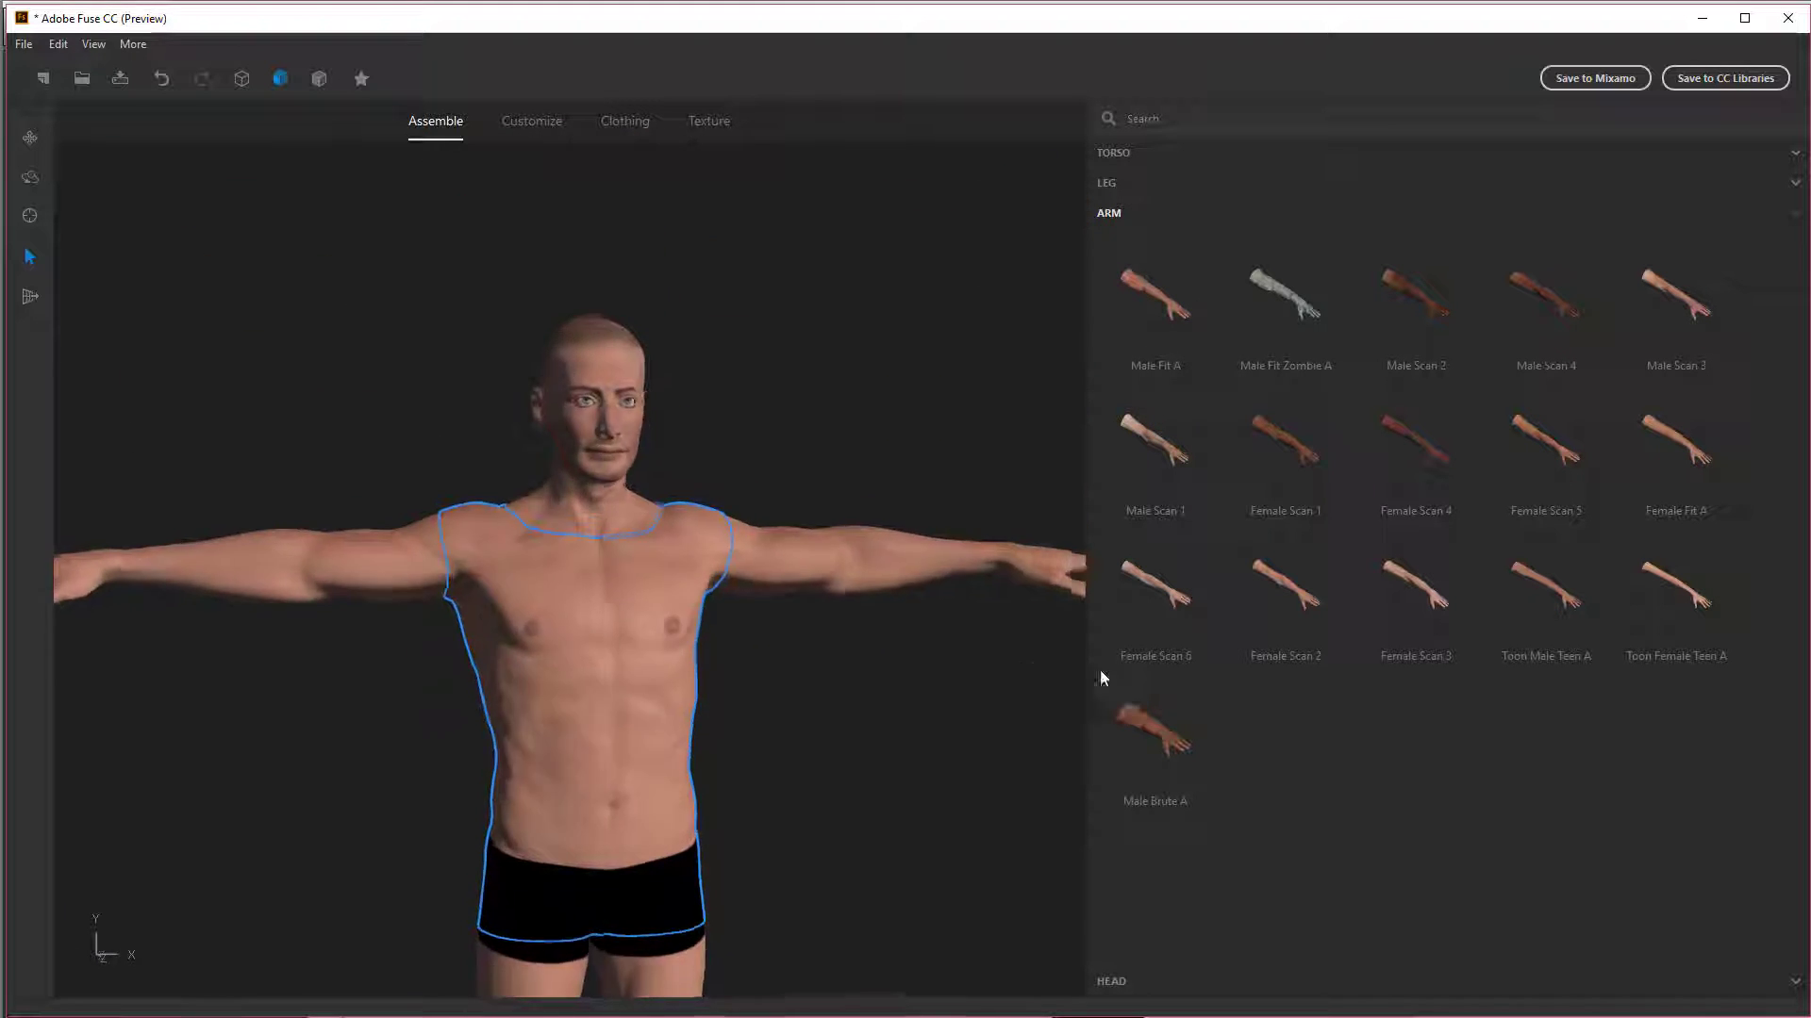
# Step: In Customize, select the torso, raise and widen the pecs, and push the belly out
pyautogui.click(543, 128)
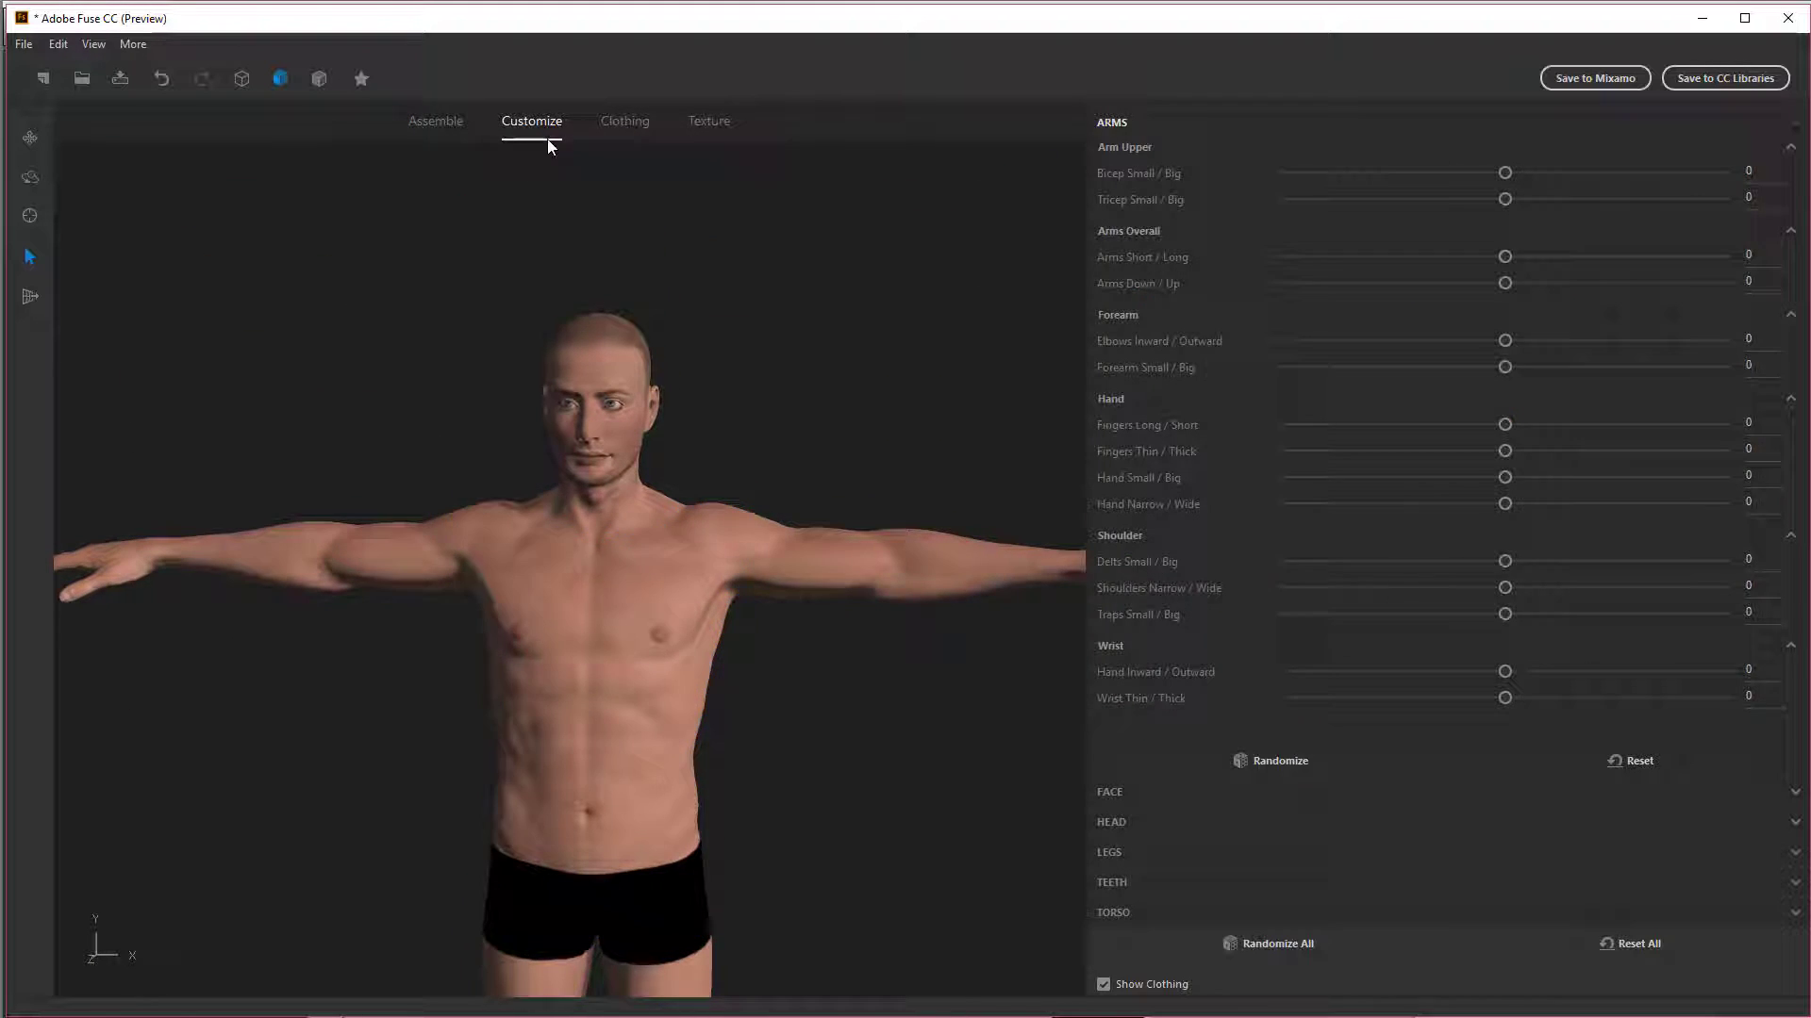
pyautogui.click(615, 626)
pyautogui.moveTo(780, 655); pyautogui.dragTo(629, 565)
pyautogui.moveTo(532, 731); pyautogui.dragTo(566, 735)
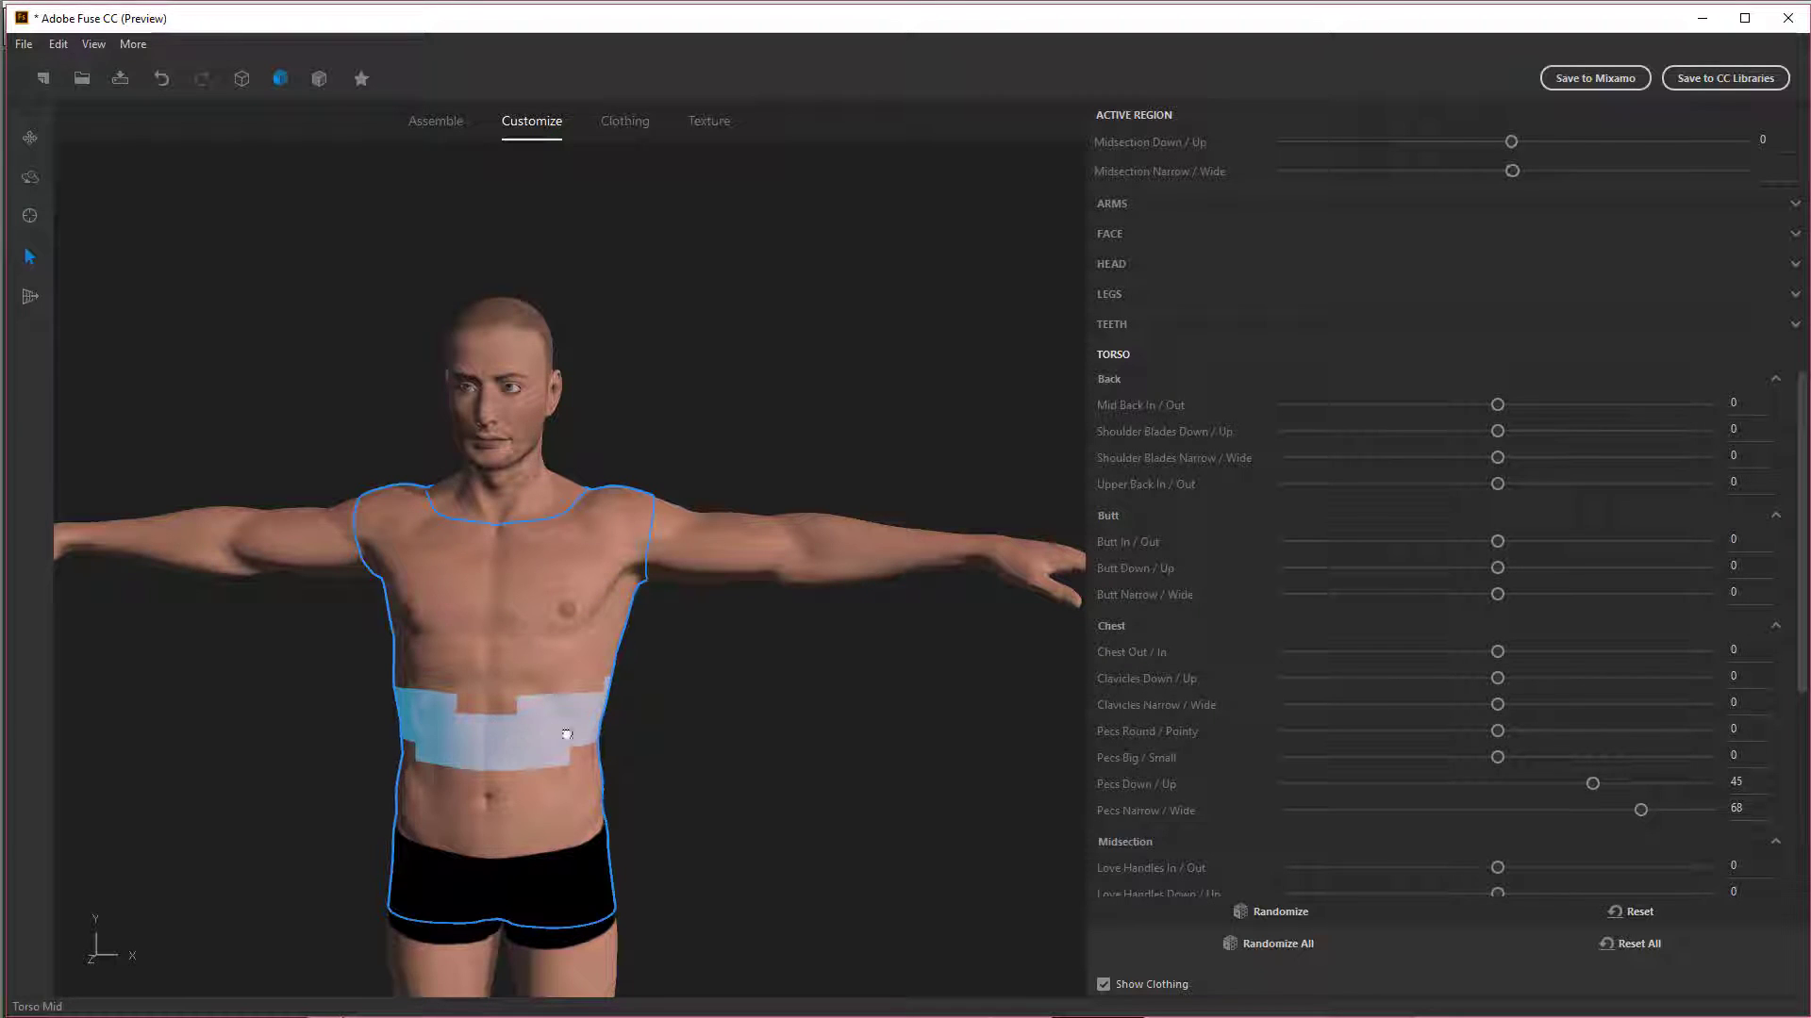
pyautogui.moveTo(497, 817)
pyautogui.mouseDown()
pyautogui.moveTo(467, 834)
pyautogui.moveTo(500, 813)
pyautogui.mouseUp()
pyautogui.moveTo(801, 798); pyautogui.dragTo(896, 773, button='middle')
pyautogui.moveTo(896, 773); pyautogui.dragTo(591, 778)
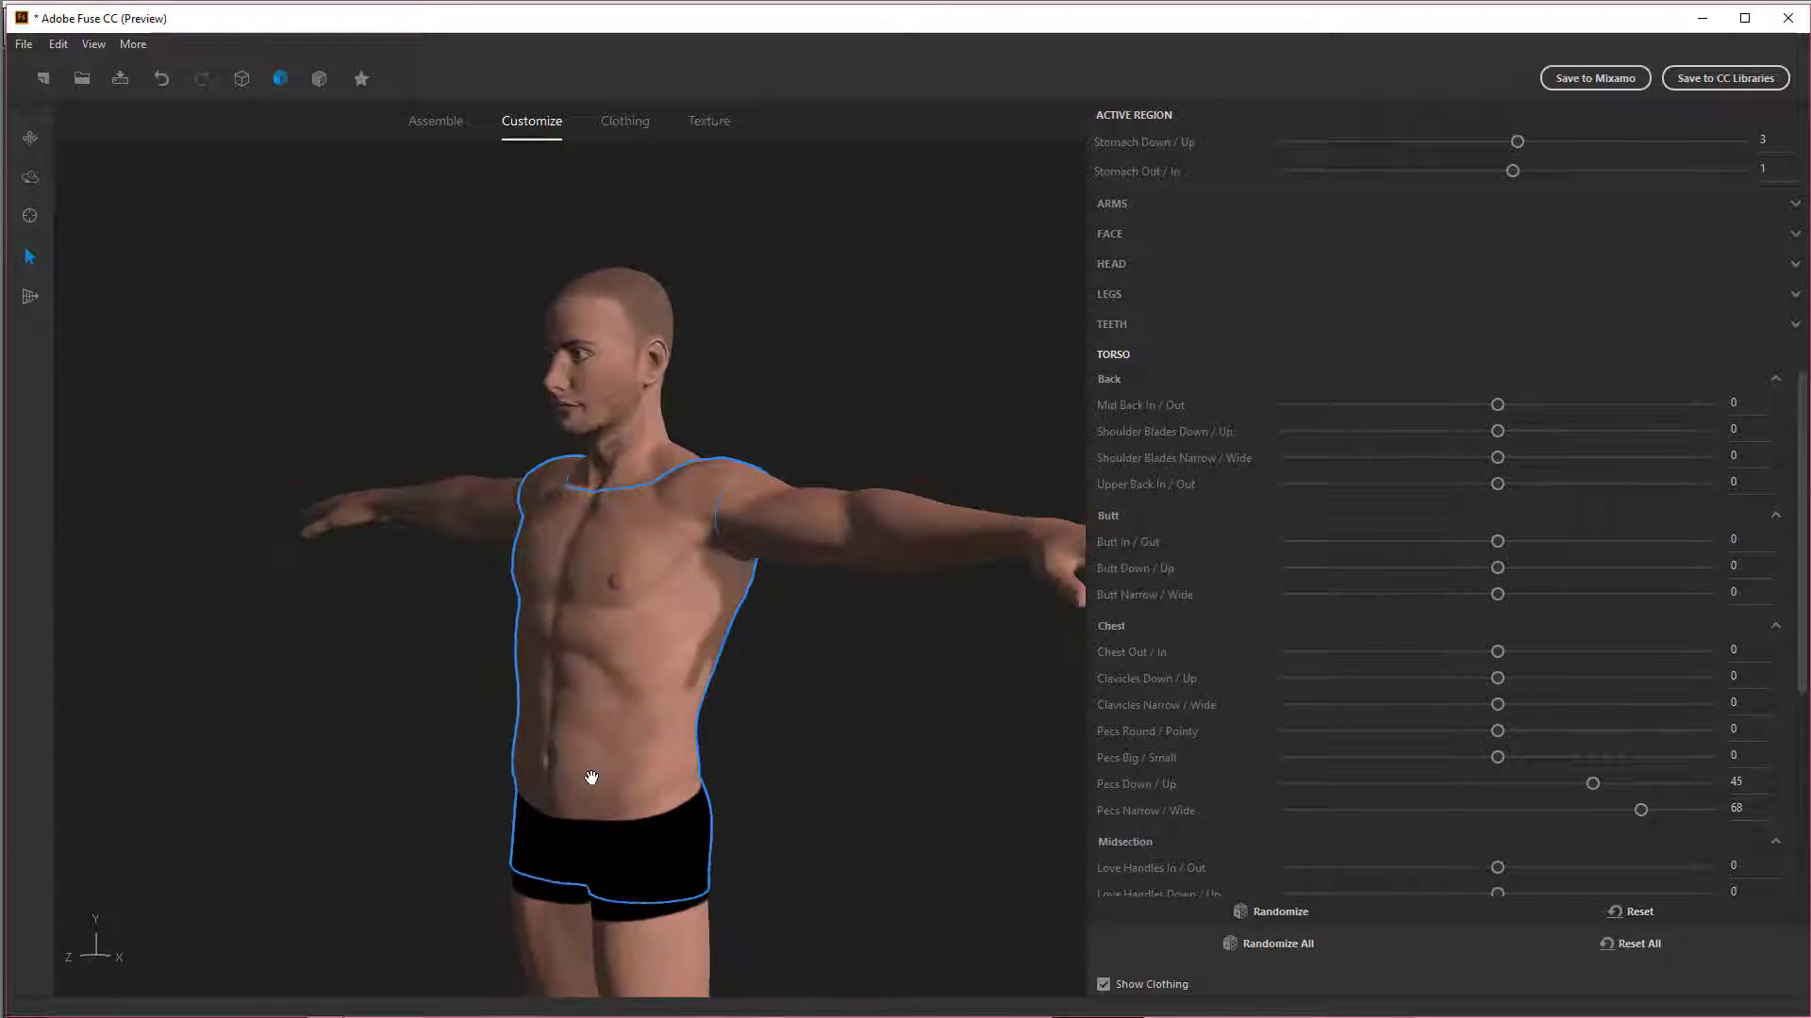
pyautogui.moveTo(473, 768); pyautogui.dragTo(477, 726)
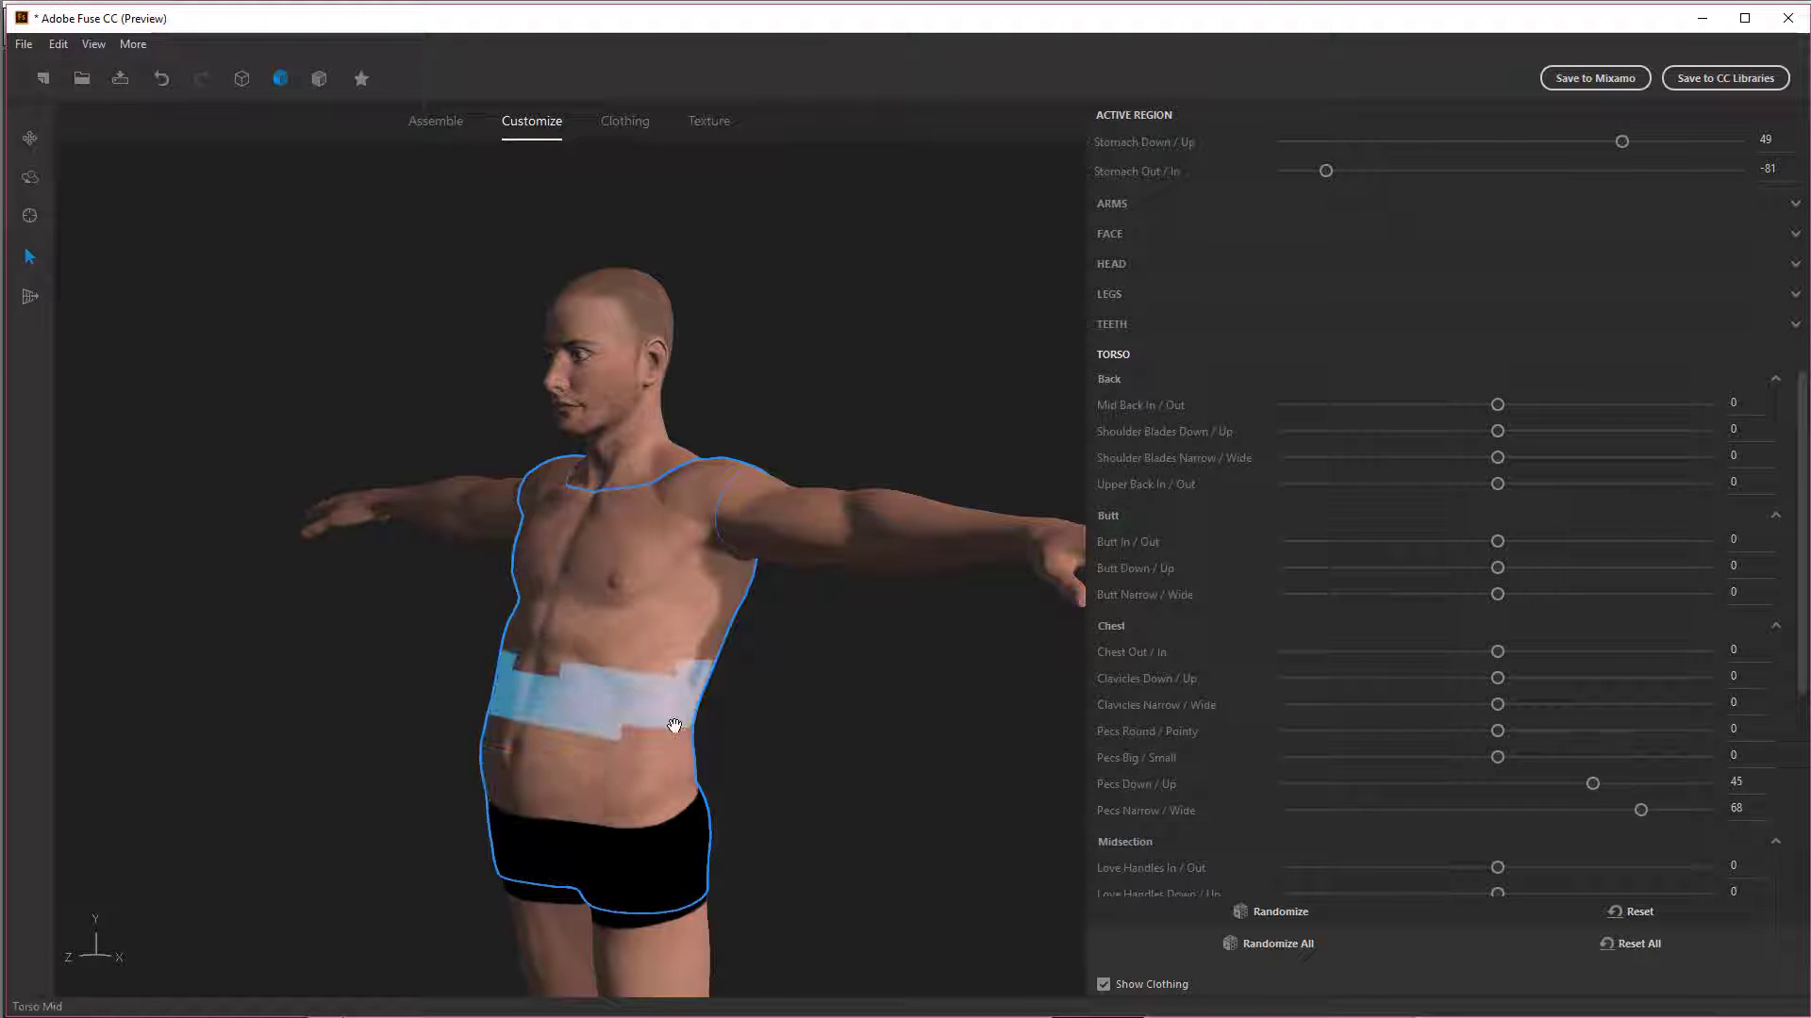
# Step: Push the back outward, widen the love handles, and maximize the stomach and midsection
pyautogui.moveTo(806, 744); pyautogui.dragTo(660, 735)
pyautogui.moveTo(550, 752); pyautogui.dragTo(621, 766)
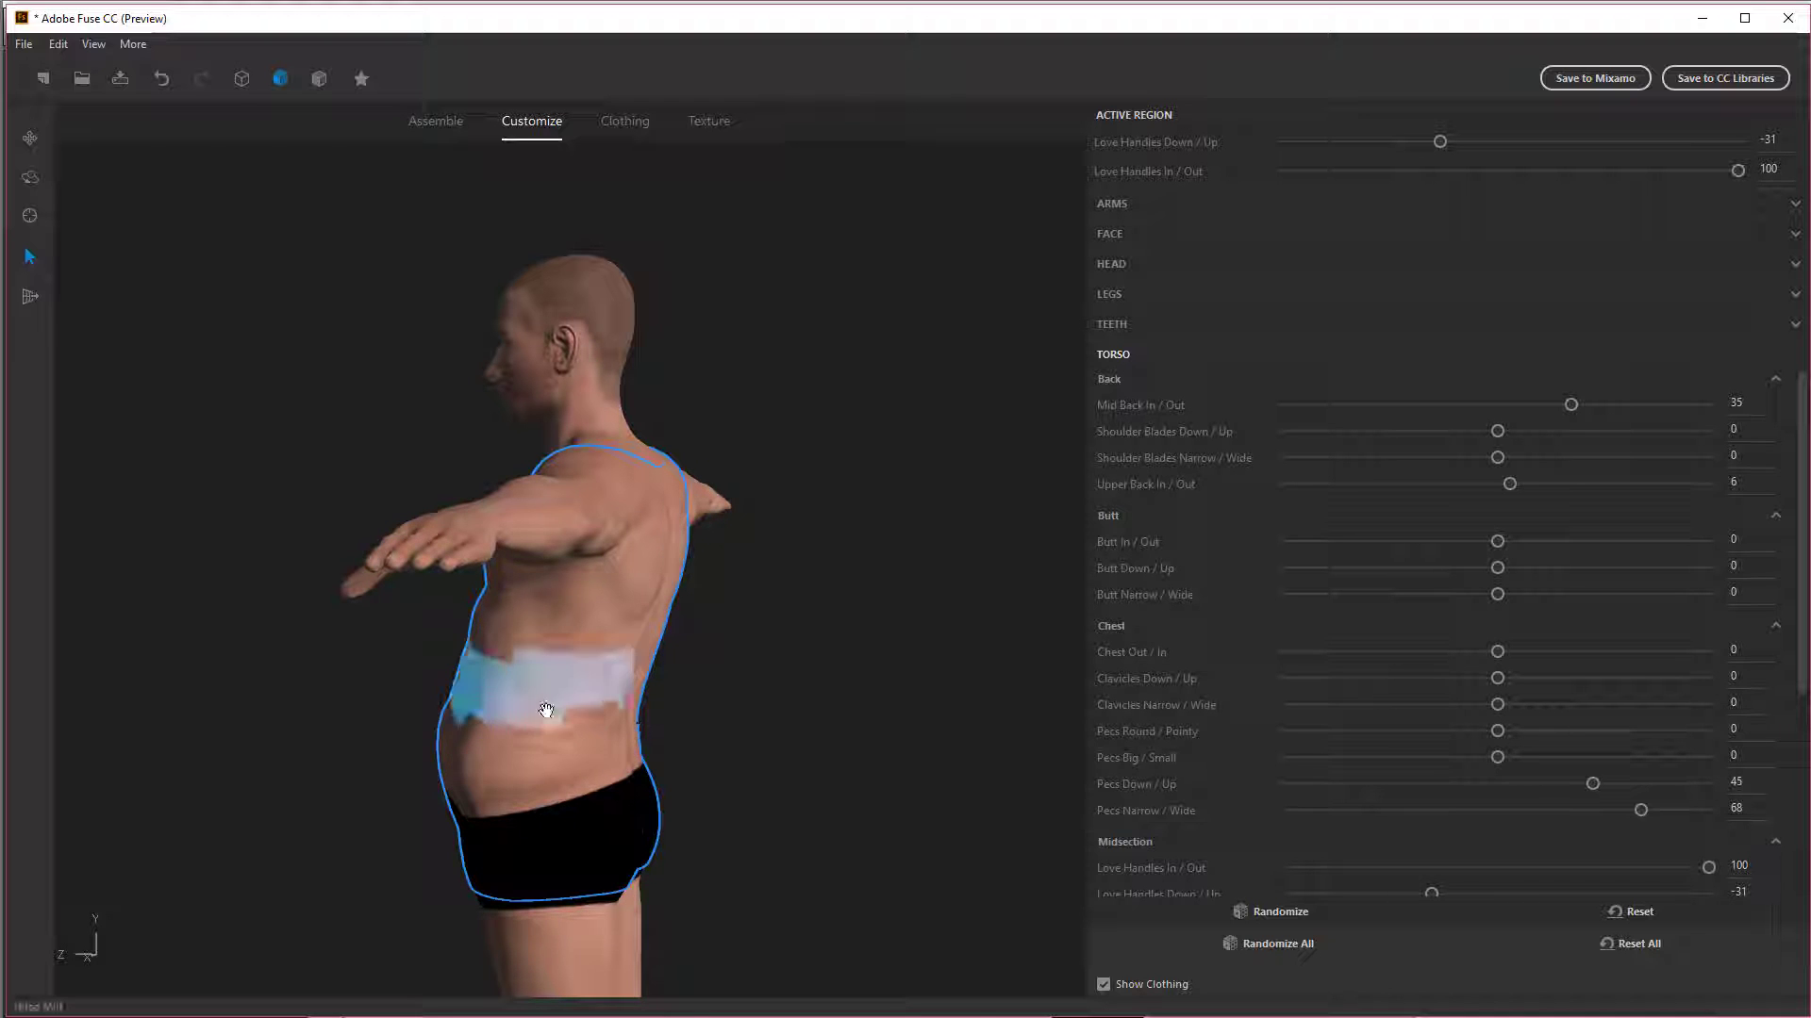
pyautogui.moveTo(546, 710); pyautogui.dragTo(608, 705)
pyautogui.moveTo(772, 724); pyautogui.dragTo(1011, 741)
pyautogui.moveTo(686, 744); pyautogui.dragTo(606, 757)
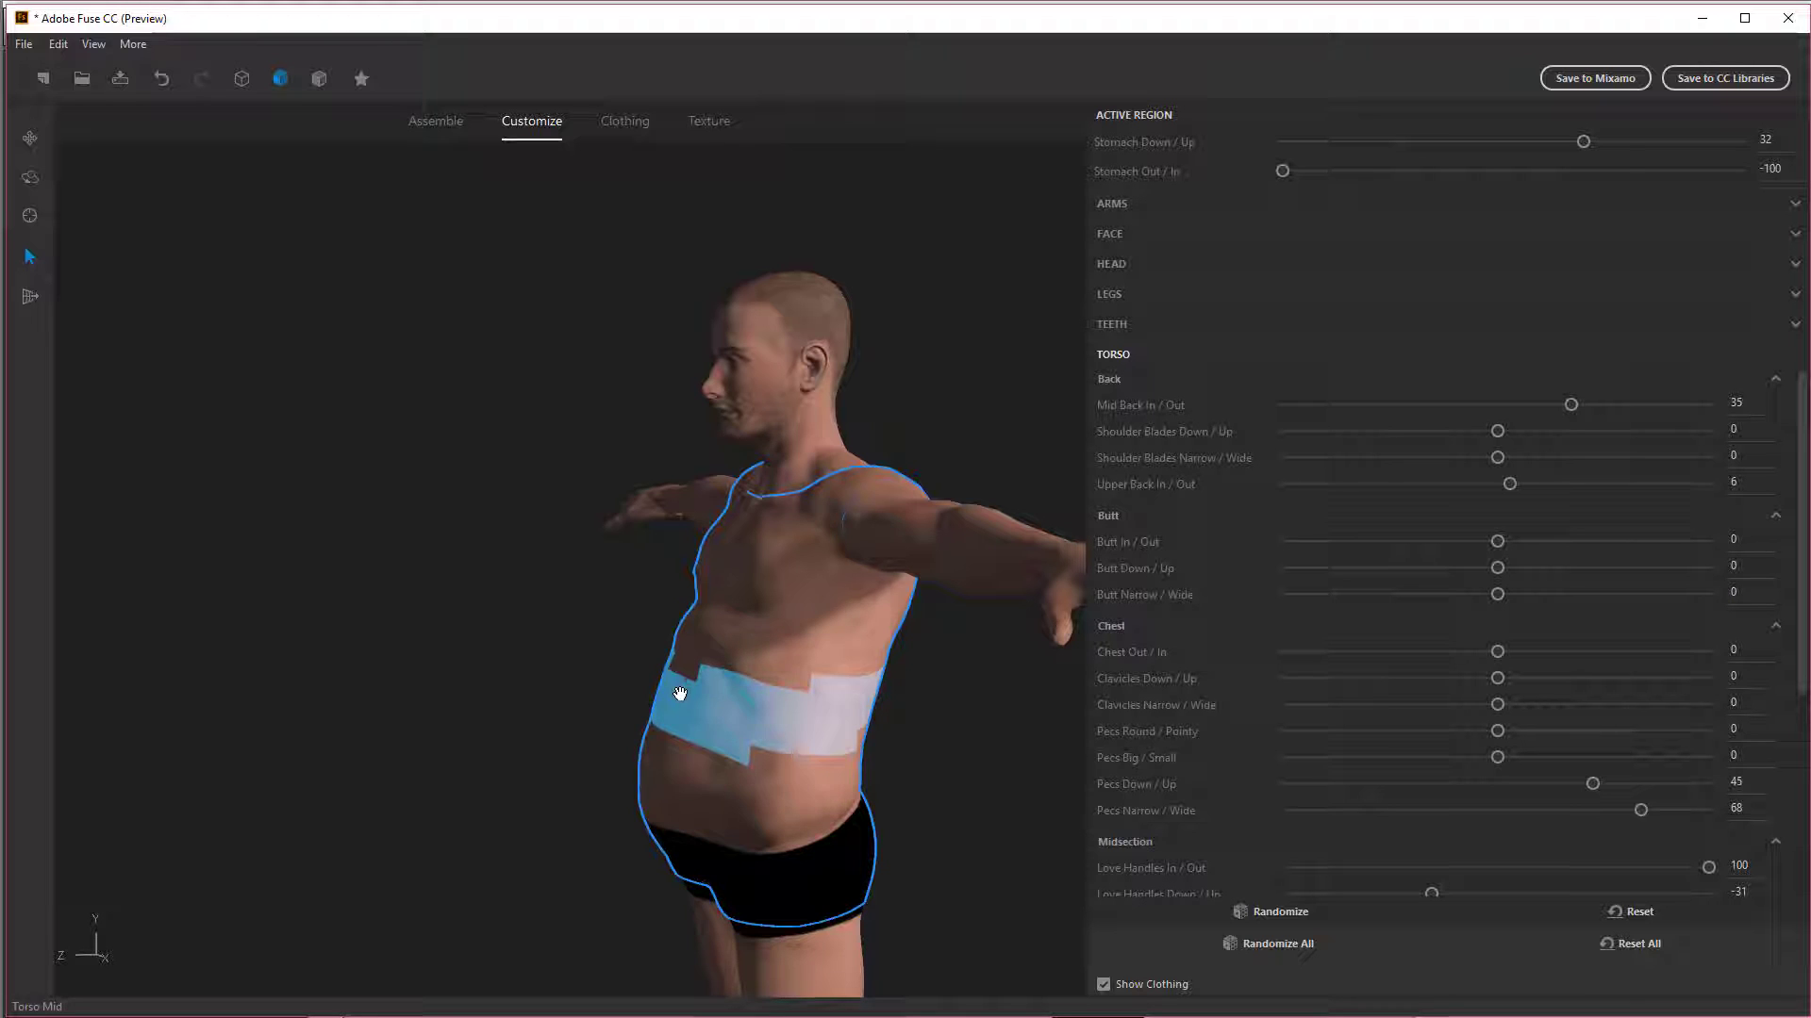
pyautogui.moveTo(680, 694); pyautogui.dragTo(851, 689)
pyautogui.moveTo(851, 688); pyautogui.dragTo(1131, 677, button='middle')
# Step: Raise the love handles and midsection band, enlarge the belly bulge, and push the mid back fully out
pyautogui.moveTo(614, 783); pyautogui.dragTo(751, 586)
pyautogui.moveTo(659, 768); pyautogui.dragTo(783, 779)
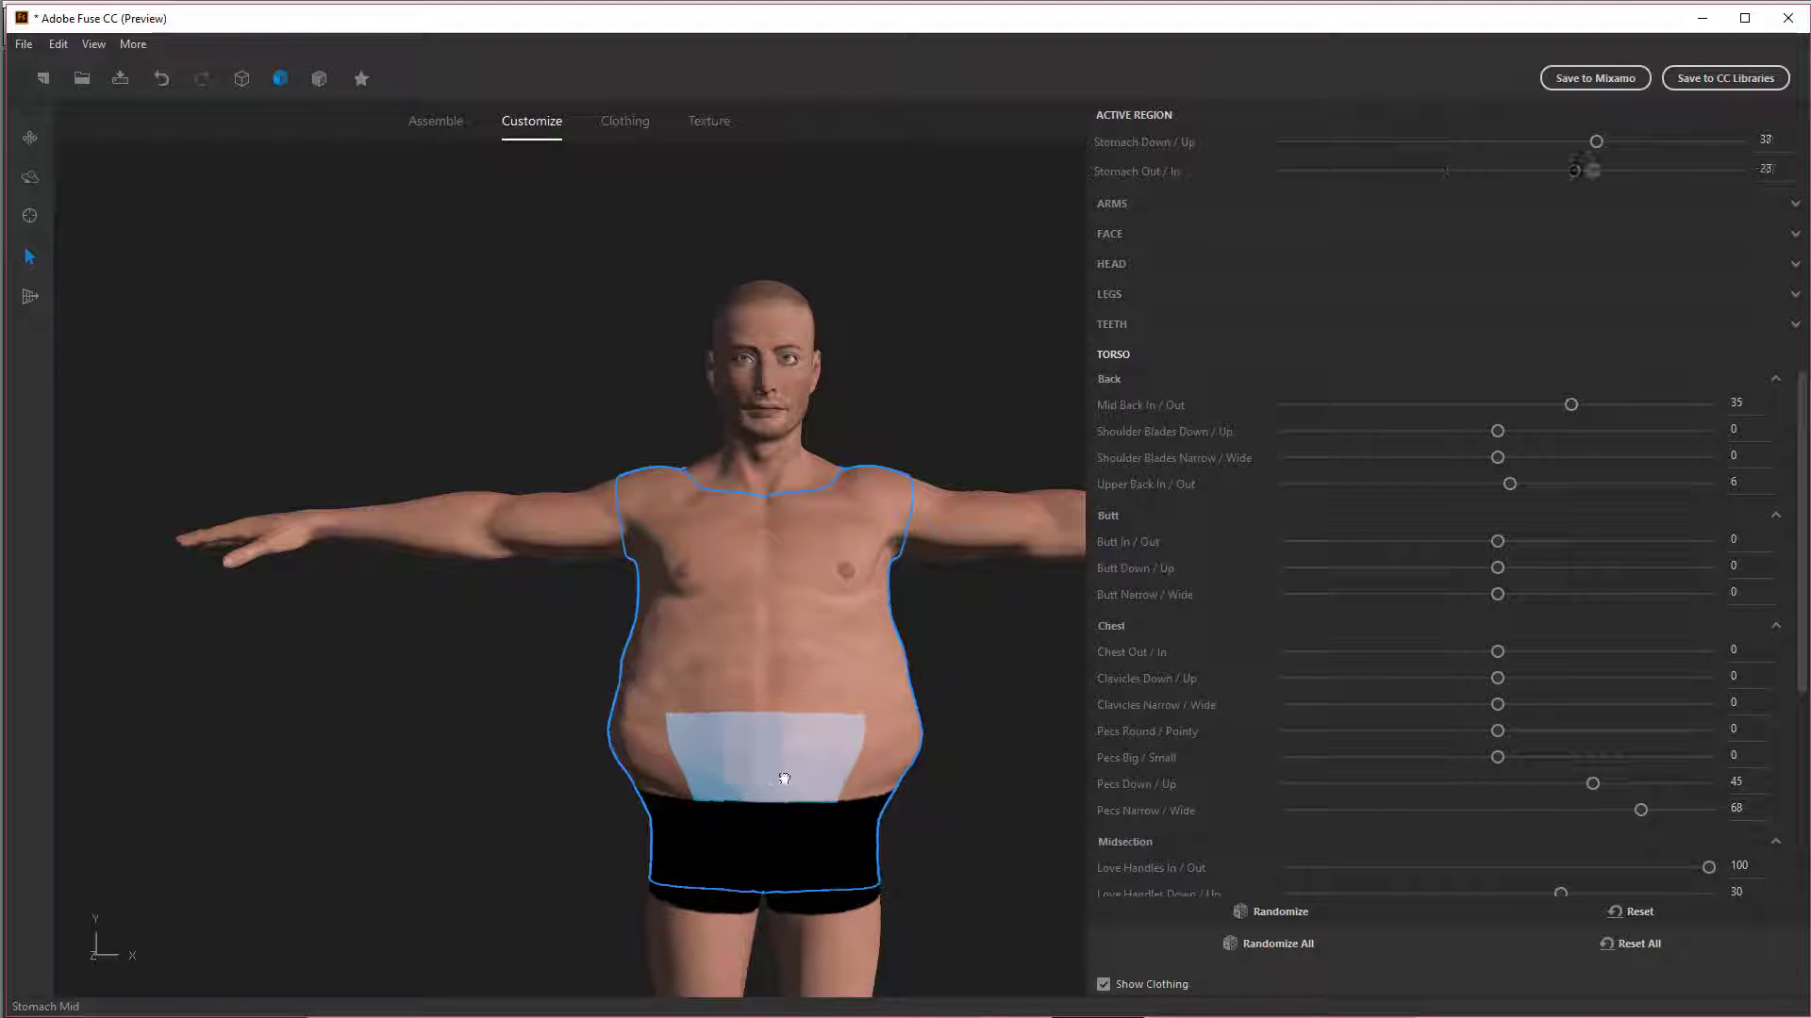
pyautogui.moveTo(881, 688); pyautogui.dragTo(922, 630)
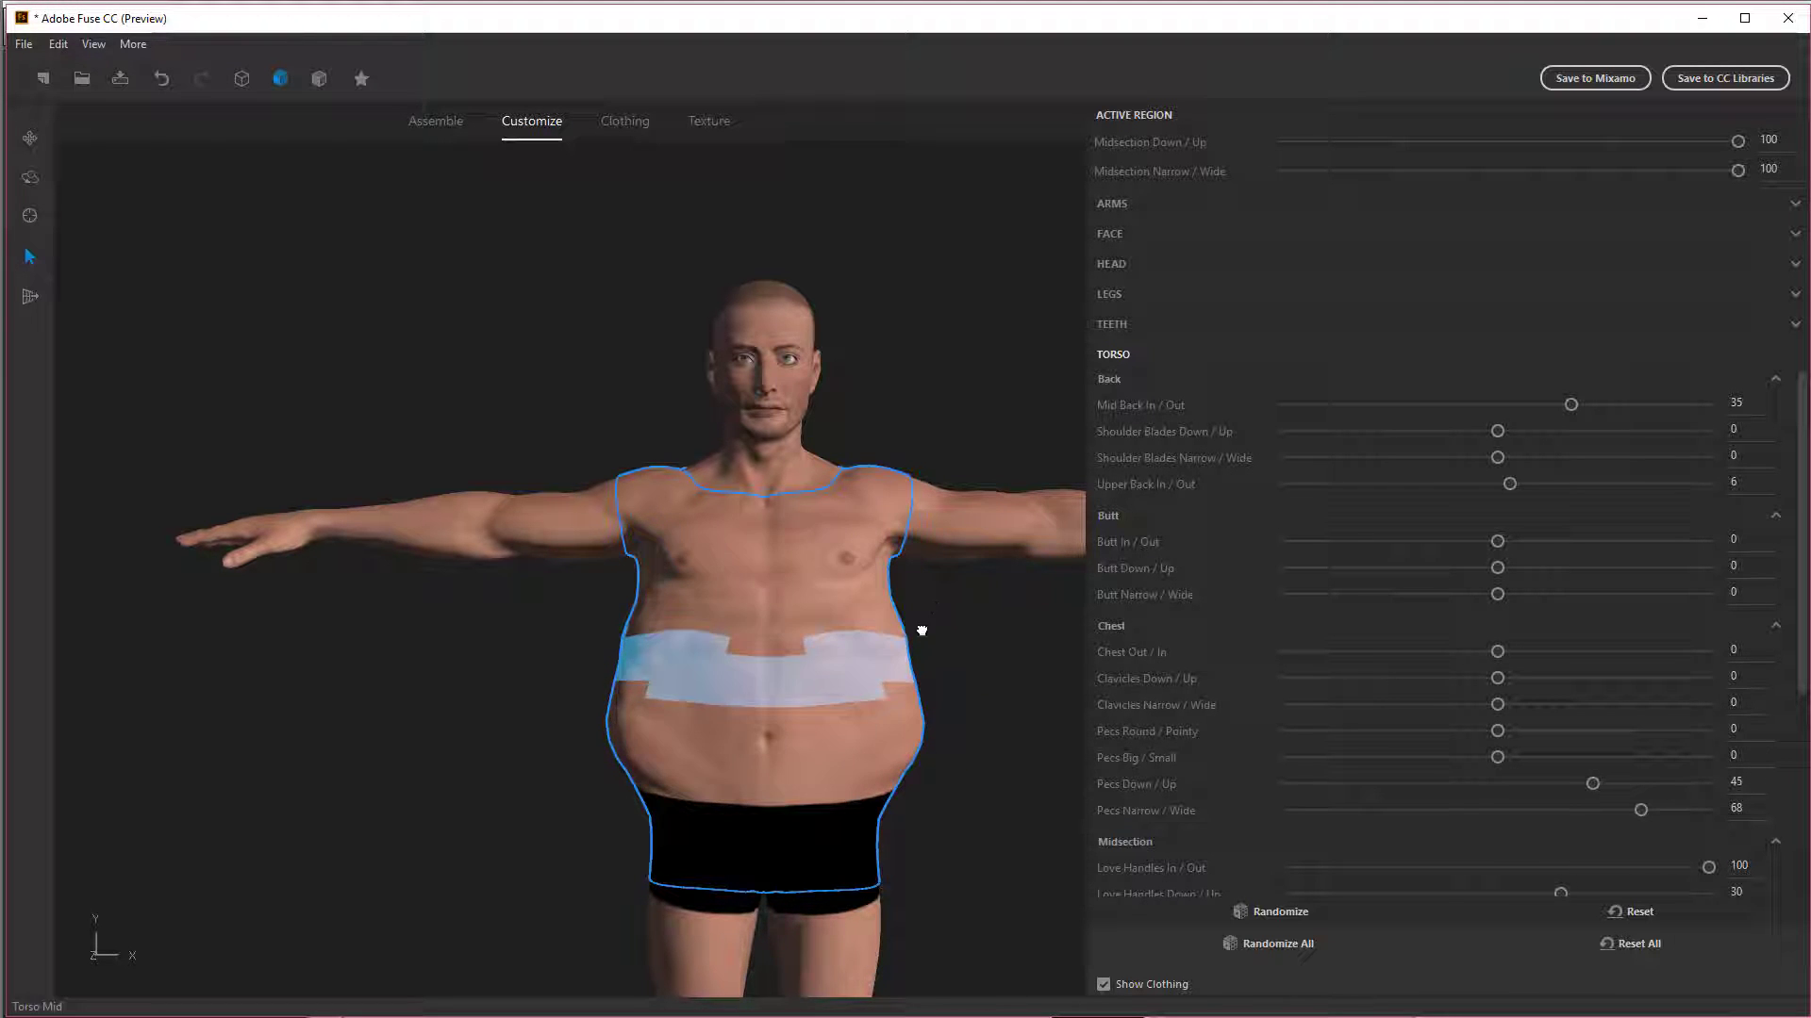
pyautogui.moveTo(1006, 695); pyautogui.dragTo(845, 767)
pyautogui.moveTo(747, 808); pyautogui.dragTo(692, 807)
pyautogui.moveTo(948, 822); pyautogui.dragTo(721, 787)
pyautogui.moveTo(822, 762); pyautogui.dragTo(966, 783)
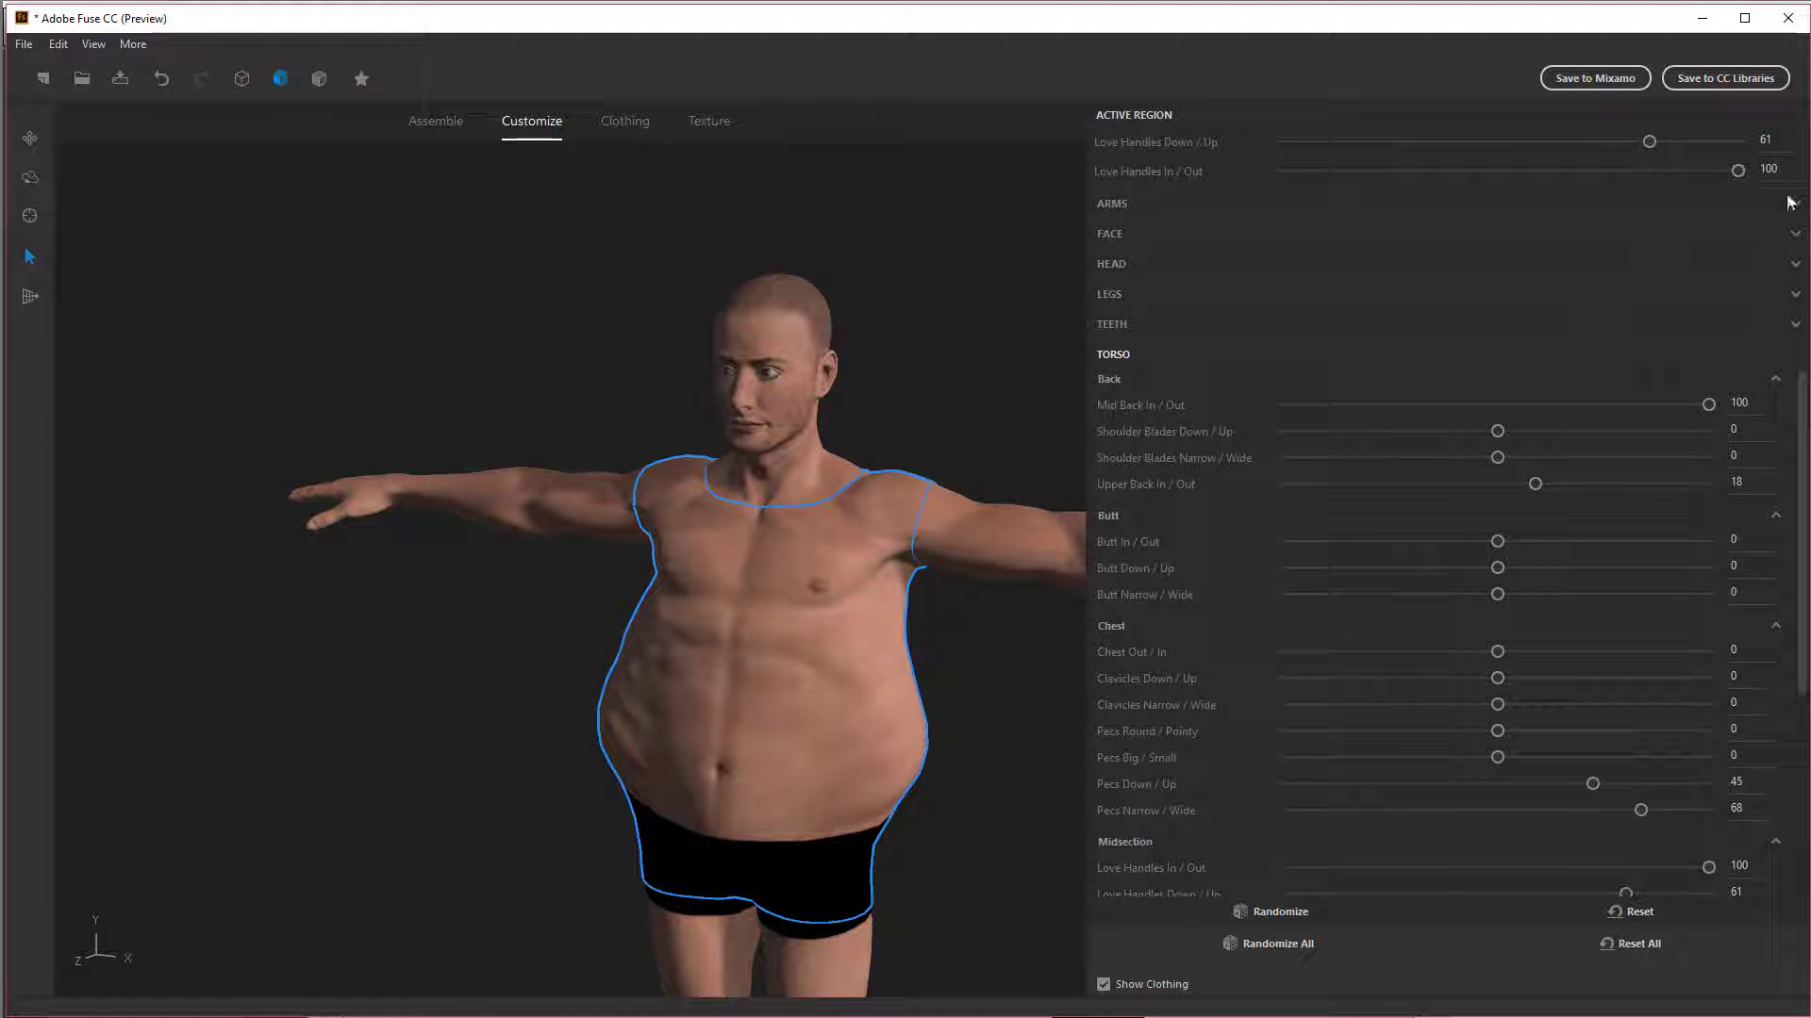
# Step: Randomize All several times until a slim body appears, e.g. Upper Back In / Out 31
pyautogui.click(1305, 941)
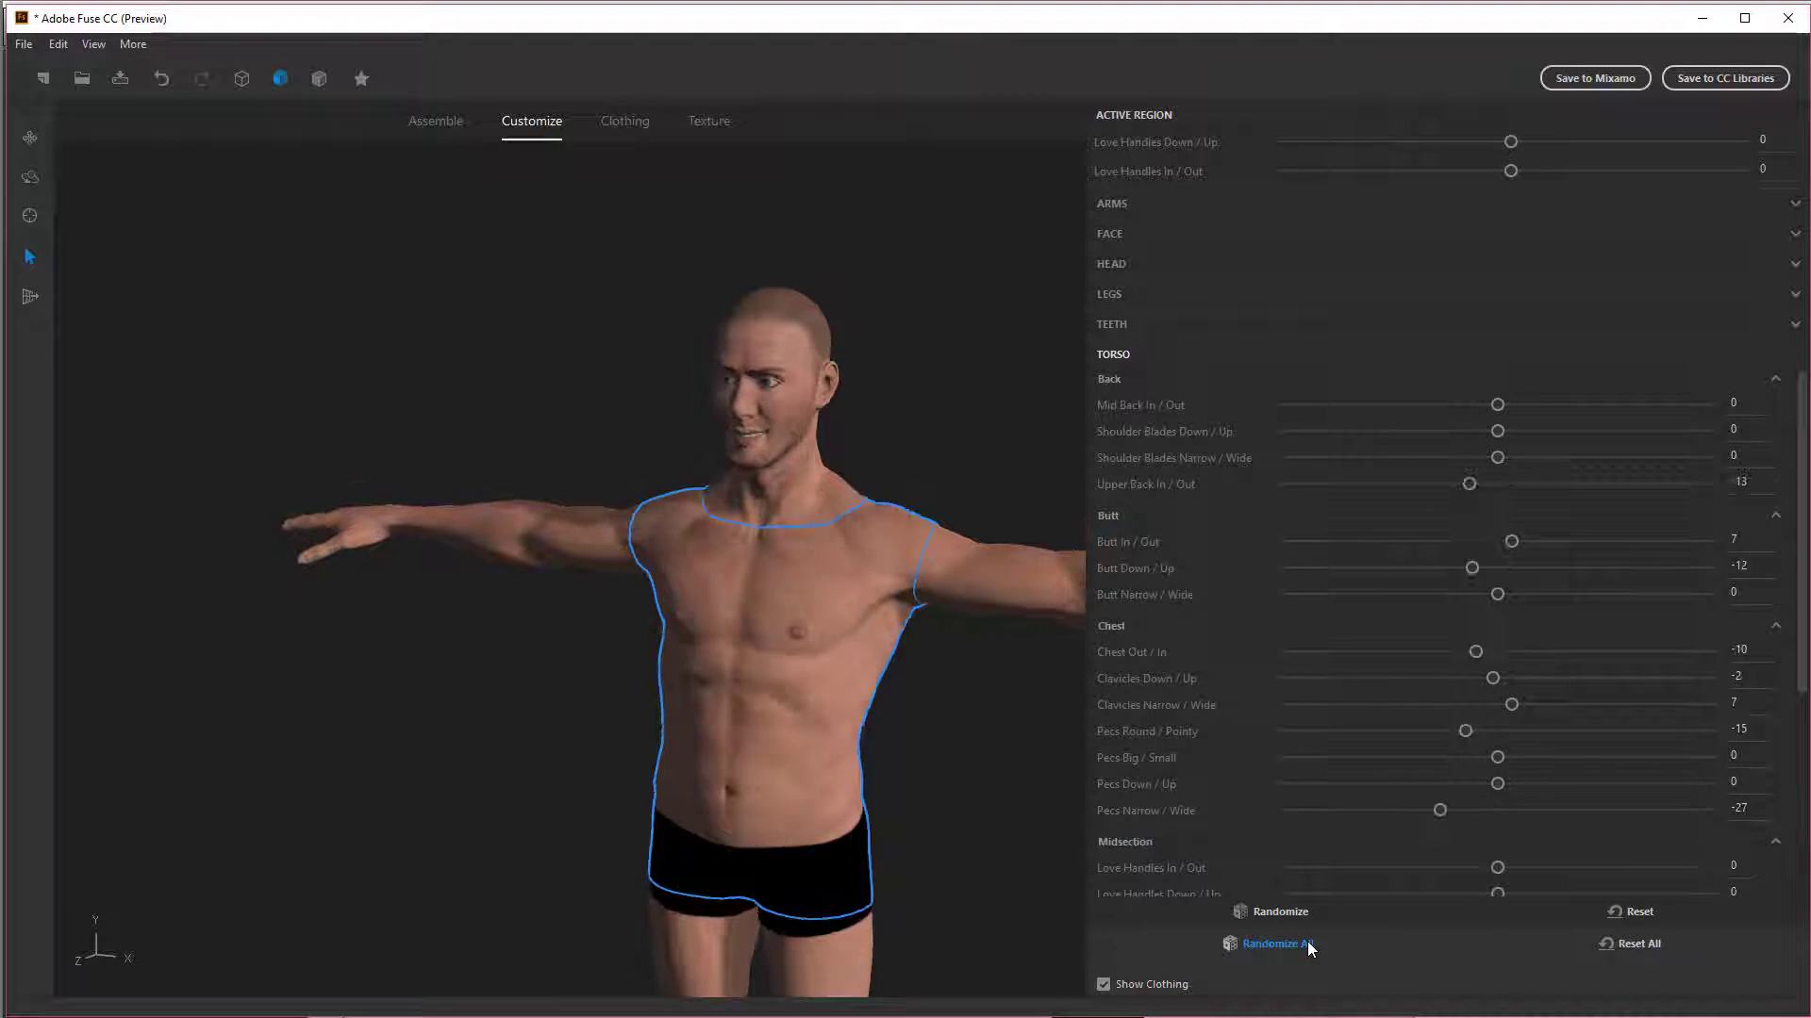
pyautogui.click(1309, 942)
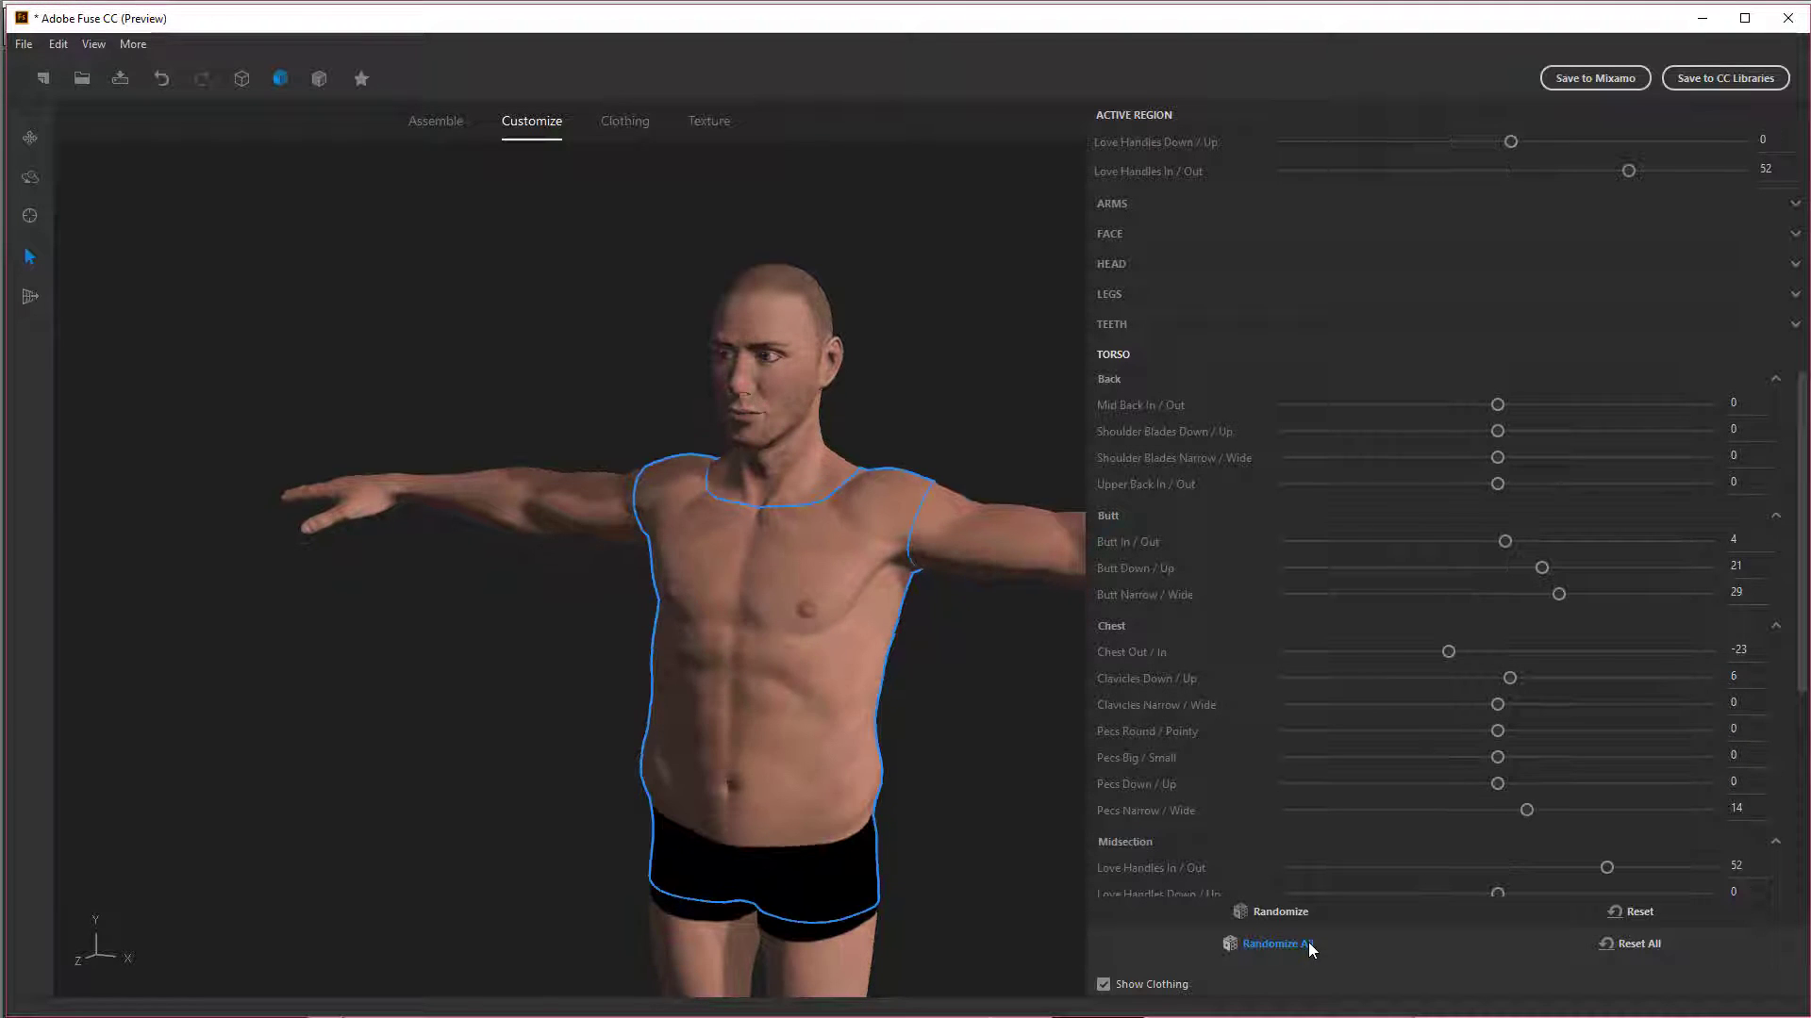
pyautogui.click(1308, 942)
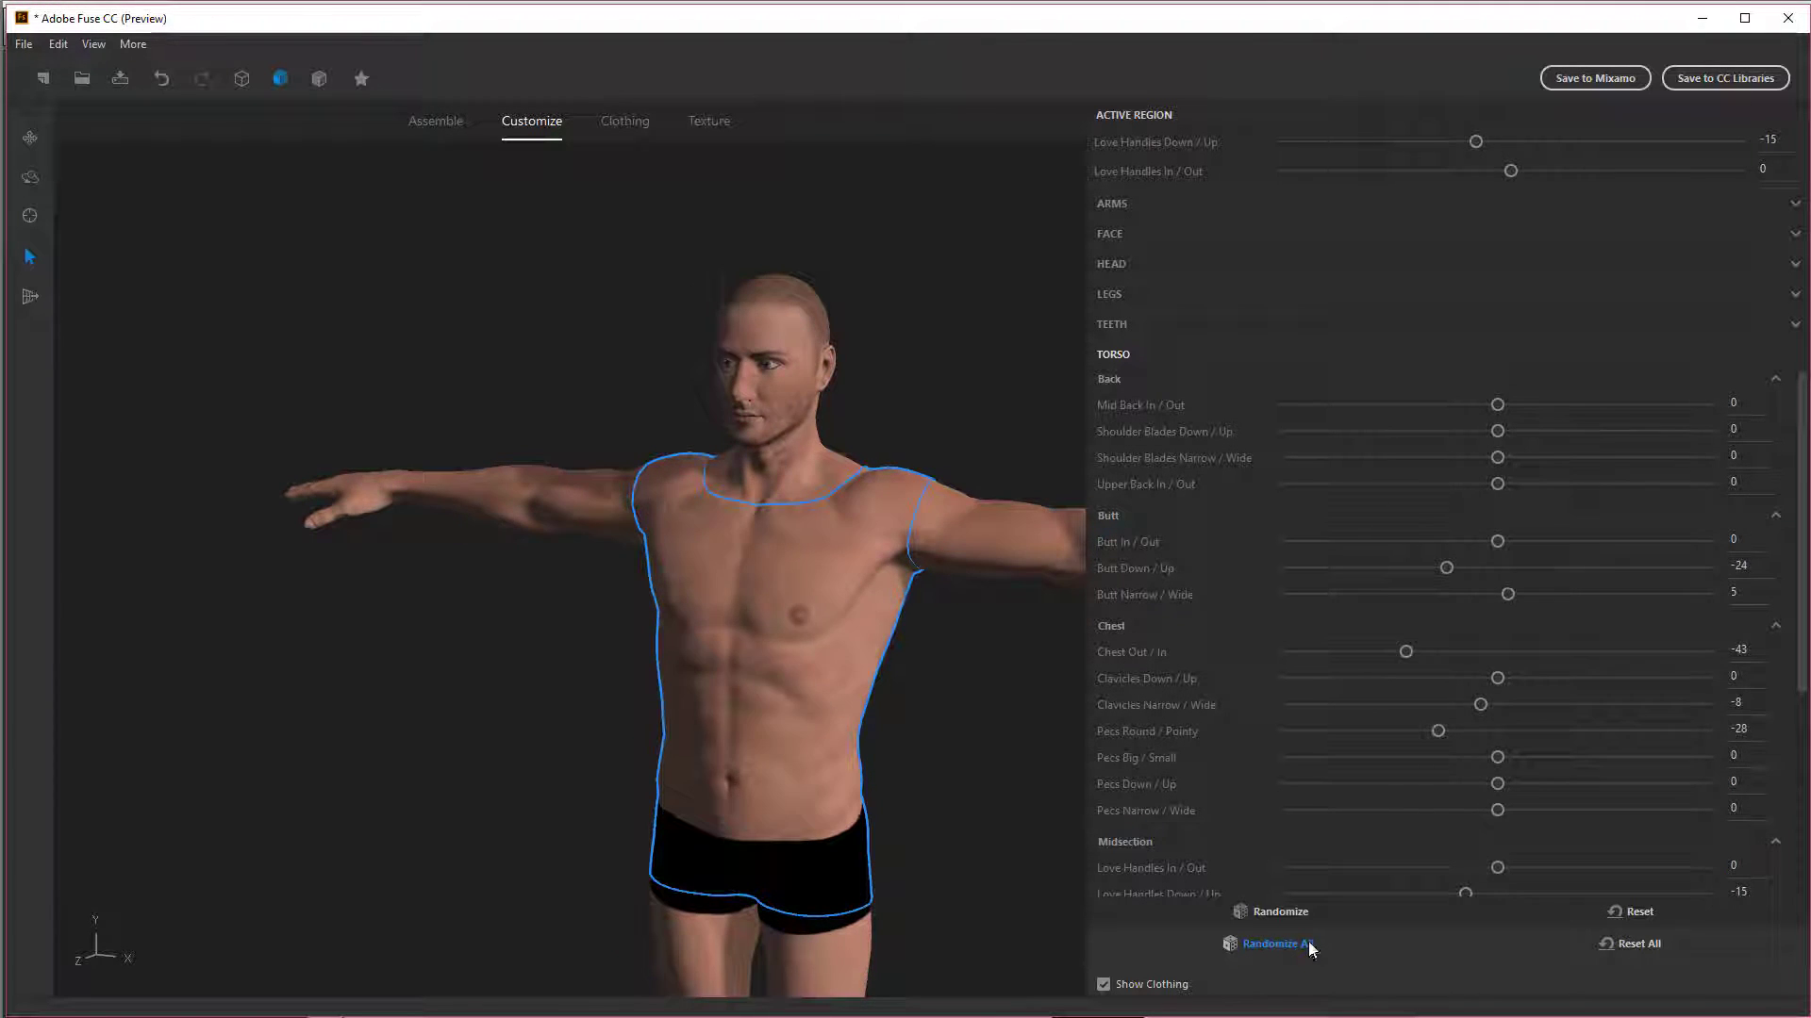
pyautogui.moveTo(988, 653); pyautogui.dragTo(941, 639, button='middle')
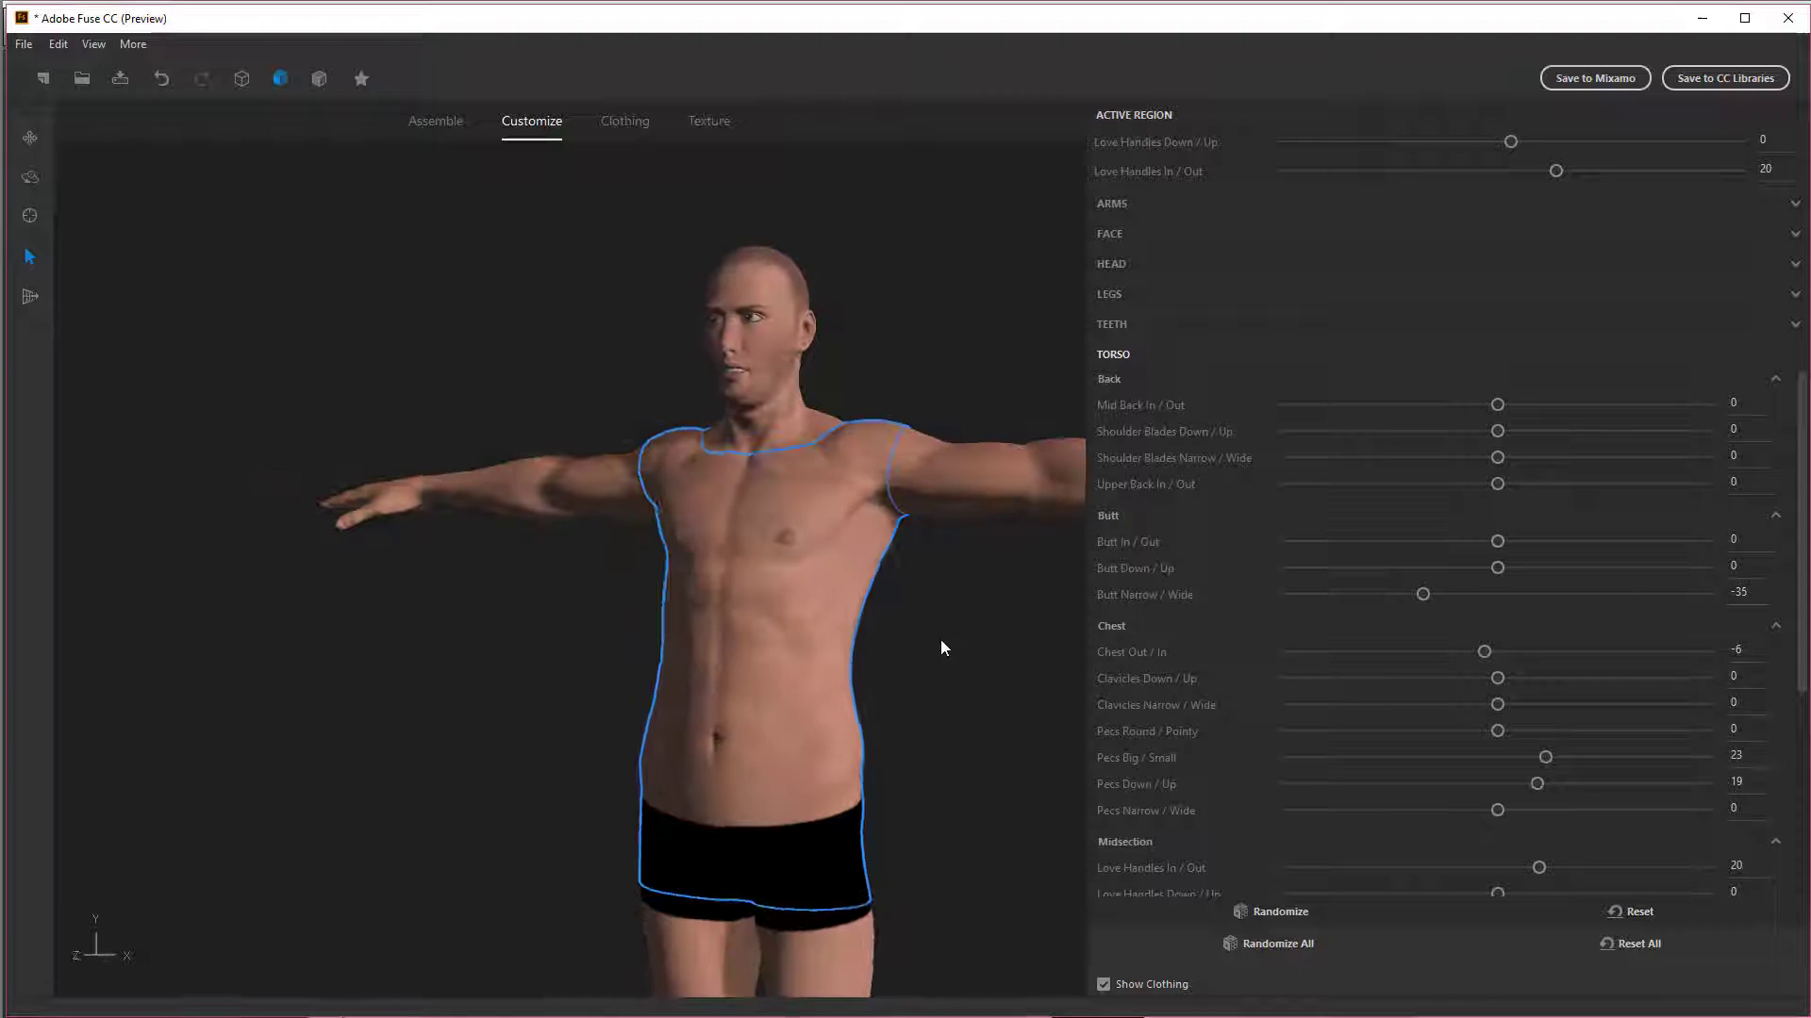
pyautogui.click(1241, 947)
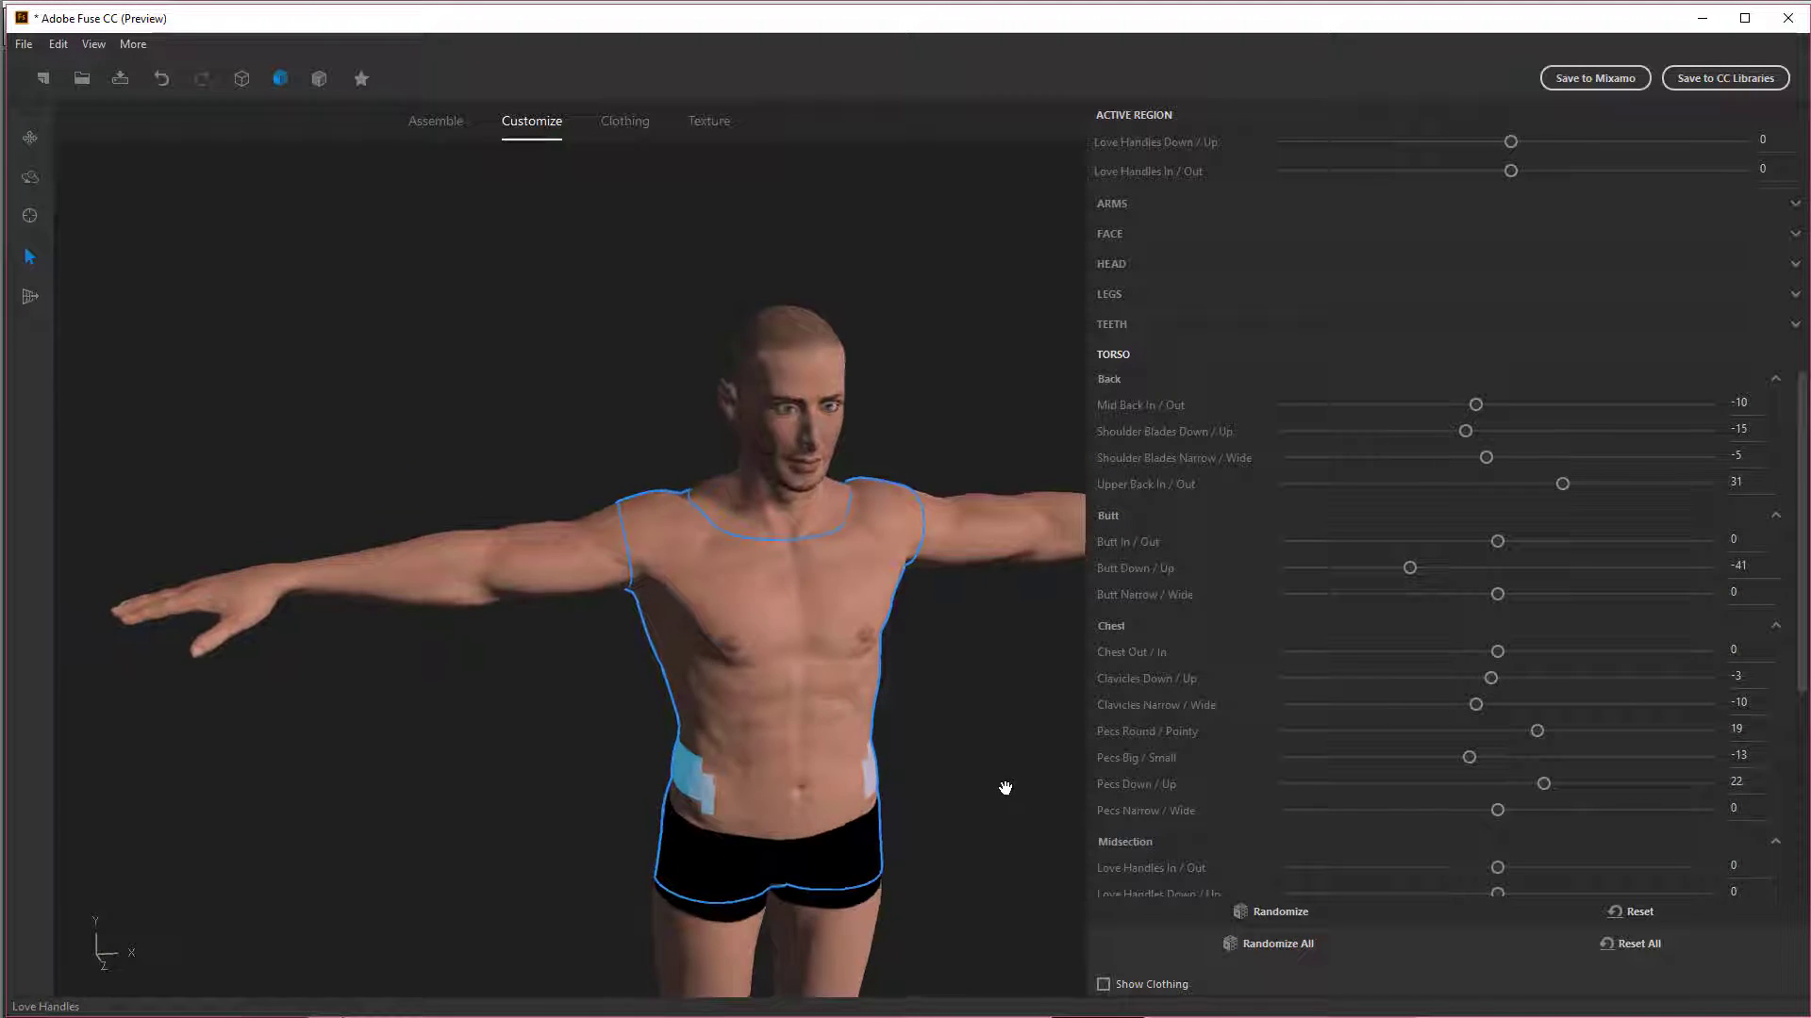
pyautogui.moveTo(990, 649); pyautogui.dragTo(923, 670, button='middle')
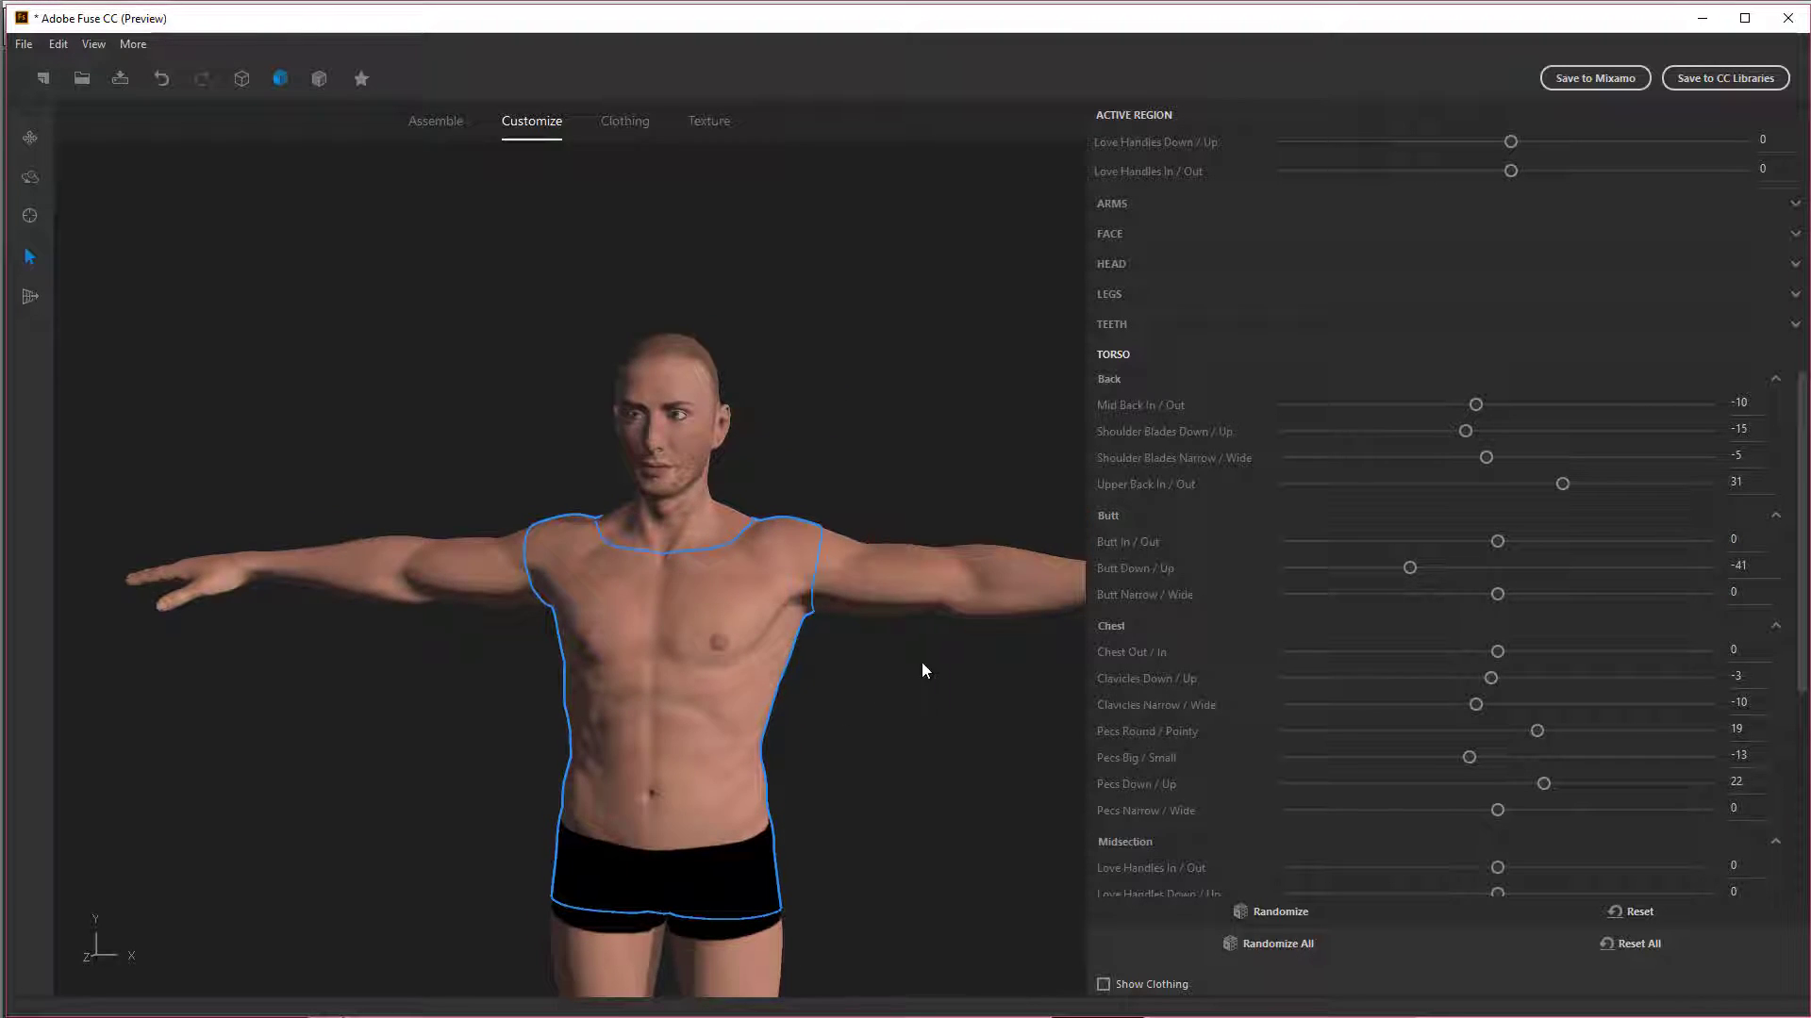
pyautogui.moveTo(937, 734); pyautogui.dragTo(774, 362, button='middle')
# Step: Put the Long Sleeve Police Uniform top with badge and tie on the character
pyautogui.click(623, 119)
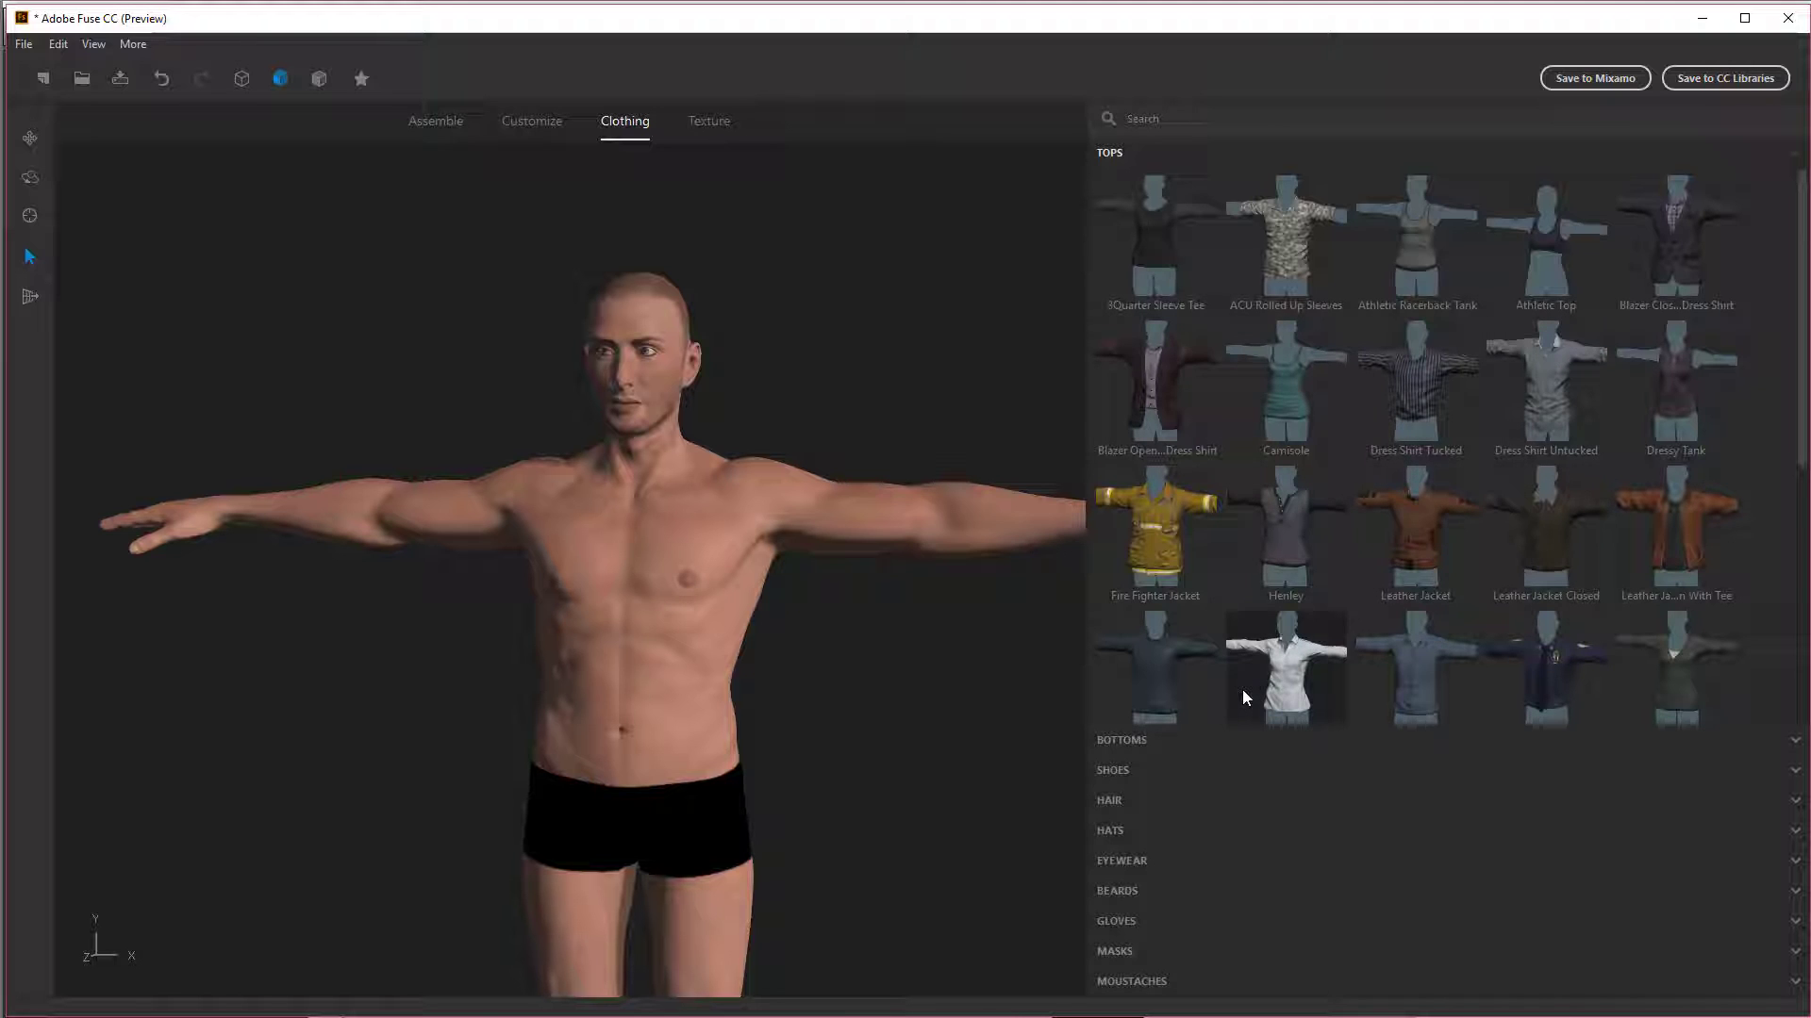
pyautogui.click(1562, 682)
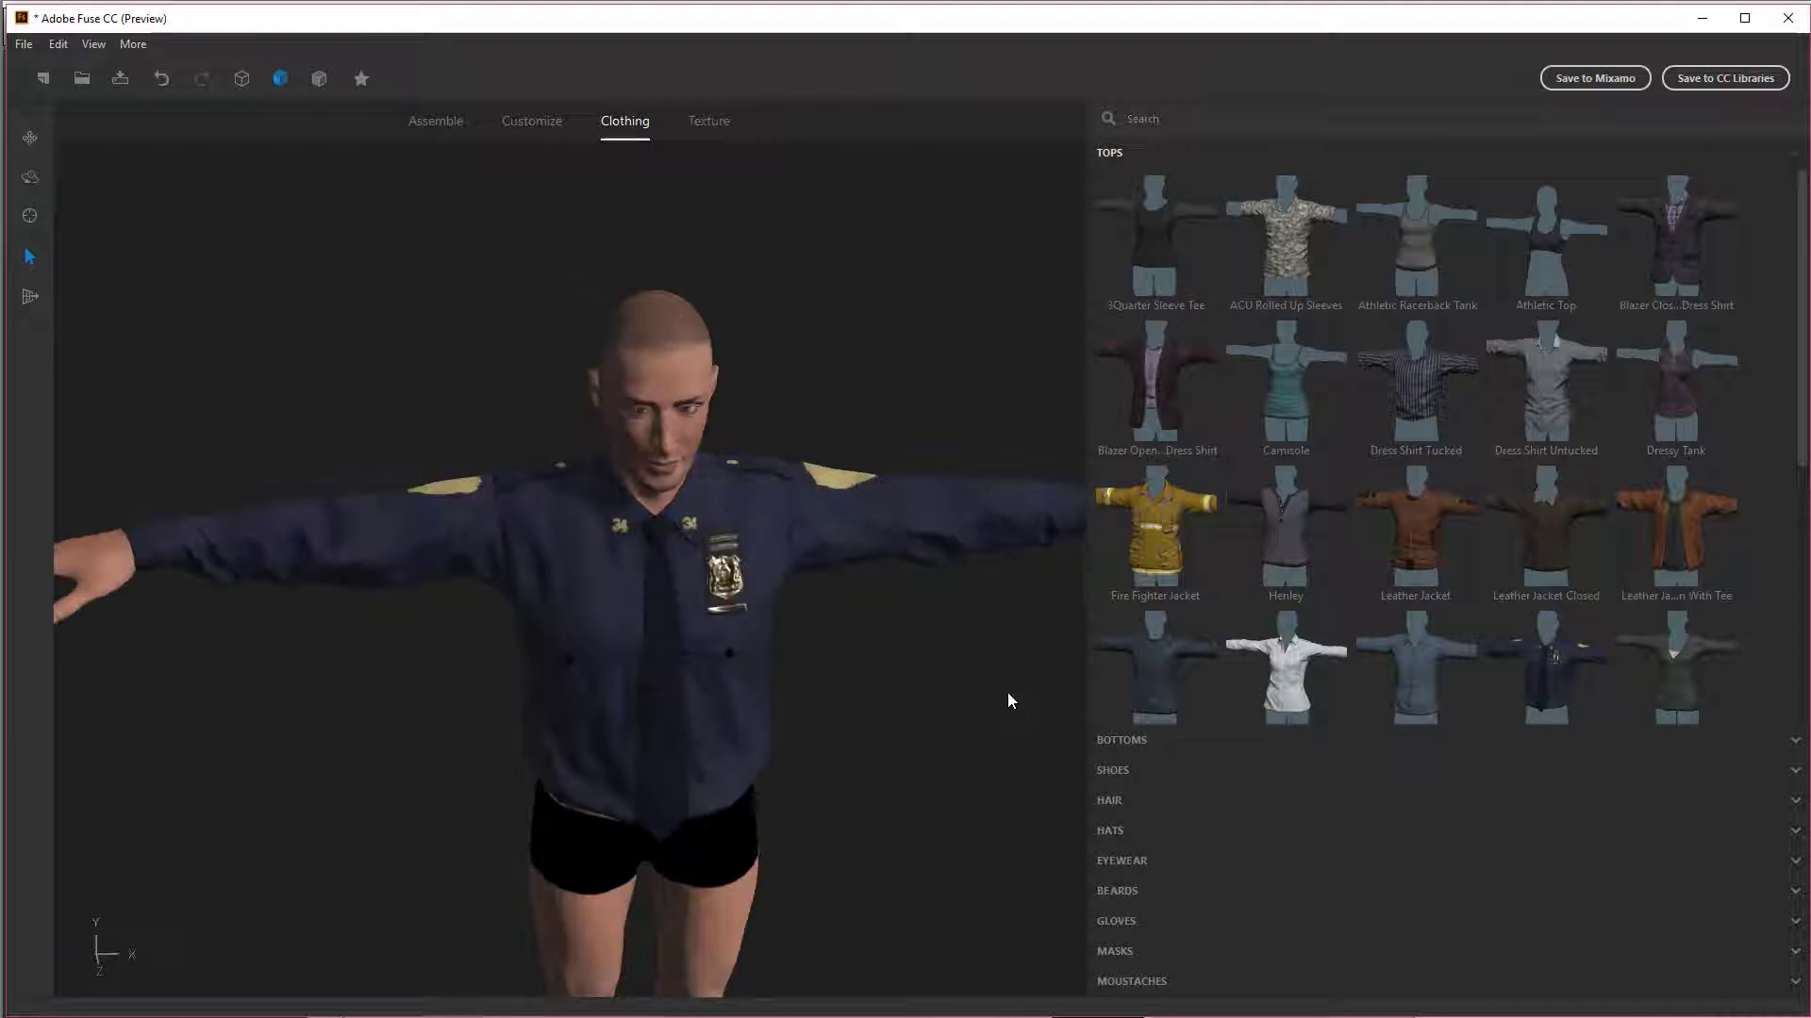
pyautogui.moveTo(928, 564); pyautogui.dragTo(833, 634)
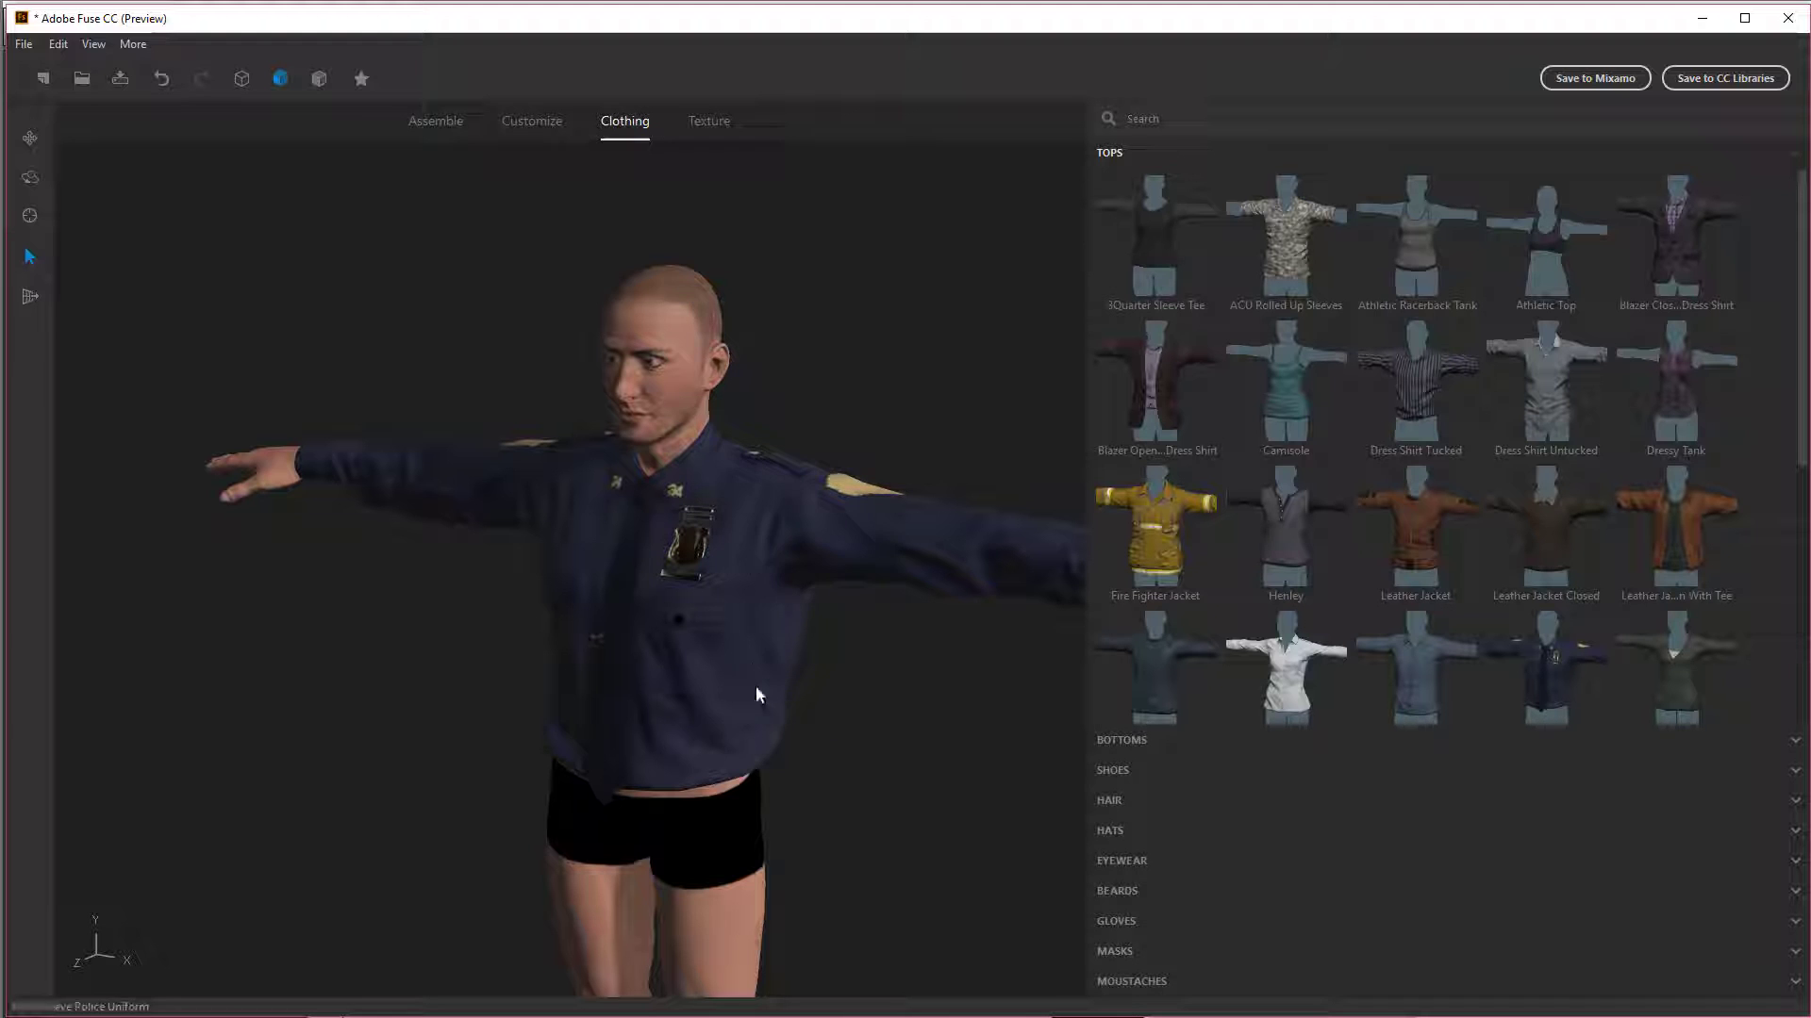
pyautogui.moveTo(928, 696); pyautogui.dragTo(745, 606)
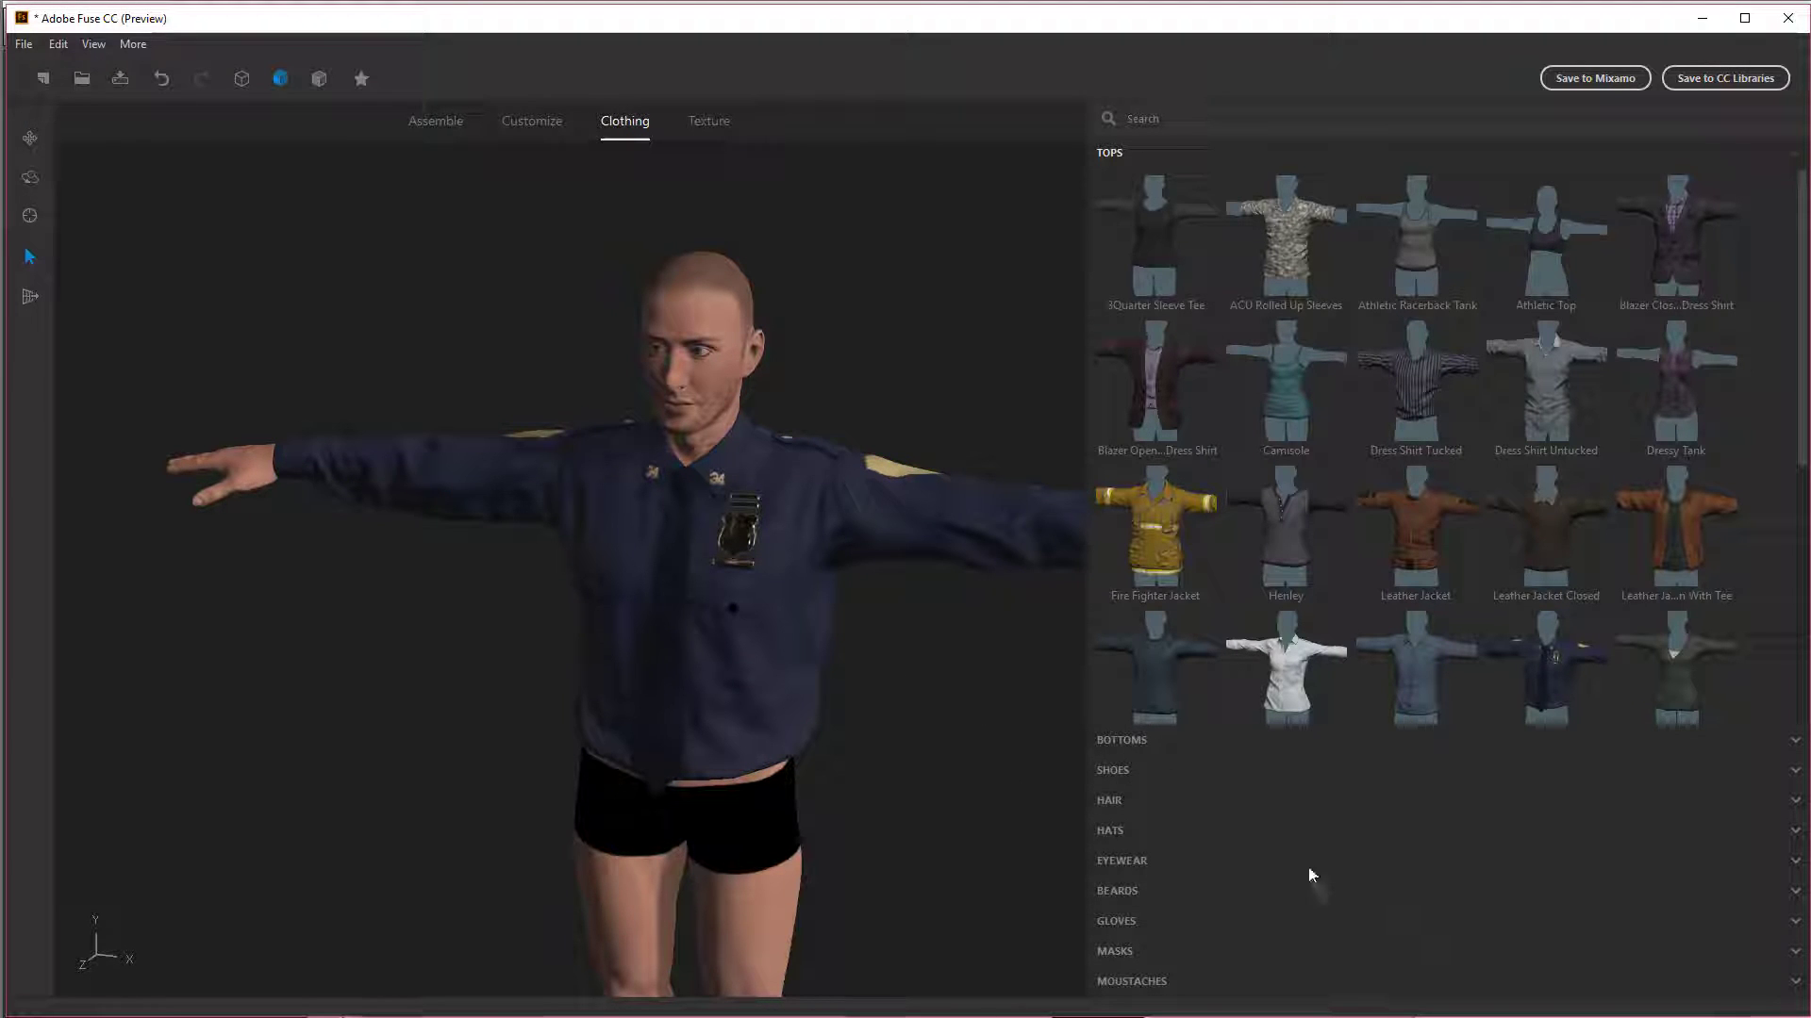
# Step: Add the blue cap, frame the whole body, and dress him in khaki Cargo Shorts
pyautogui.click(1146, 830)
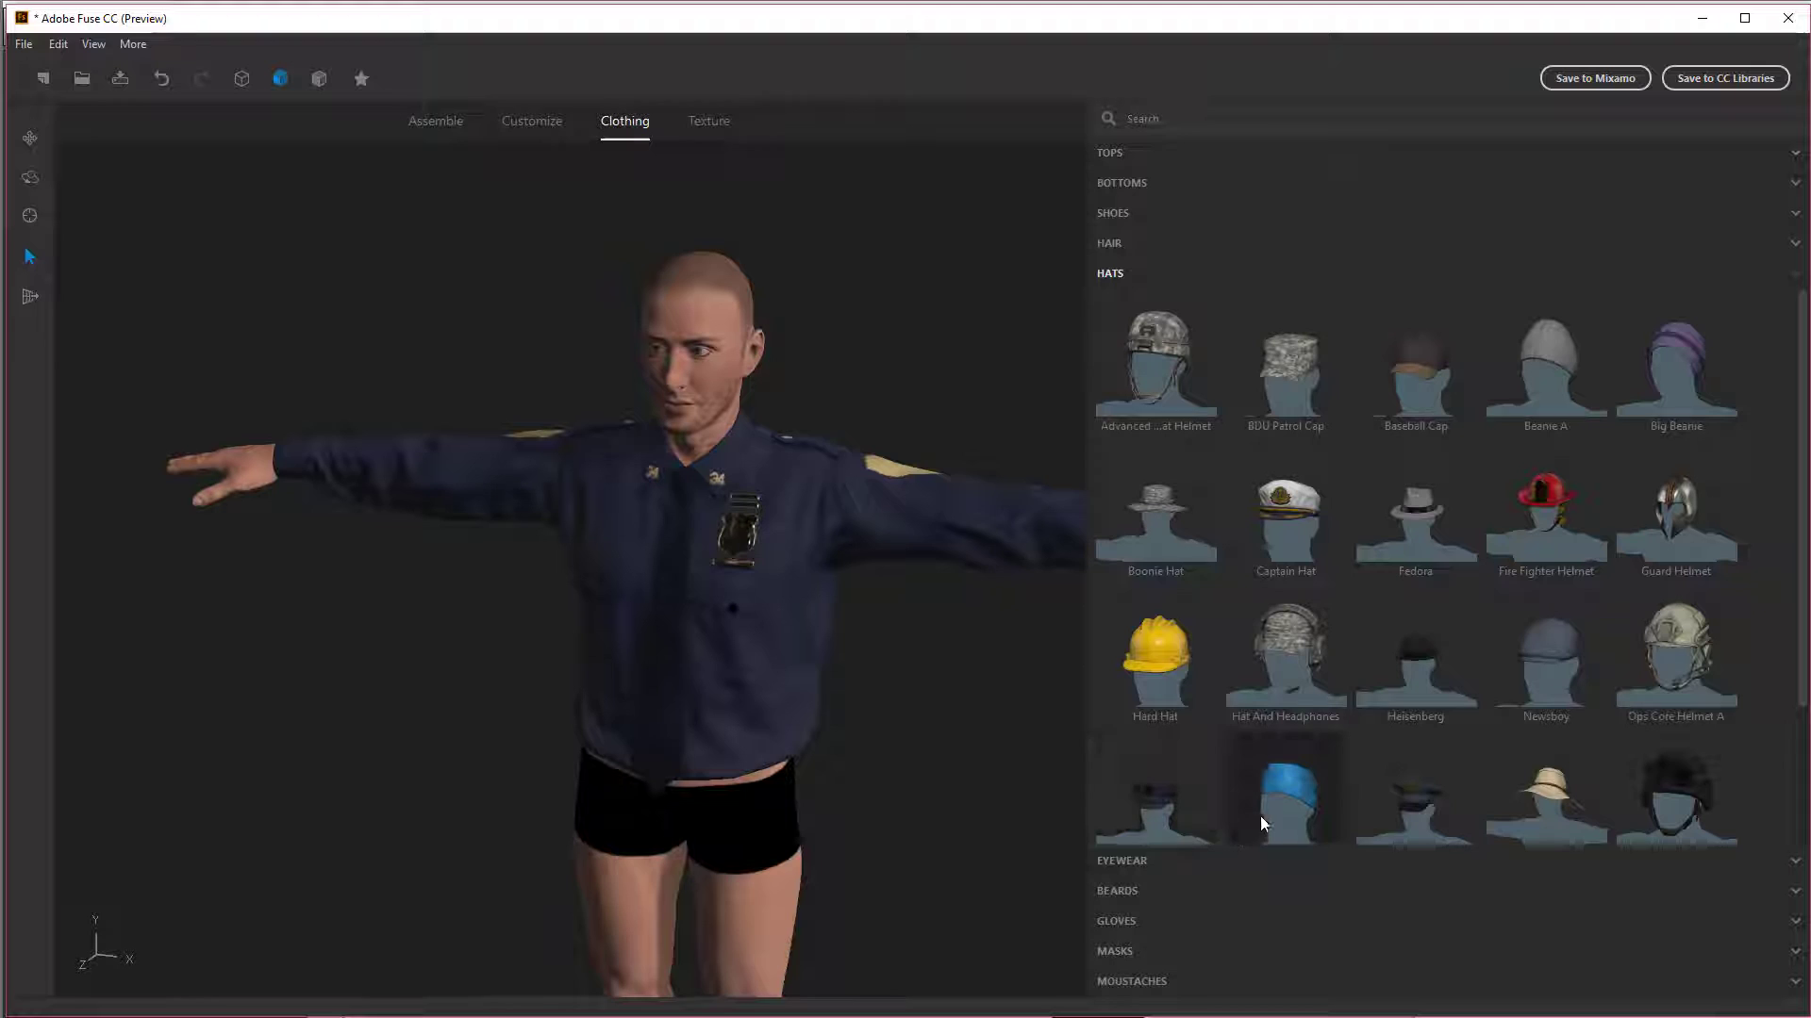
pyautogui.click(1260, 817)
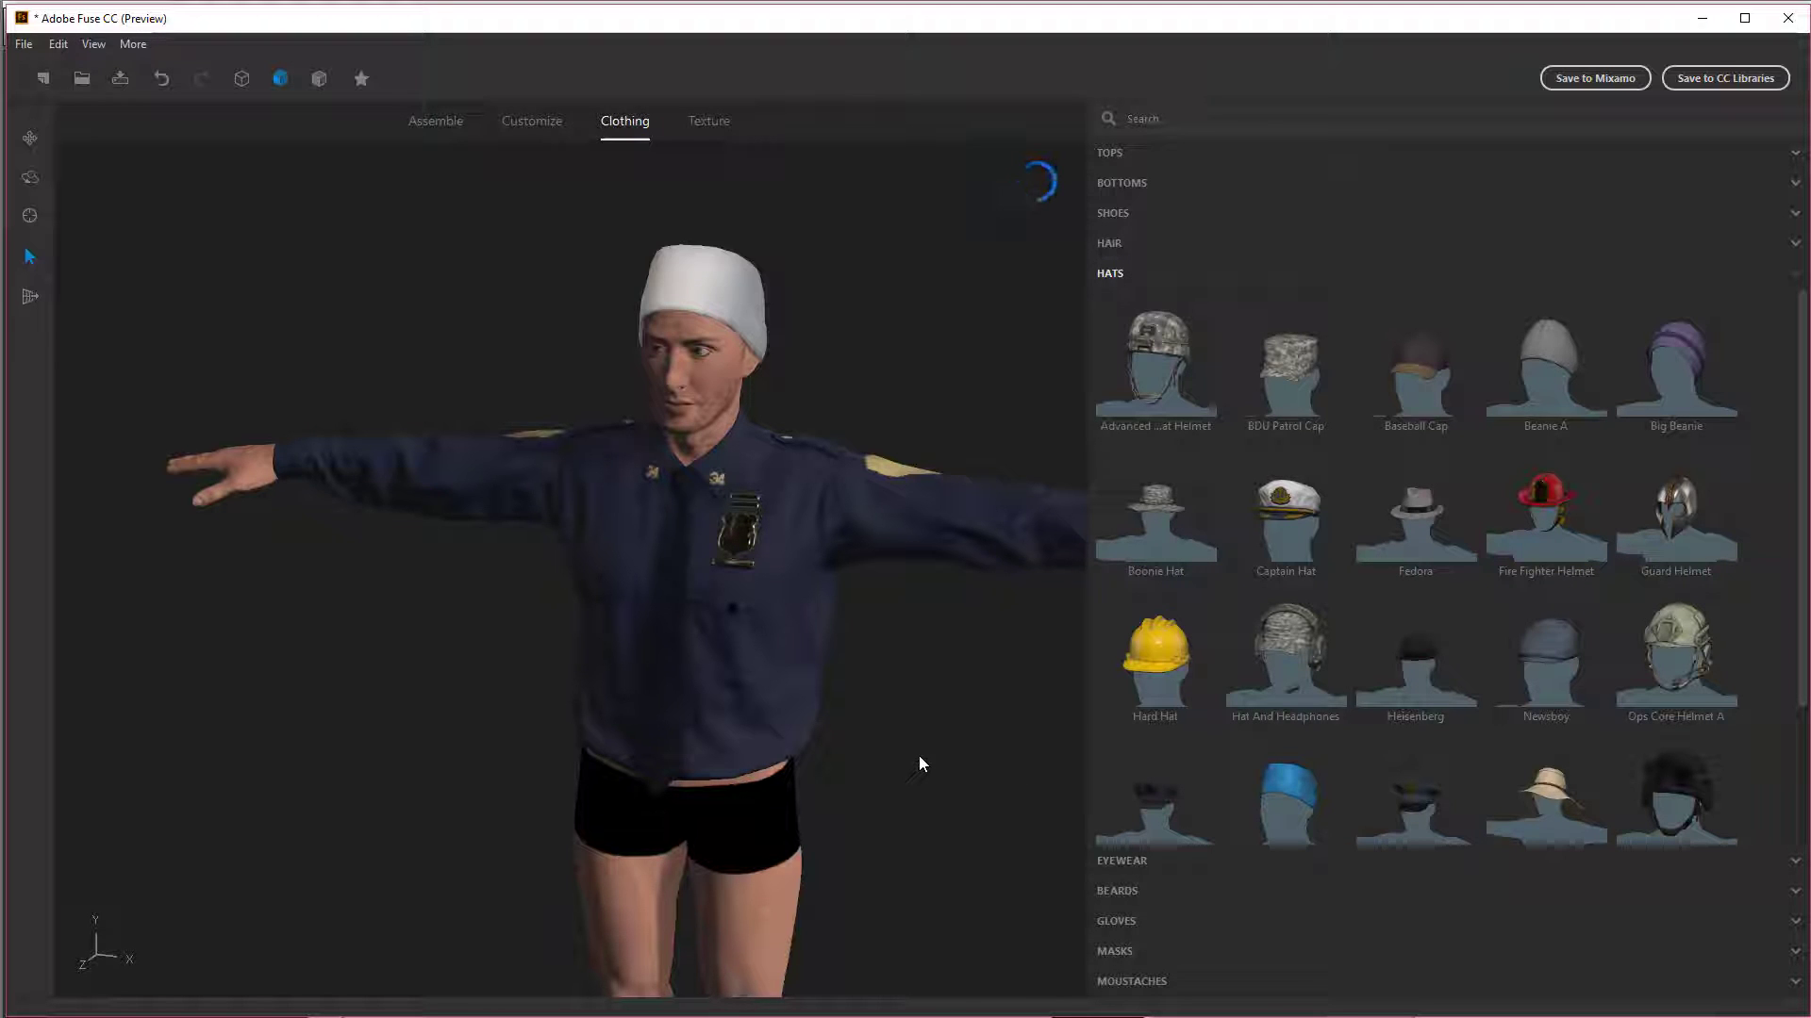
pyautogui.moveTo(913, 688)
pyautogui.mouseDown(button='middle')
pyautogui.moveTo(966, 602)
pyautogui.moveTo(909, 662)
pyautogui.mouseUp(button='middle')
pyautogui.scroll(-6, 932, 664)
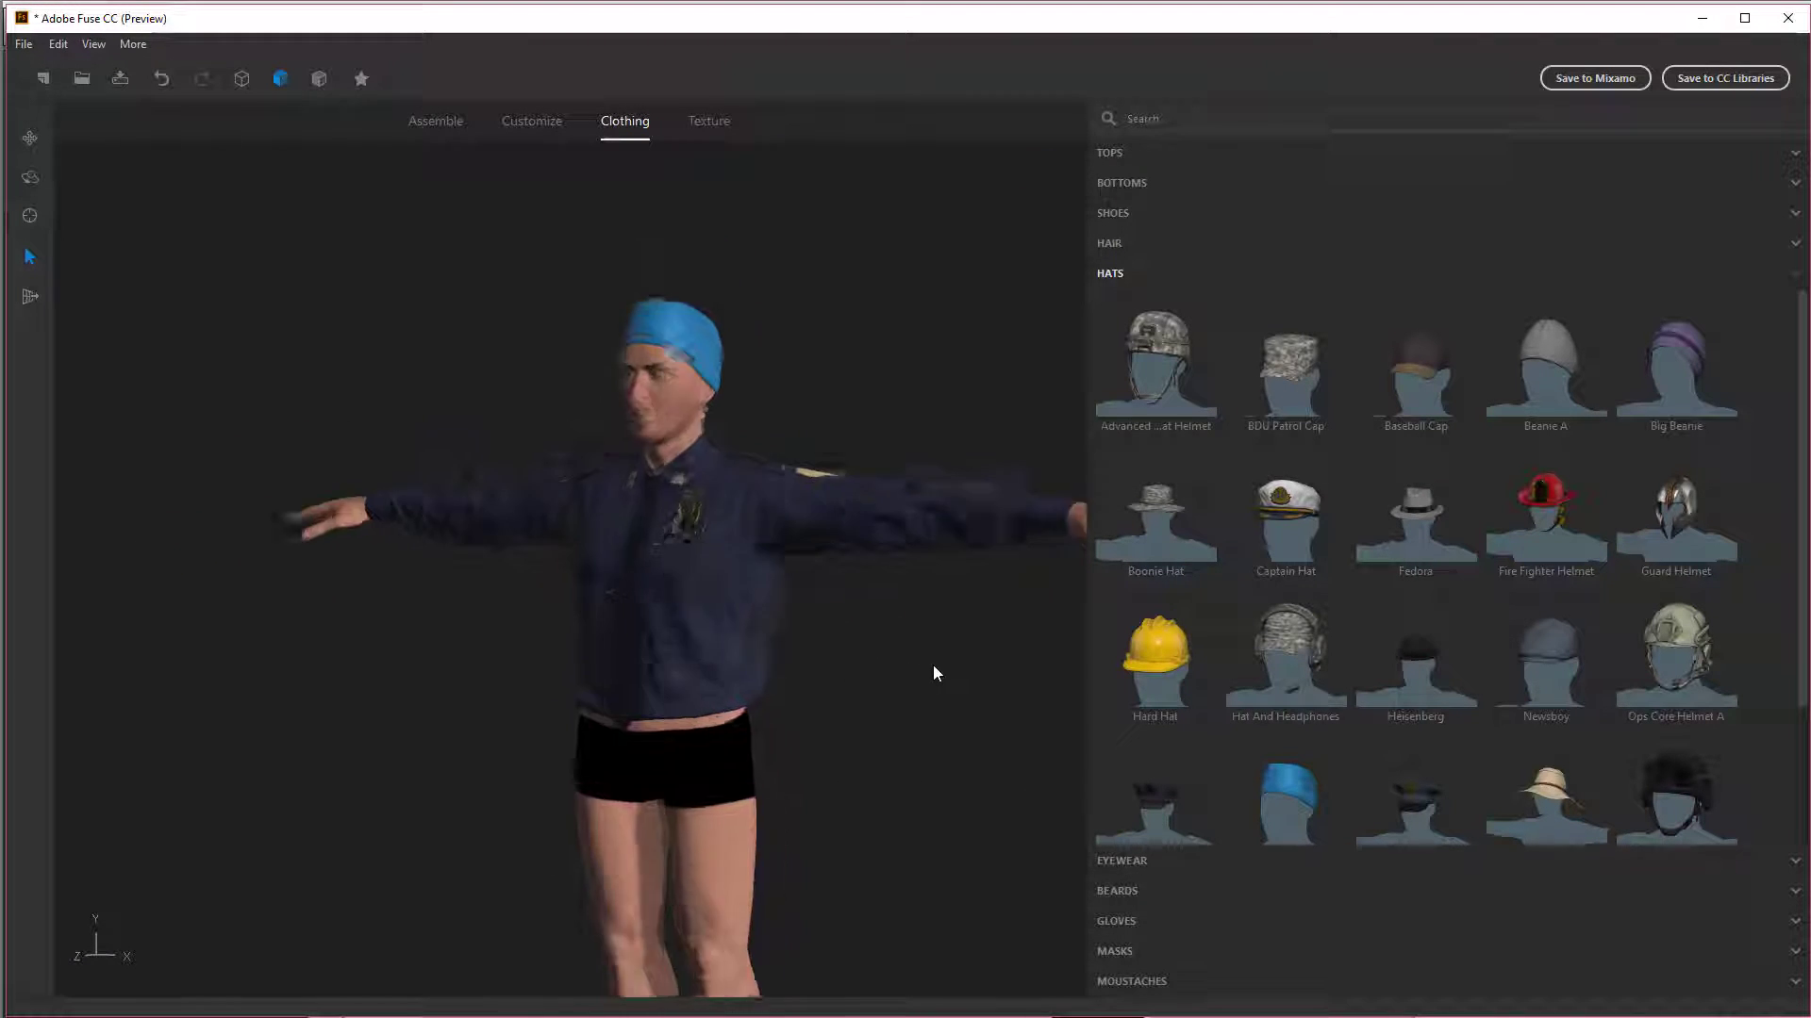
pyautogui.moveTo(940, 591); pyautogui.dragTo(889, 540, button='middle')
pyautogui.scroll(3, 887, 552)
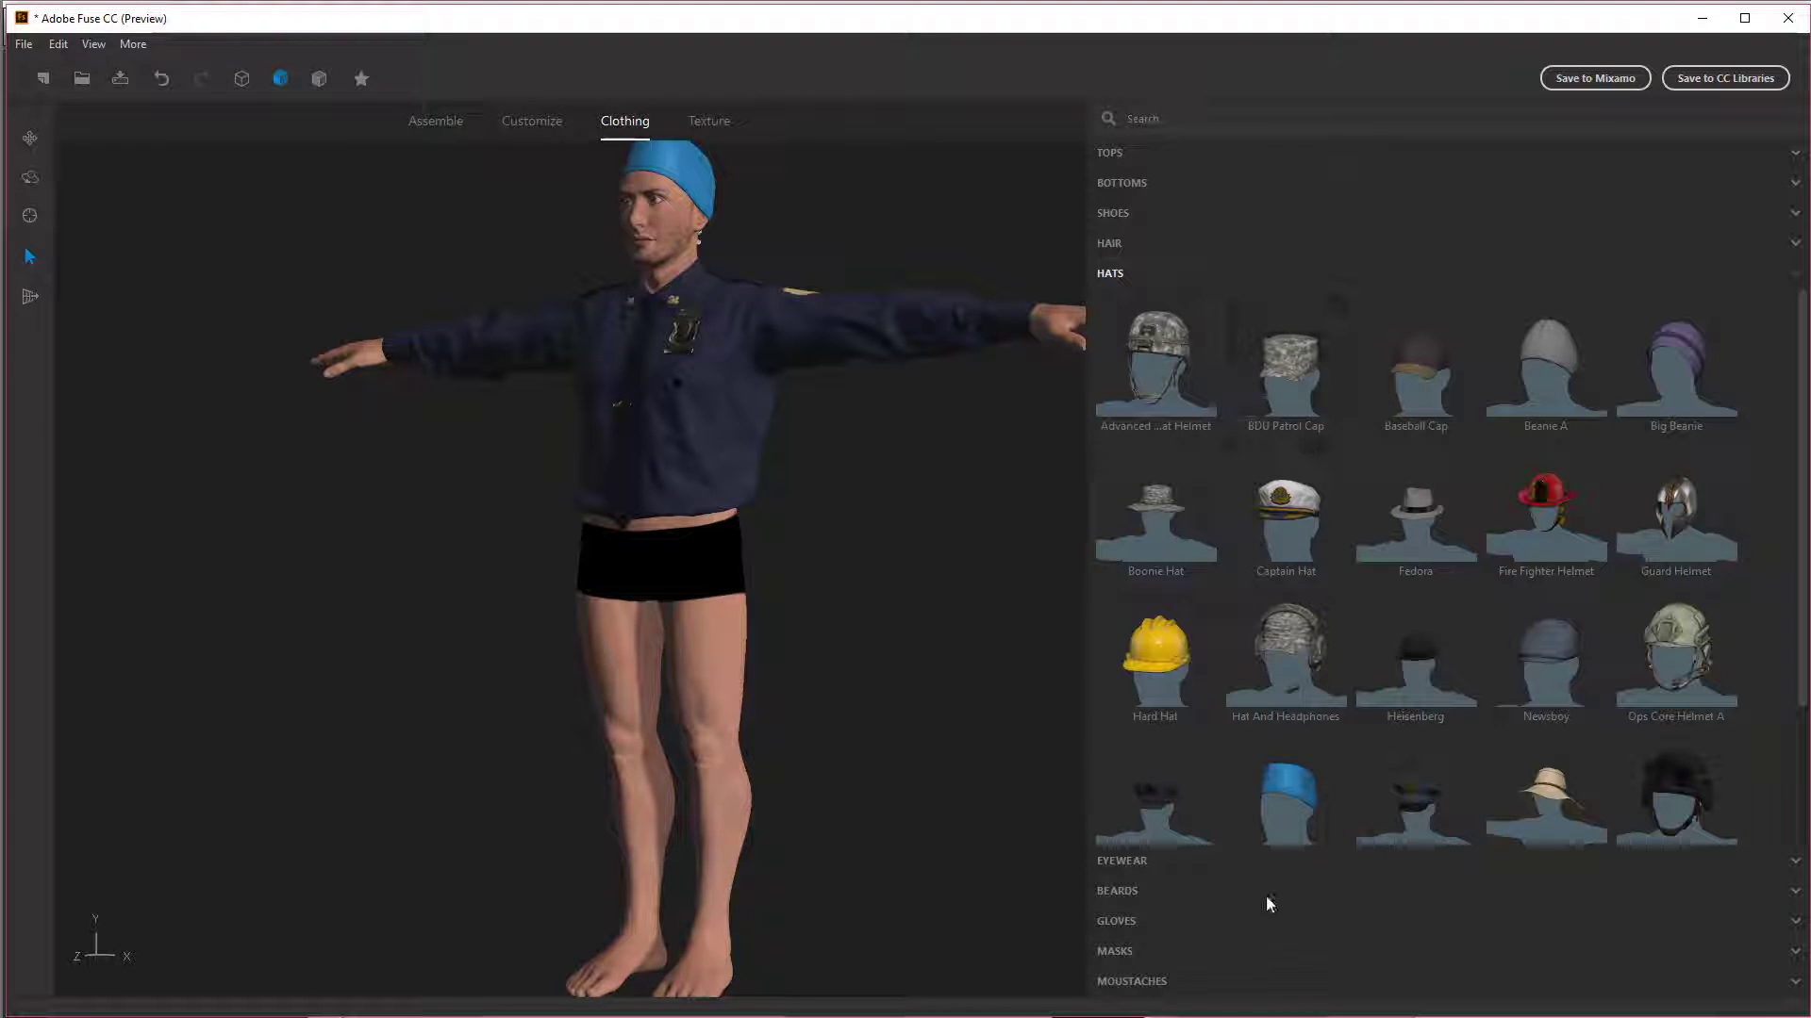
pyautogui.click(1129, 181)
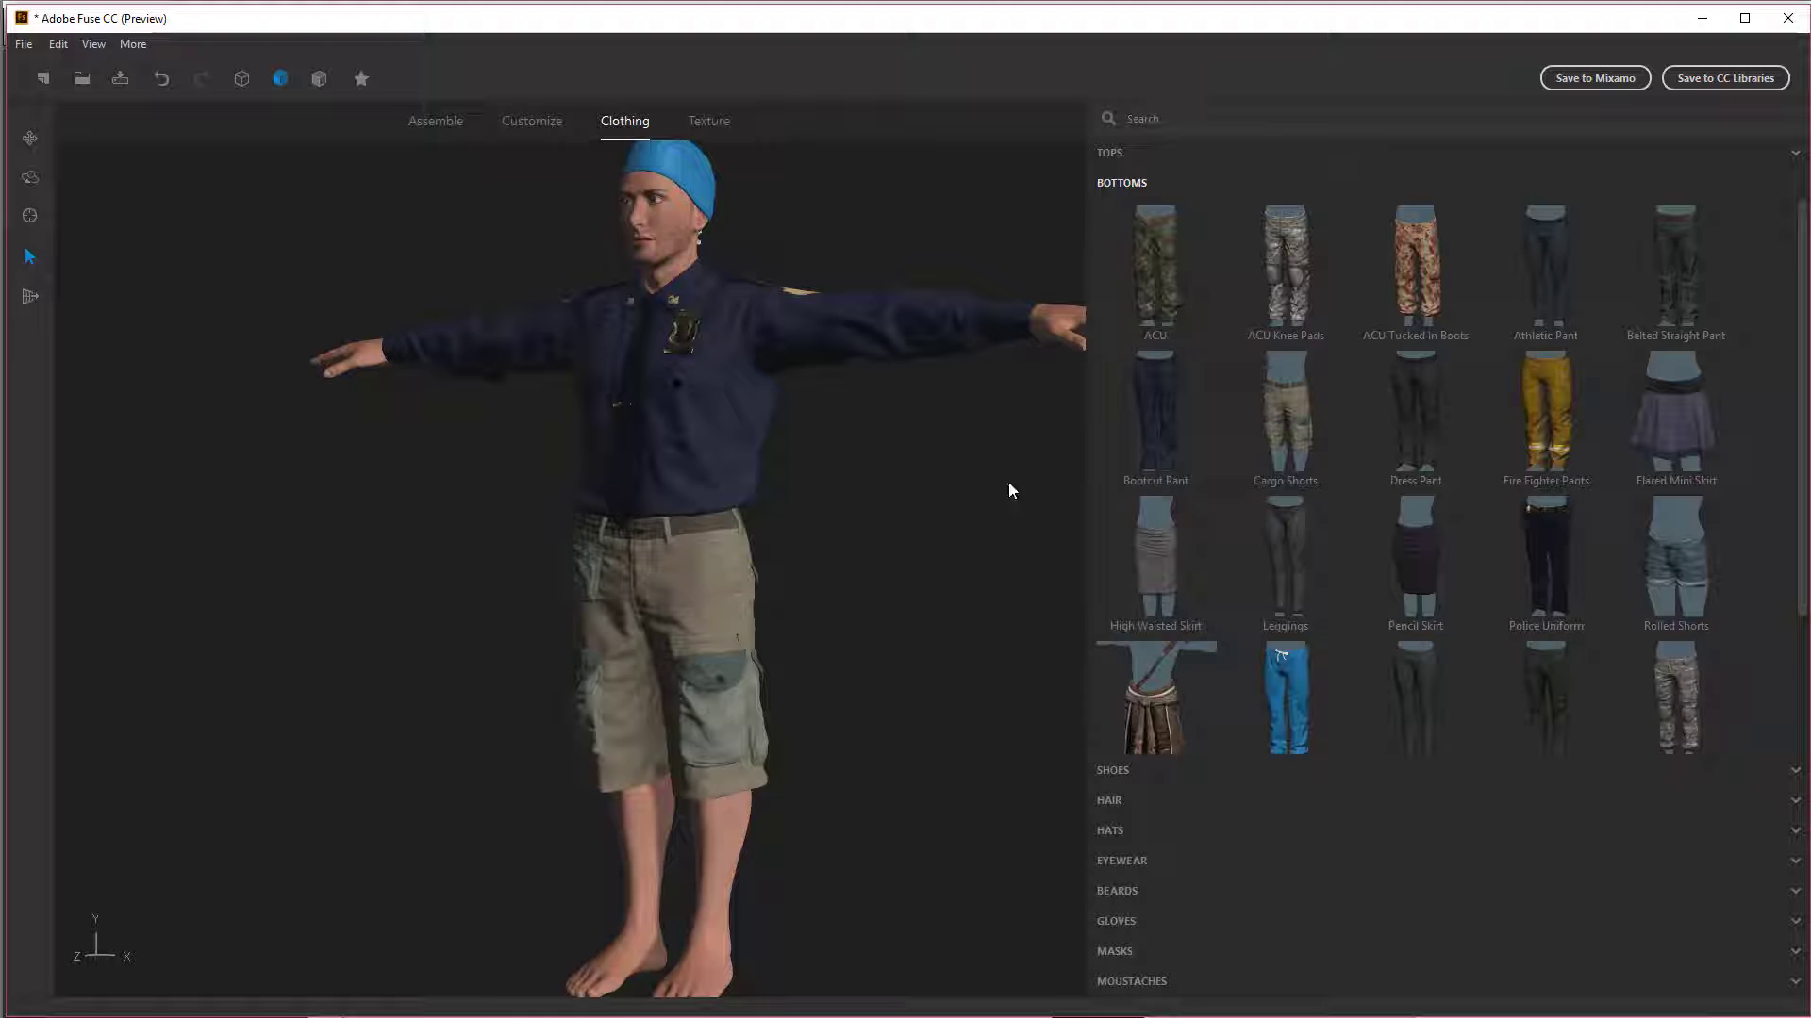
# Step: Add tan lace-up boots and Goggles A, then check the outfit from the front
pyautogui.click(1139, 770)
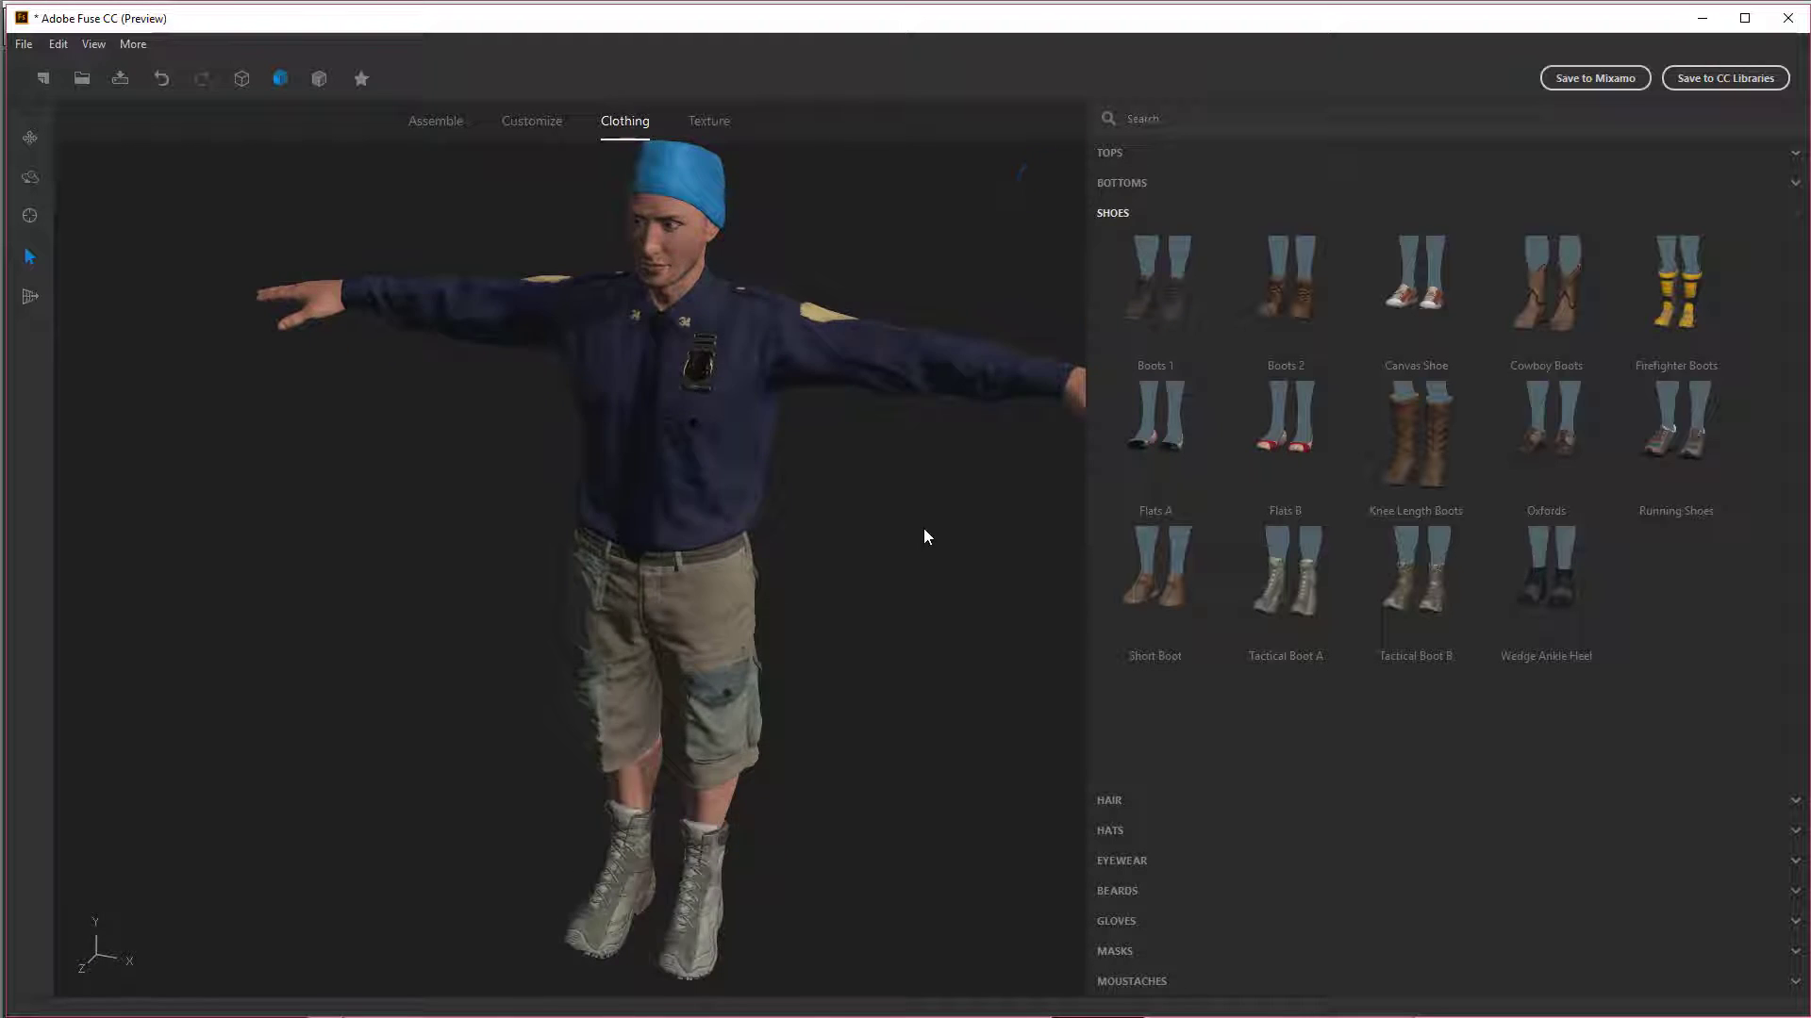
pyautogui.moveTo(924, 529); pyautogui.dragTo(808, 455, button='middle')
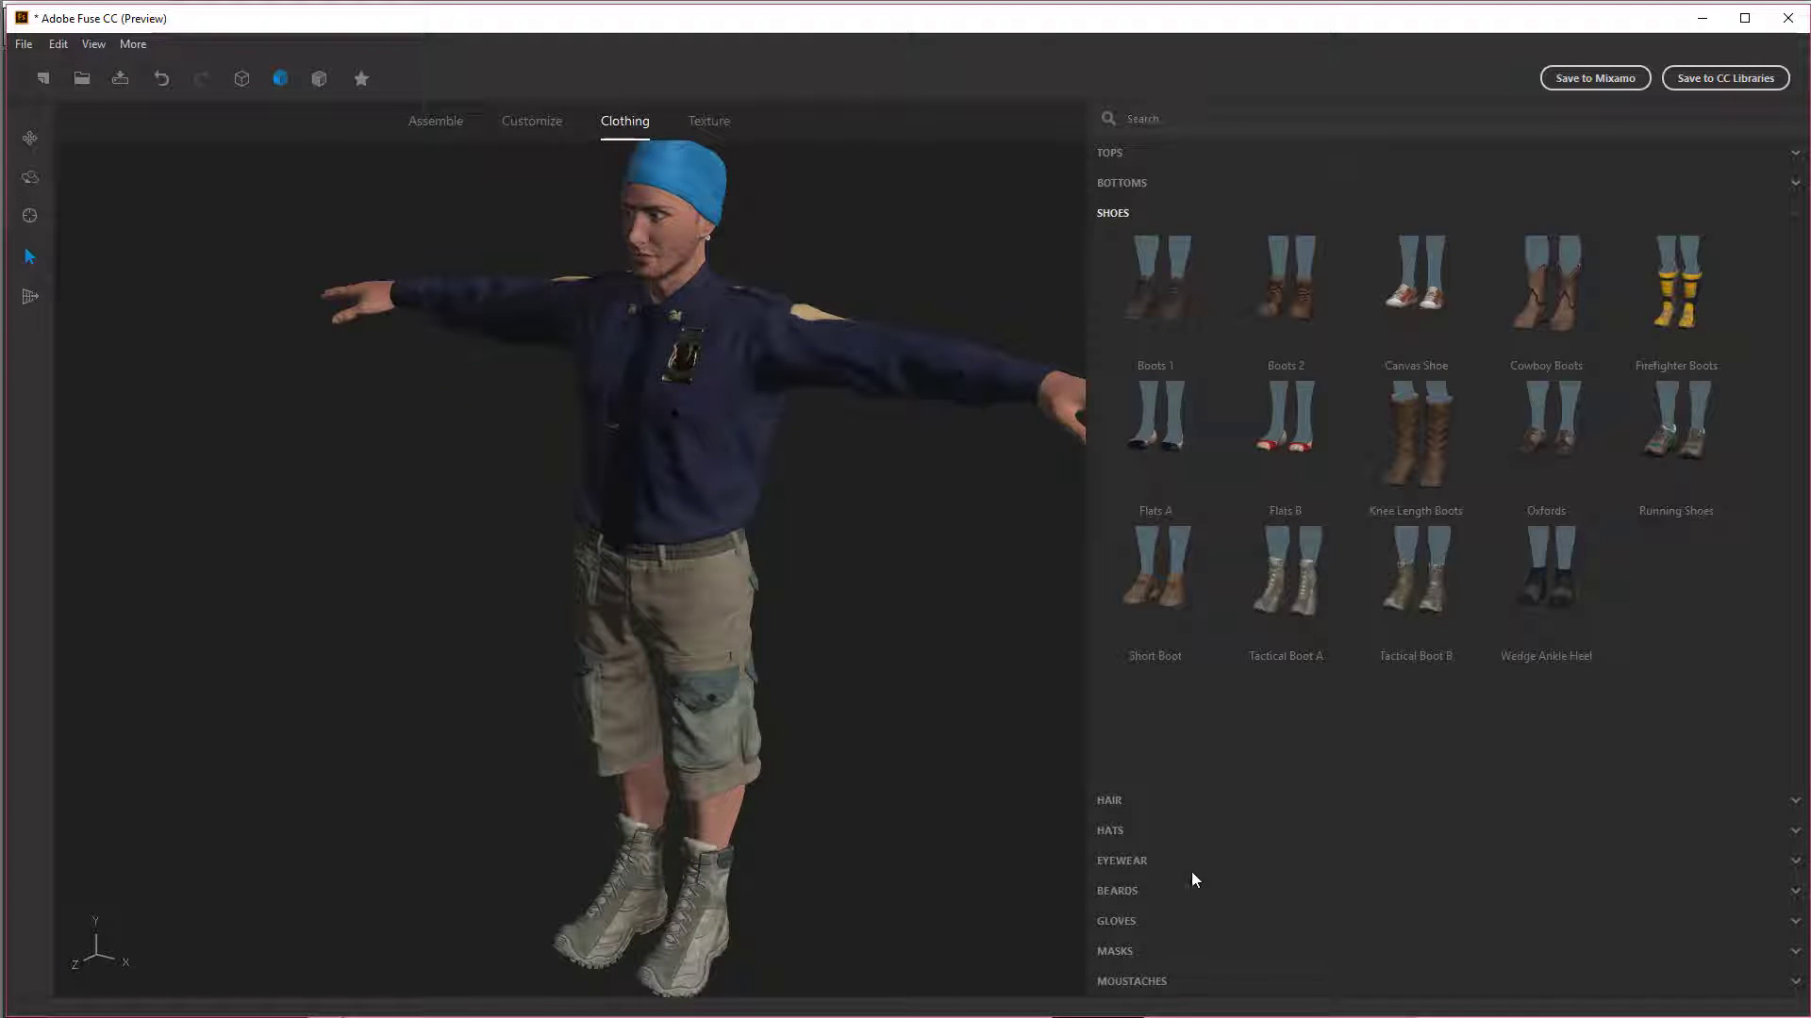
pyautogui.click(1140, 869)
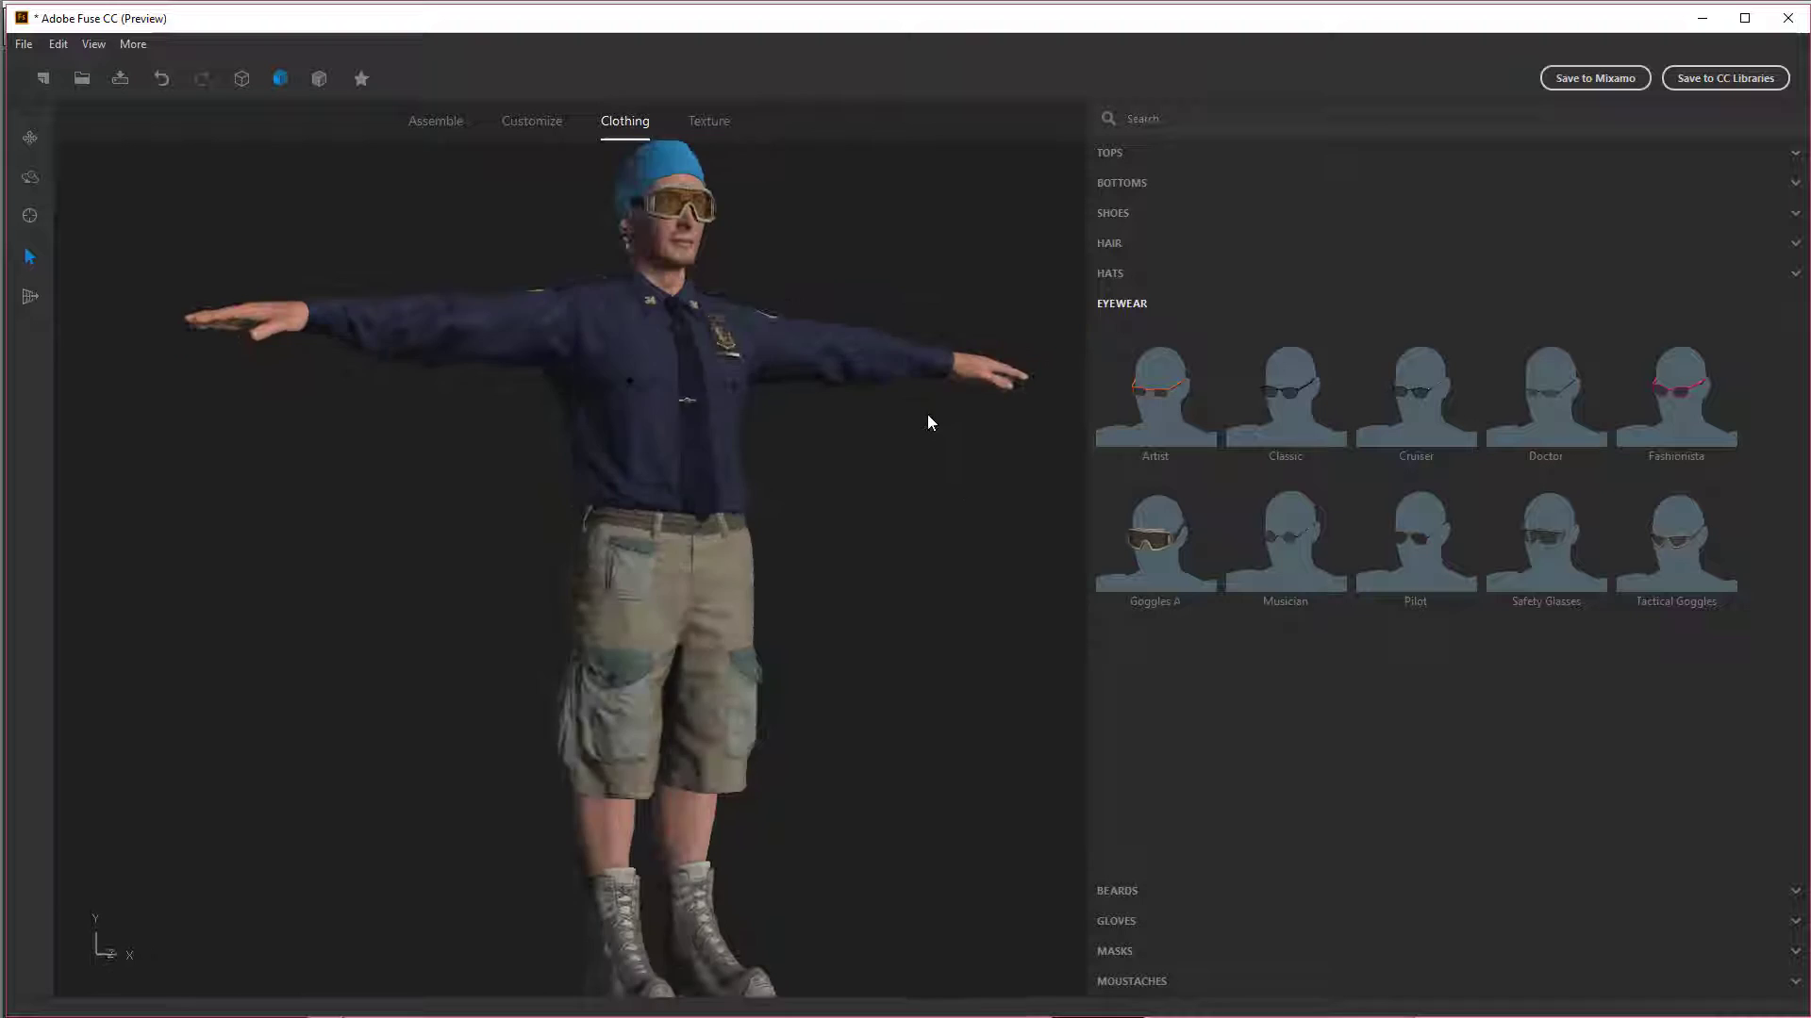
pyautogui.moveTo(928, 415); pyautogui.dragTo(887, 445, button='middle')
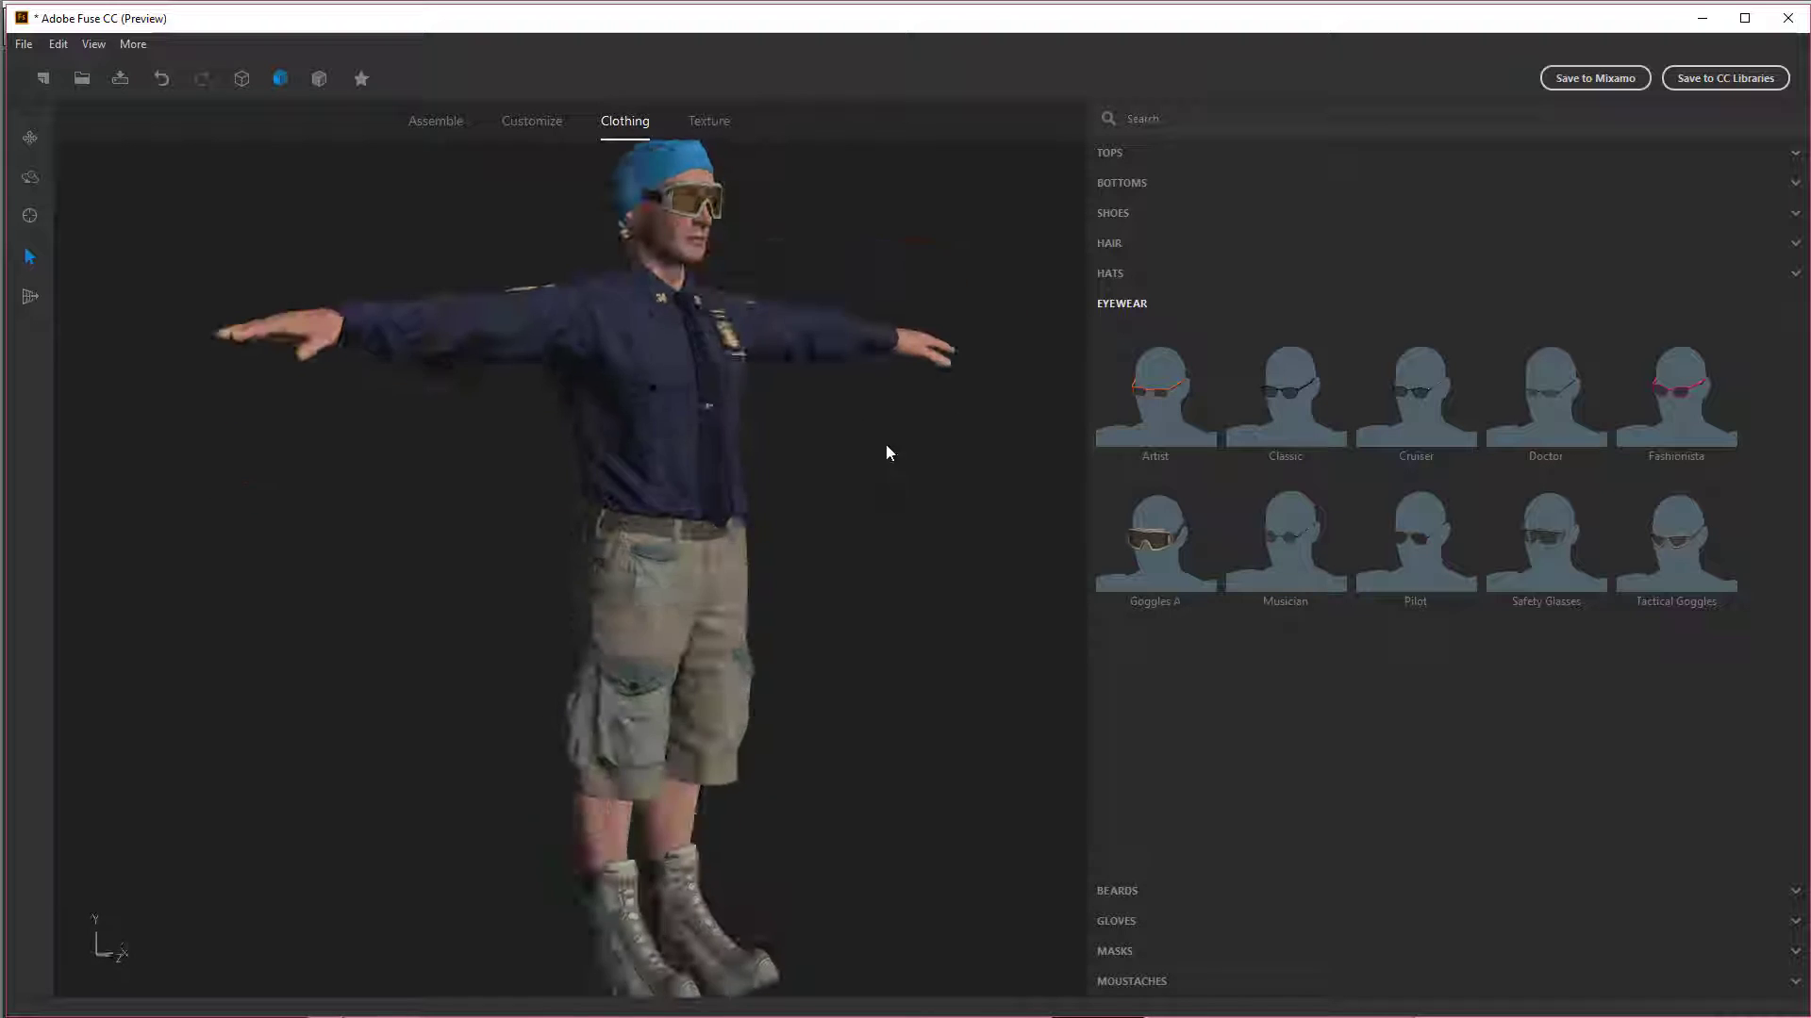
pyautogui.moveTo(885, 445); pyautogui.dragTo(848, 516)
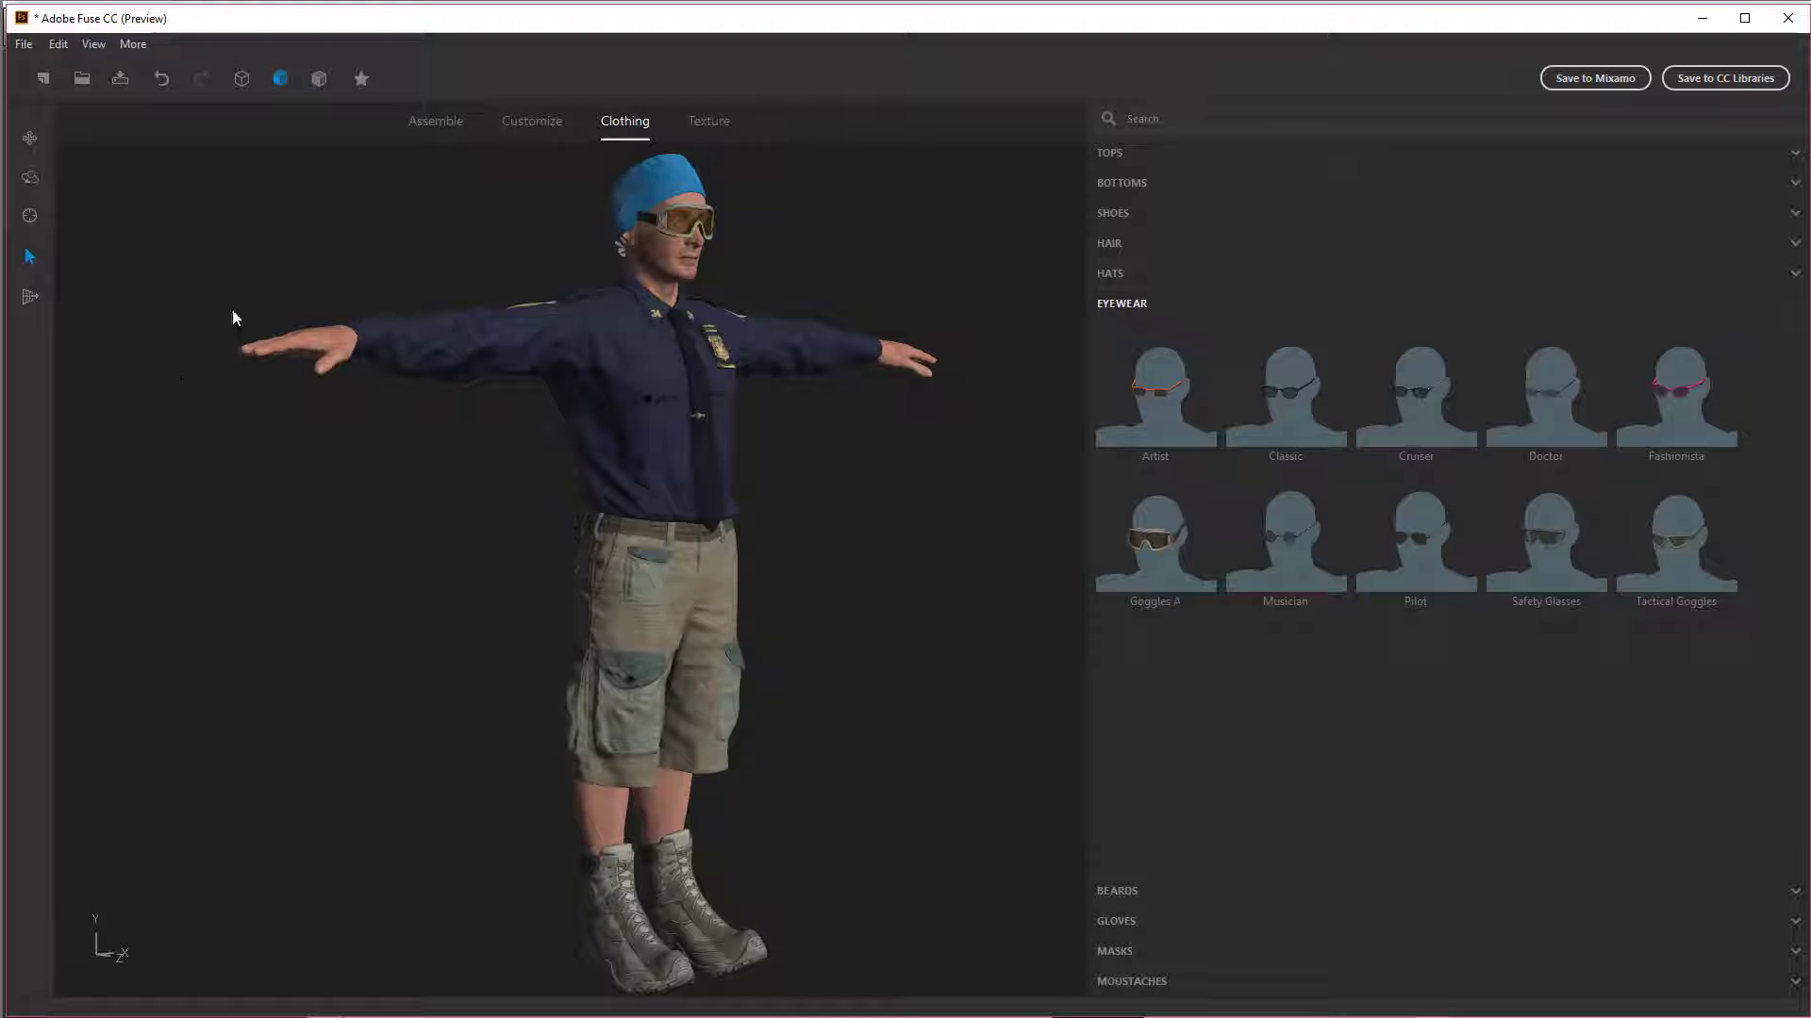
# Step: Save the character with Save As under the name Dude (Dude.fuse)
pyautogui.click(24, 44)
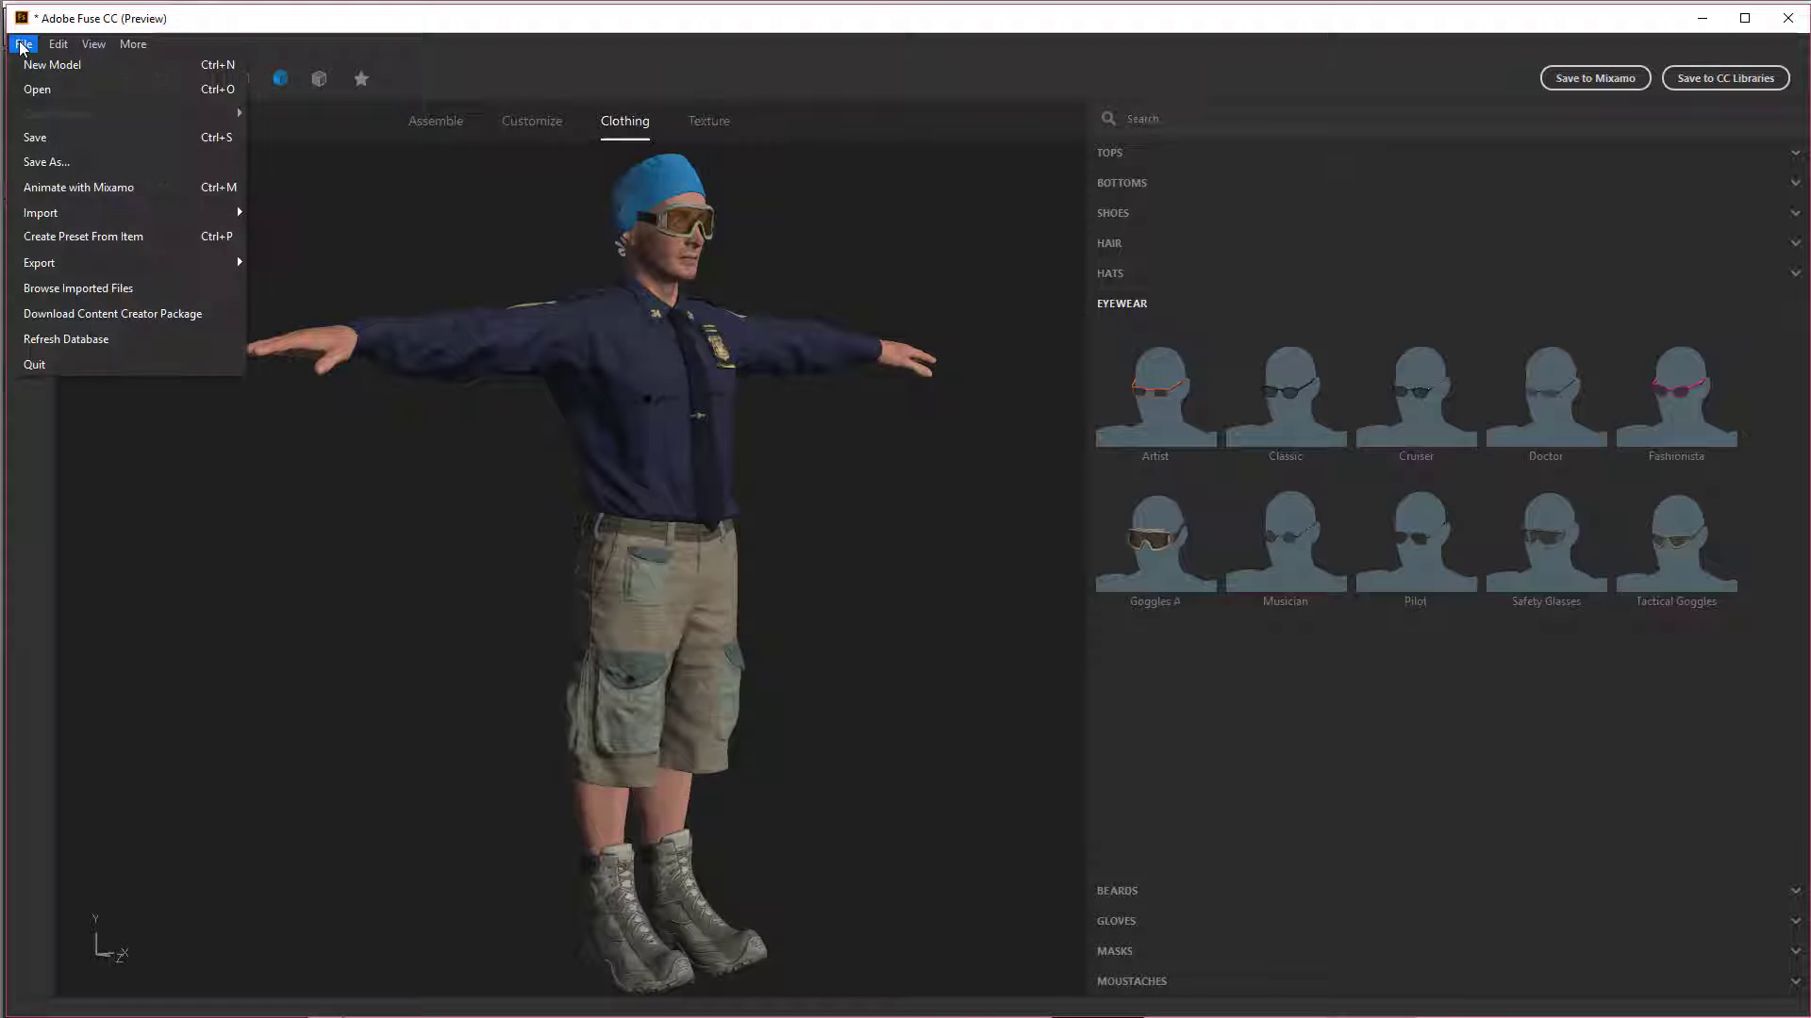
pyautogui.click(38, 162)
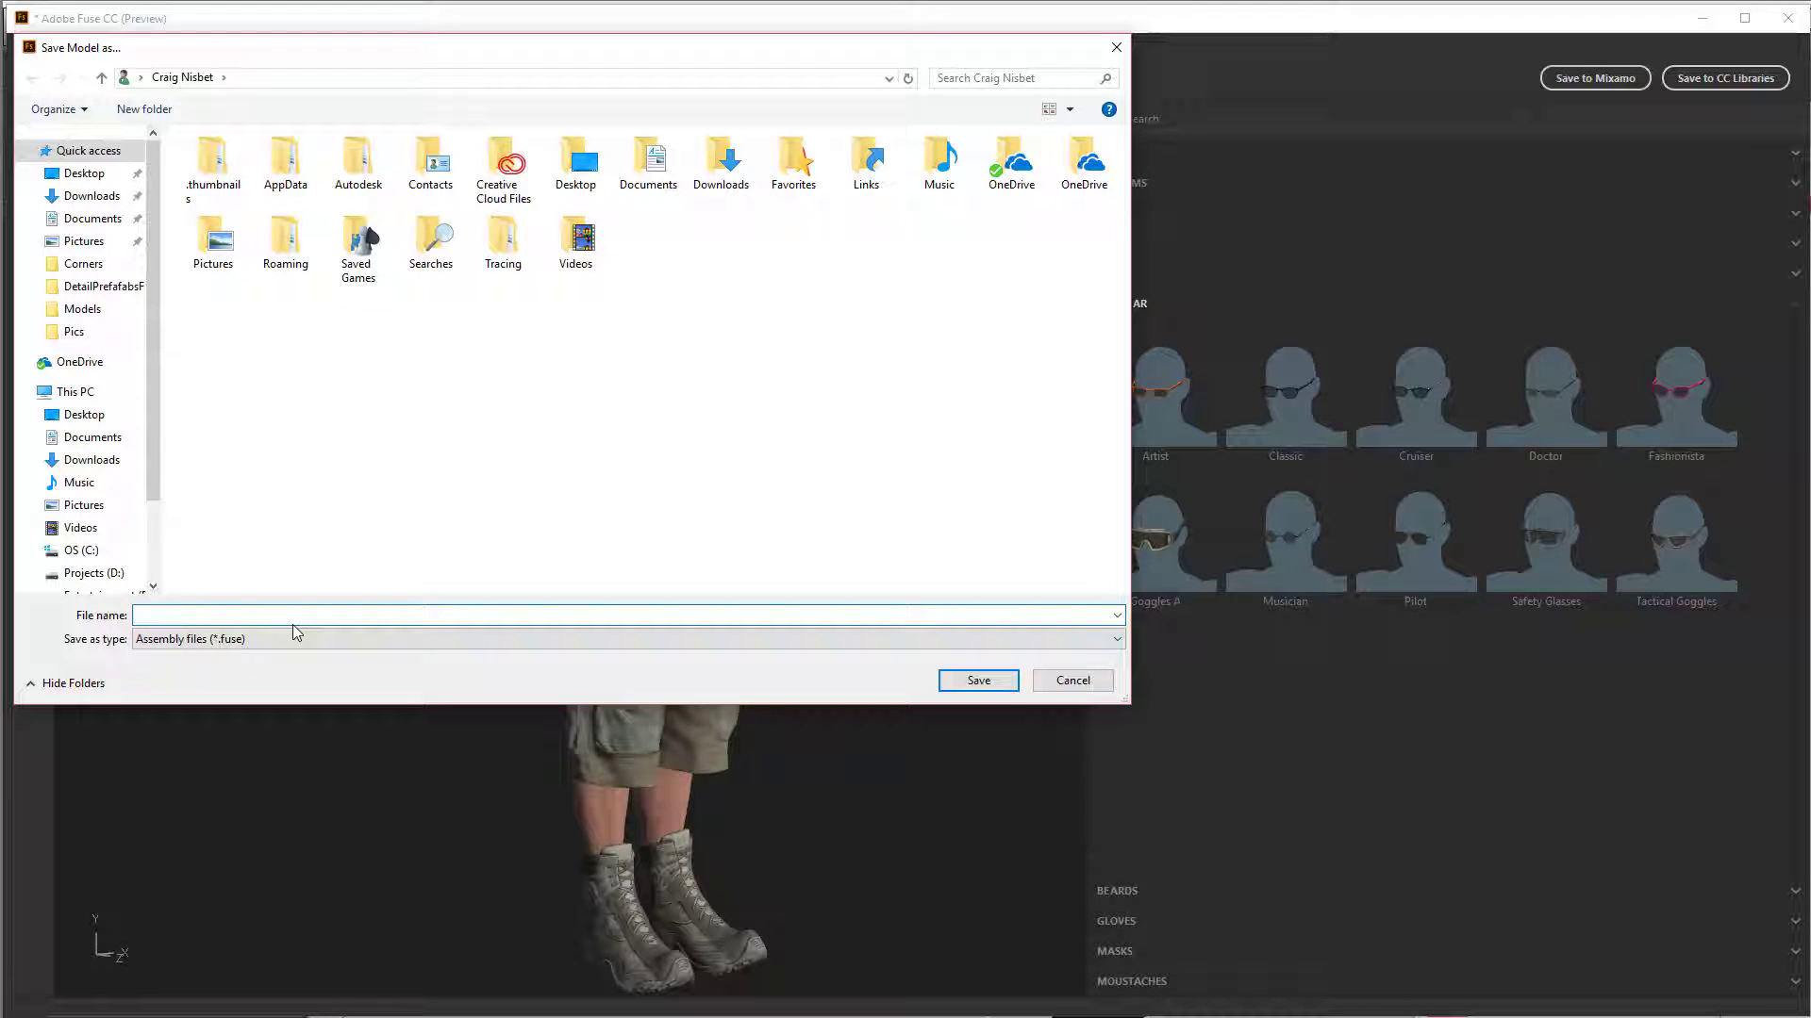
pyautogui.write('Dude')
pyautogui.press('Return')
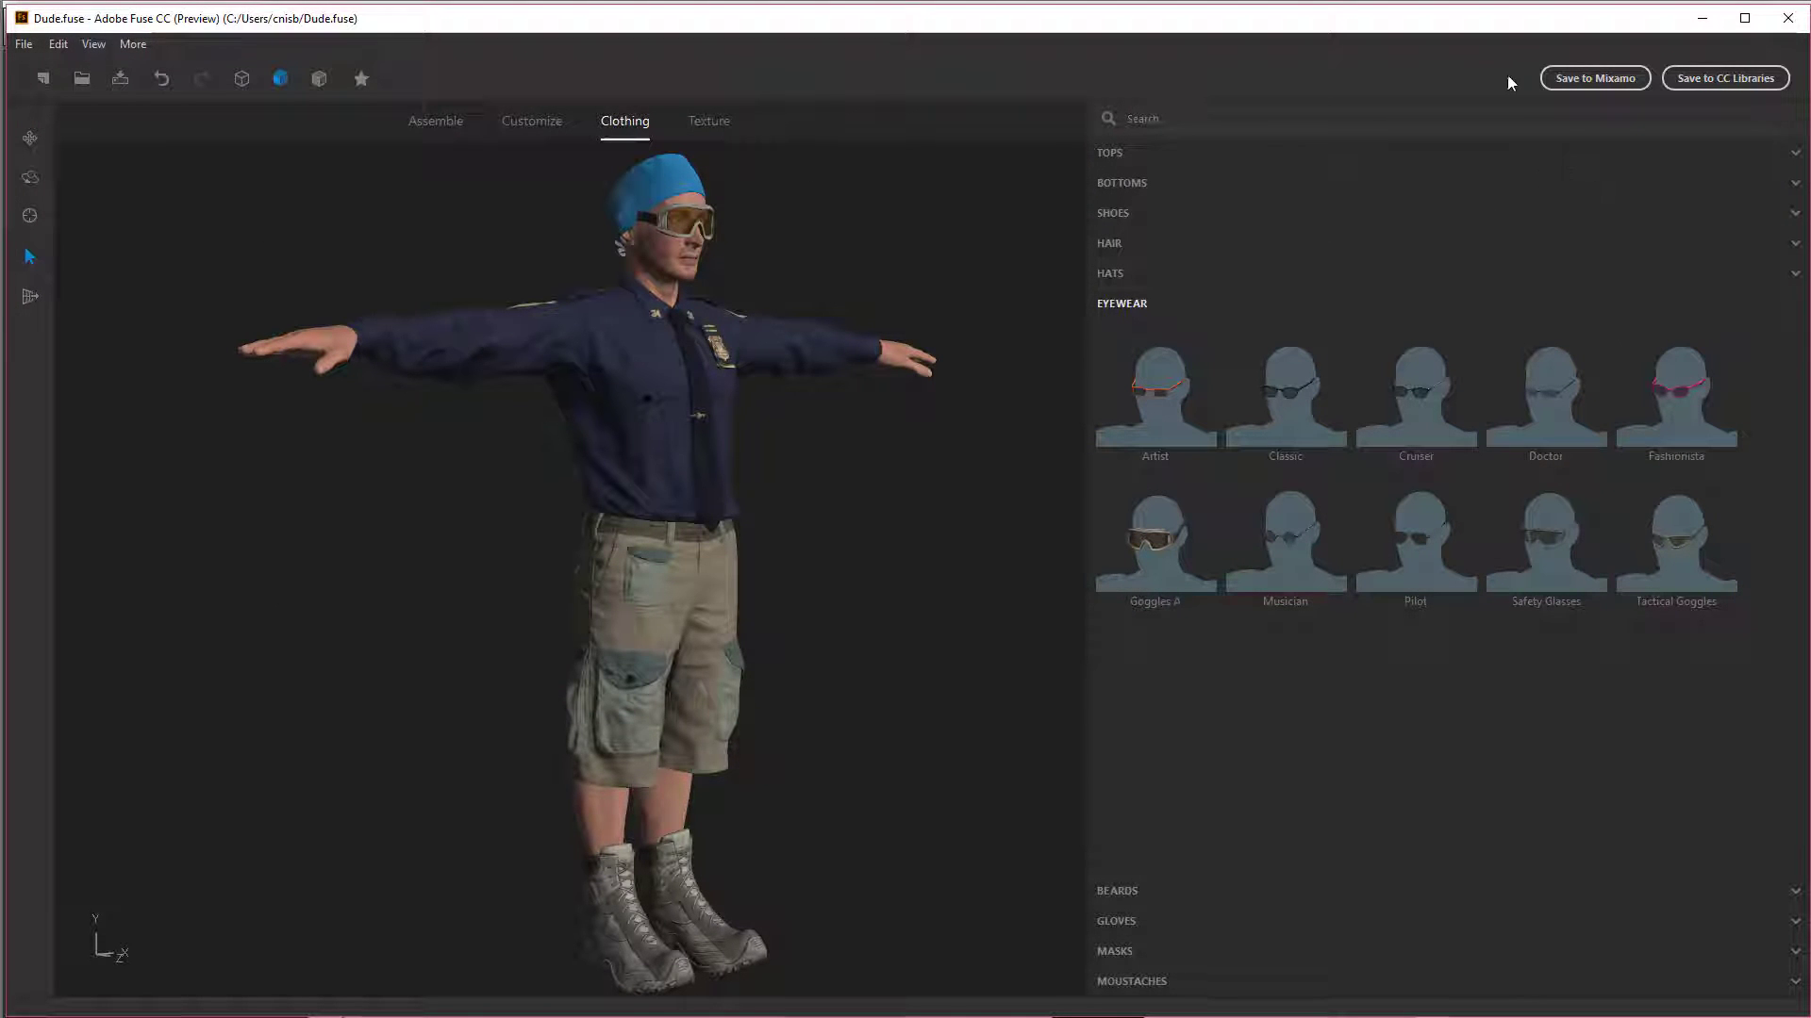
# Step: Upload the character to Mixamo under the name Dude
pyautogui.click(1599, 85)
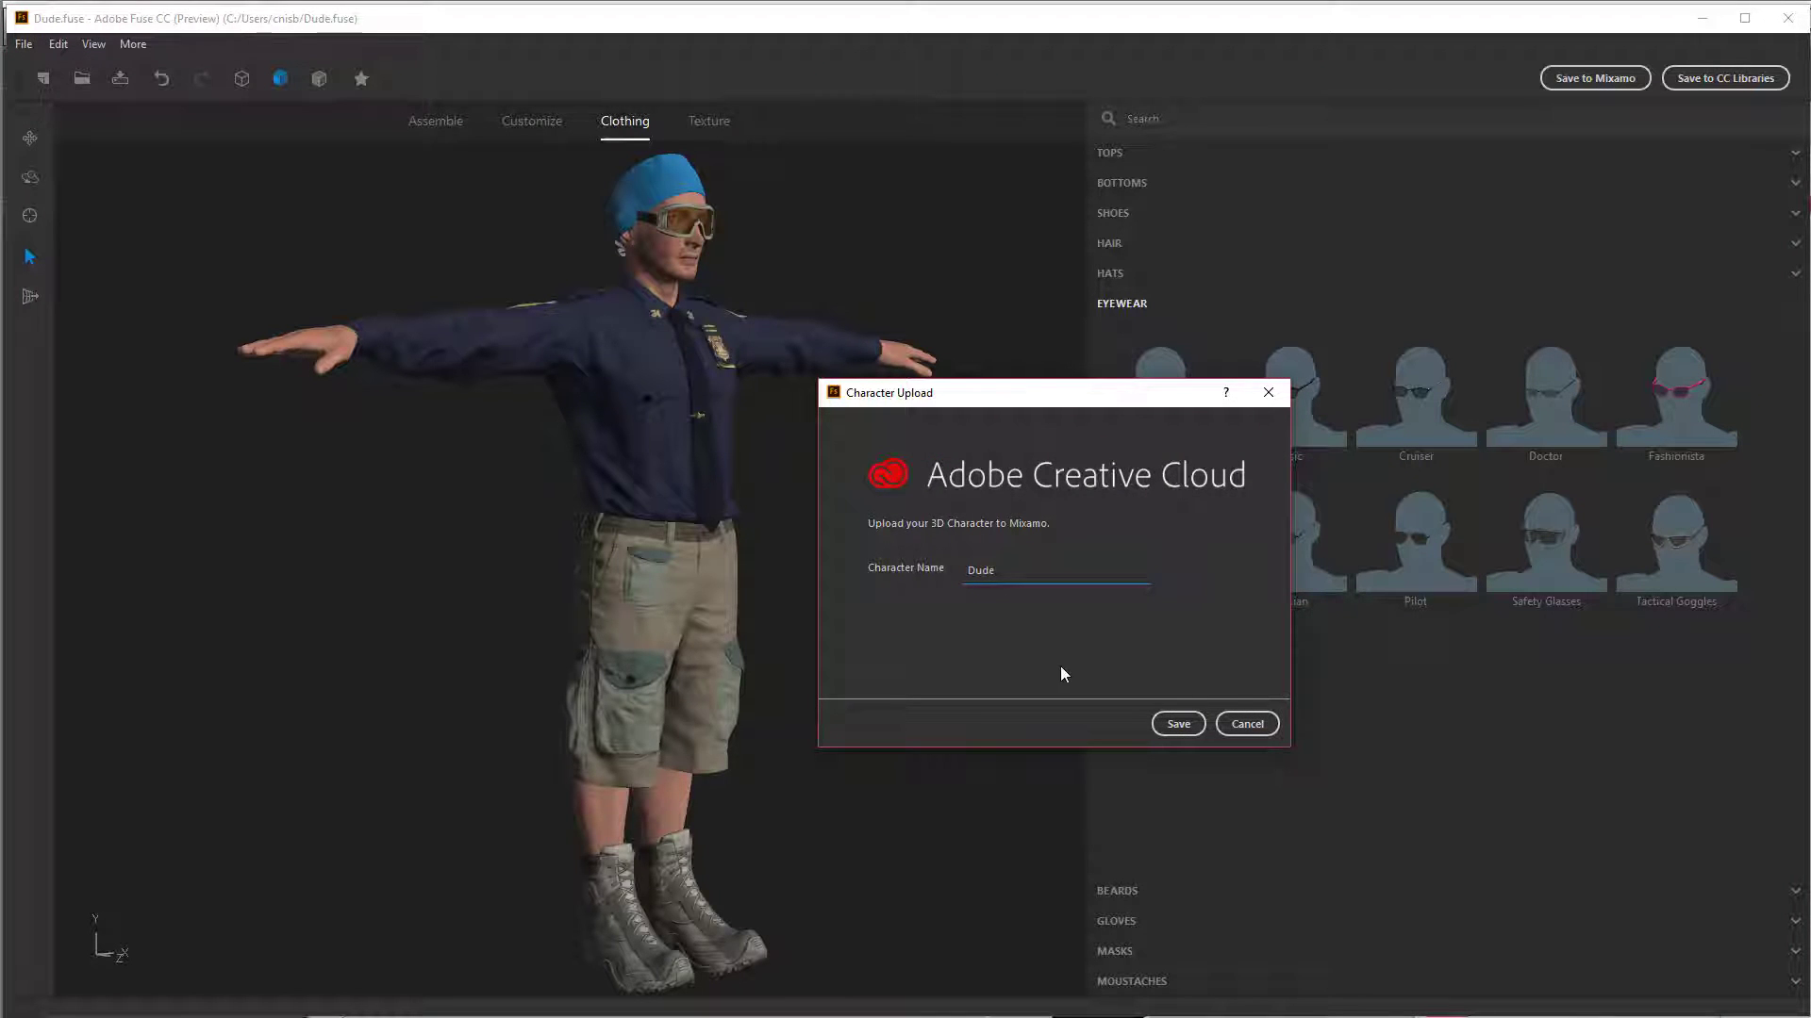
pyautogui.click(1177, 723)
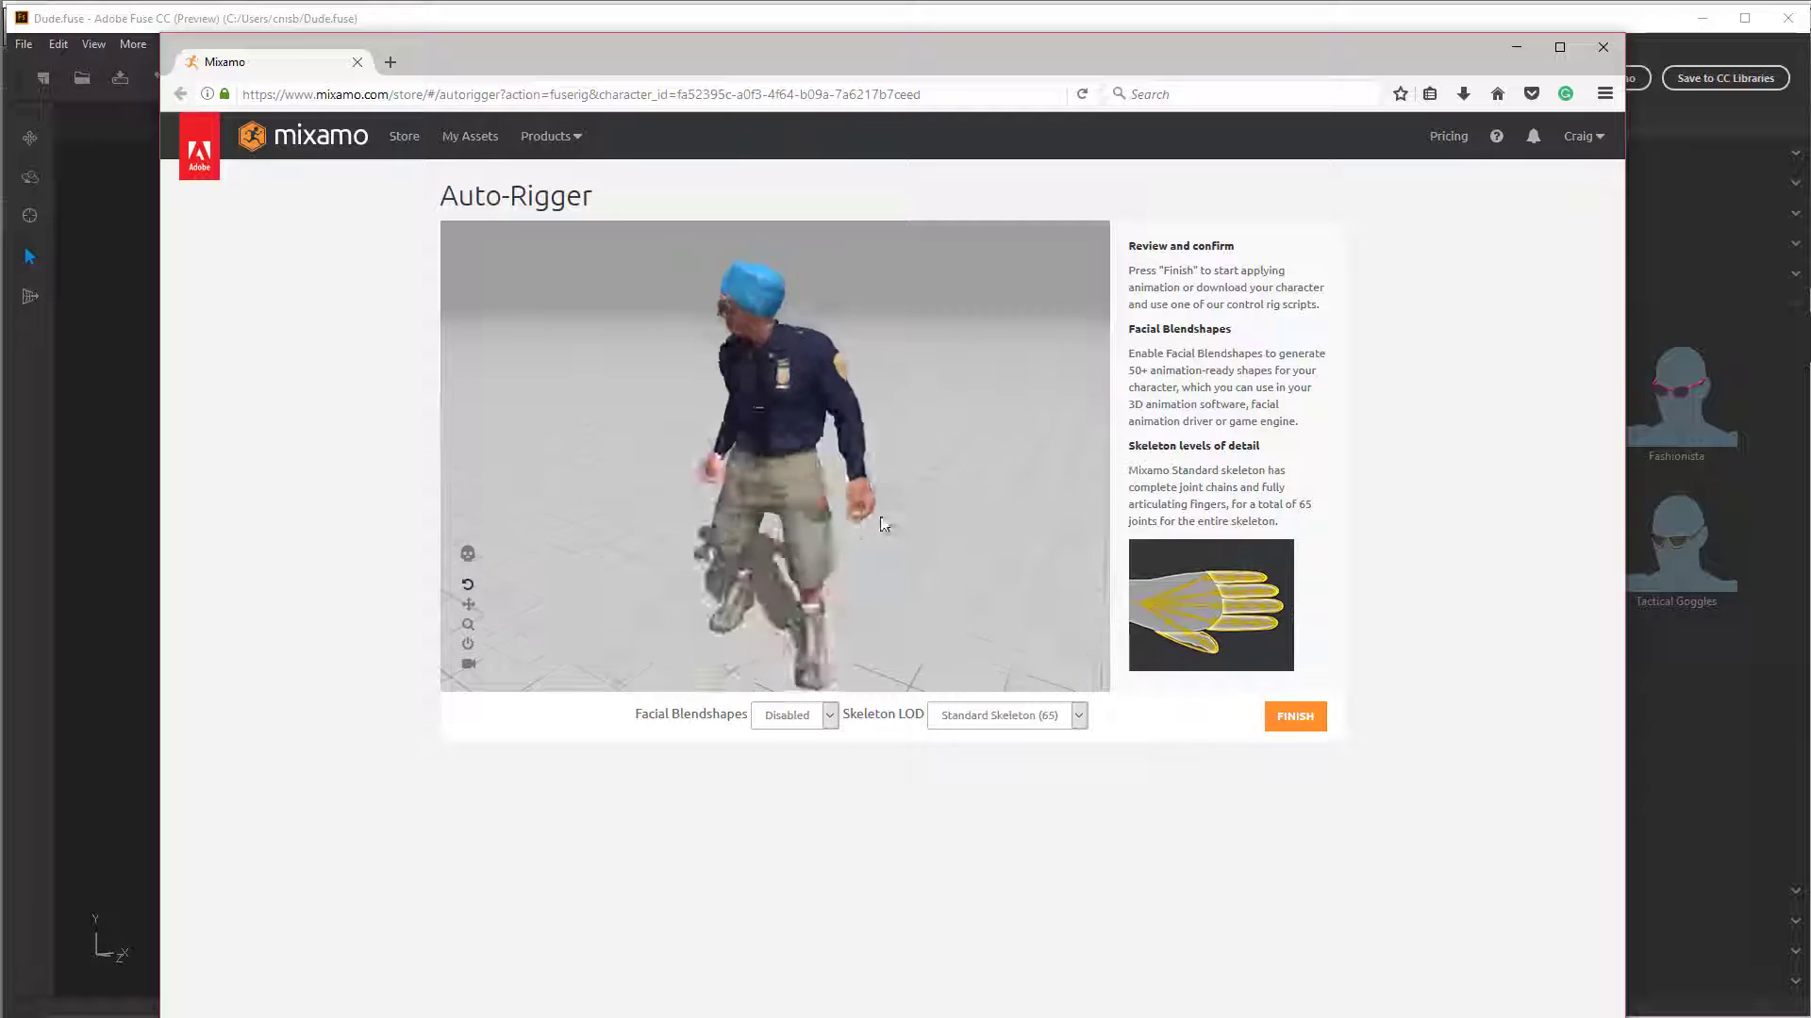
# Step: Finish auto-rigging, then download Dude from My Assets as an FBX in T-Pose
pyautogui.click(1299, 716)
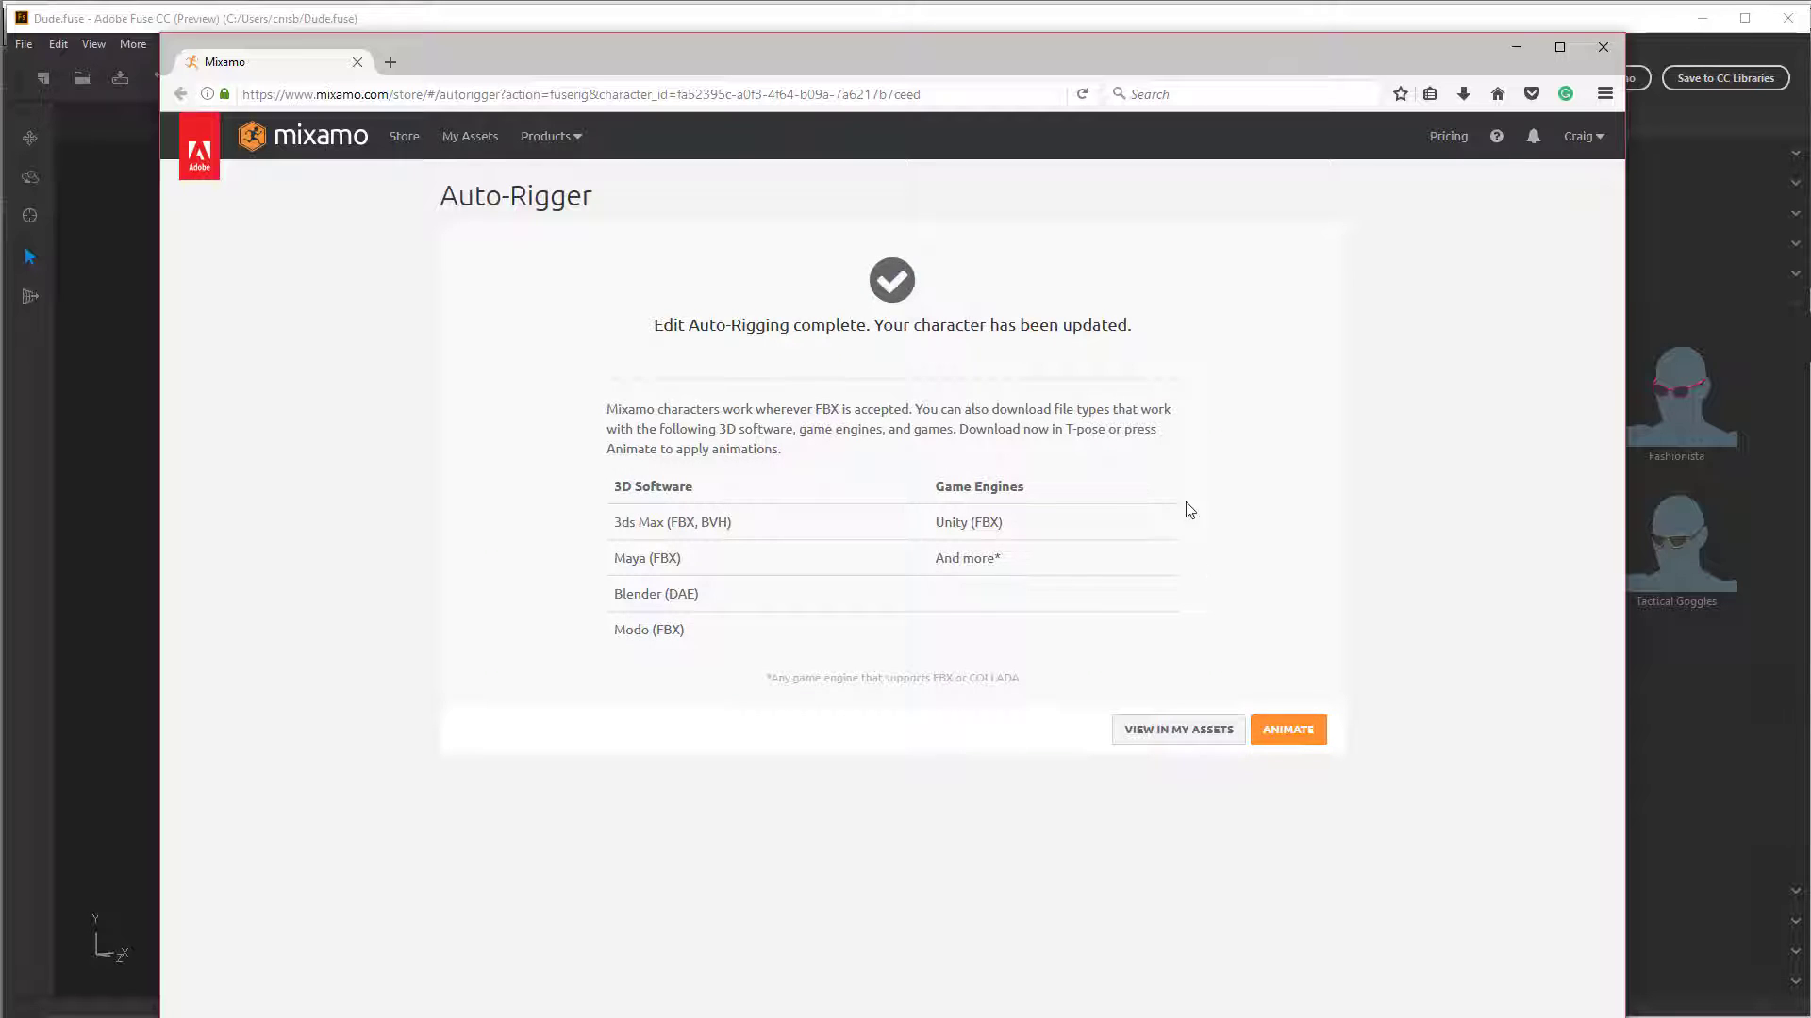
pyautogui.click(1165, 735)
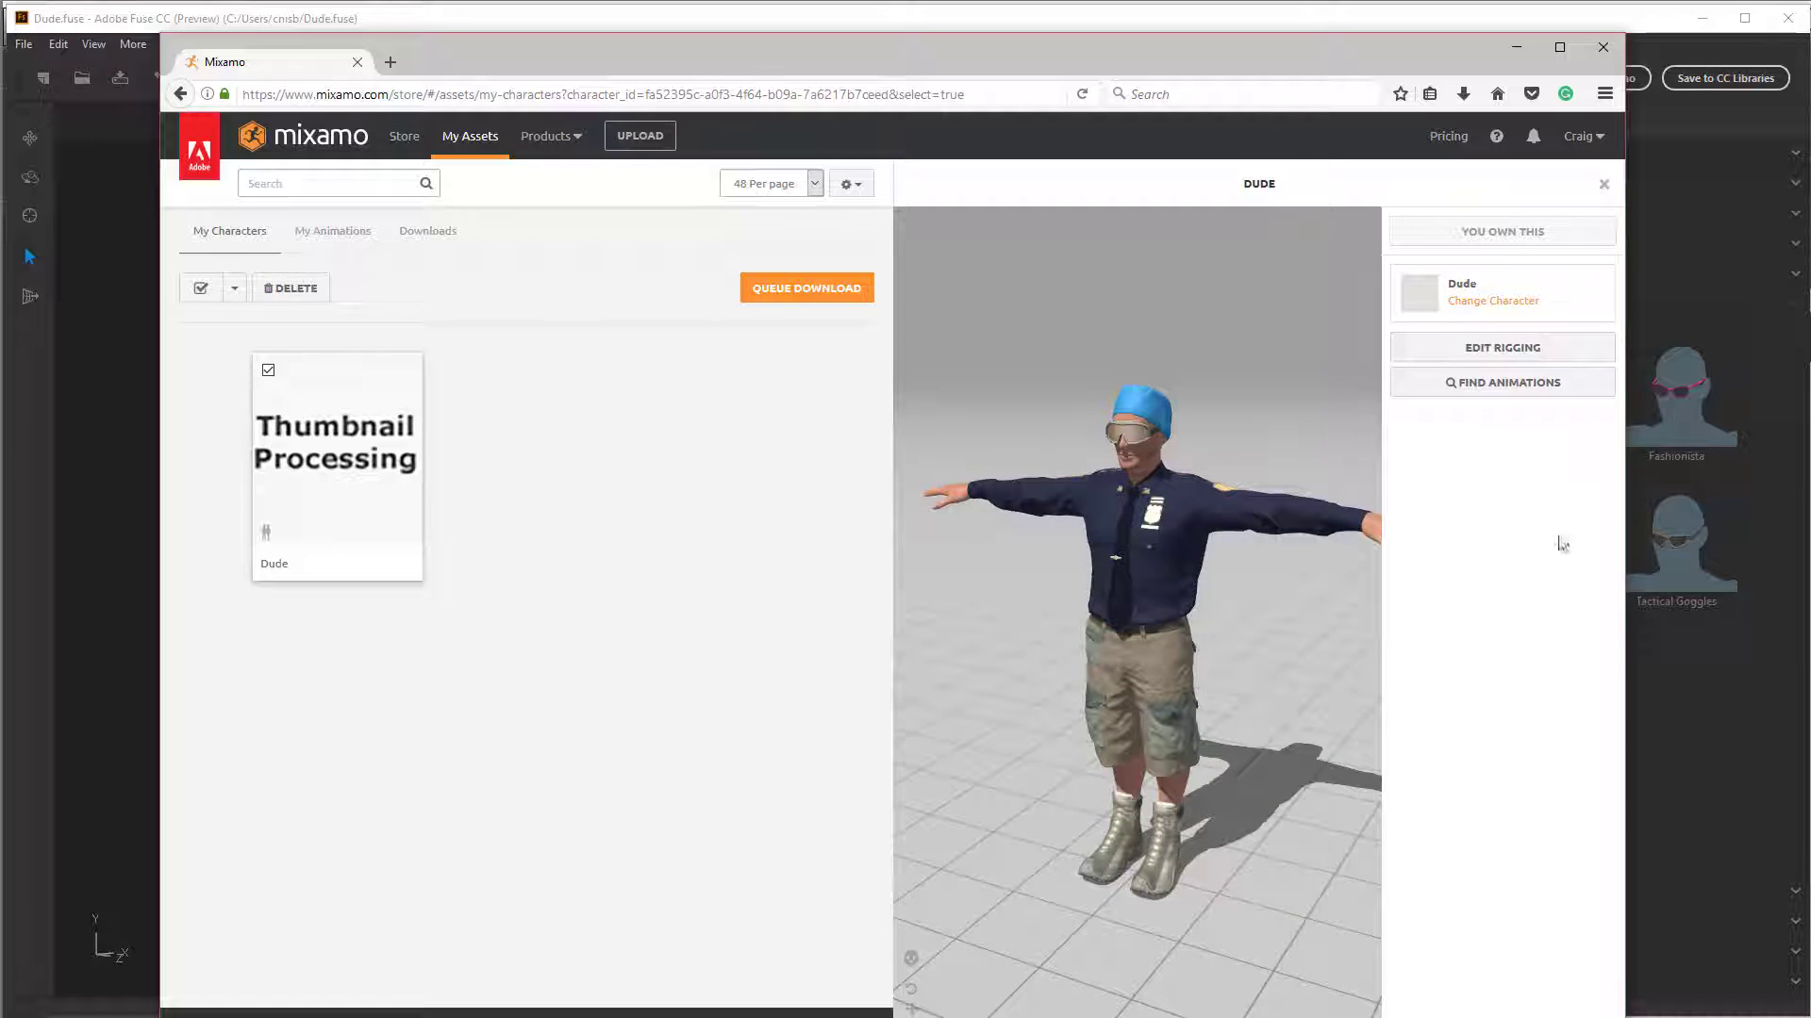
pyautogui.click(827, 292)
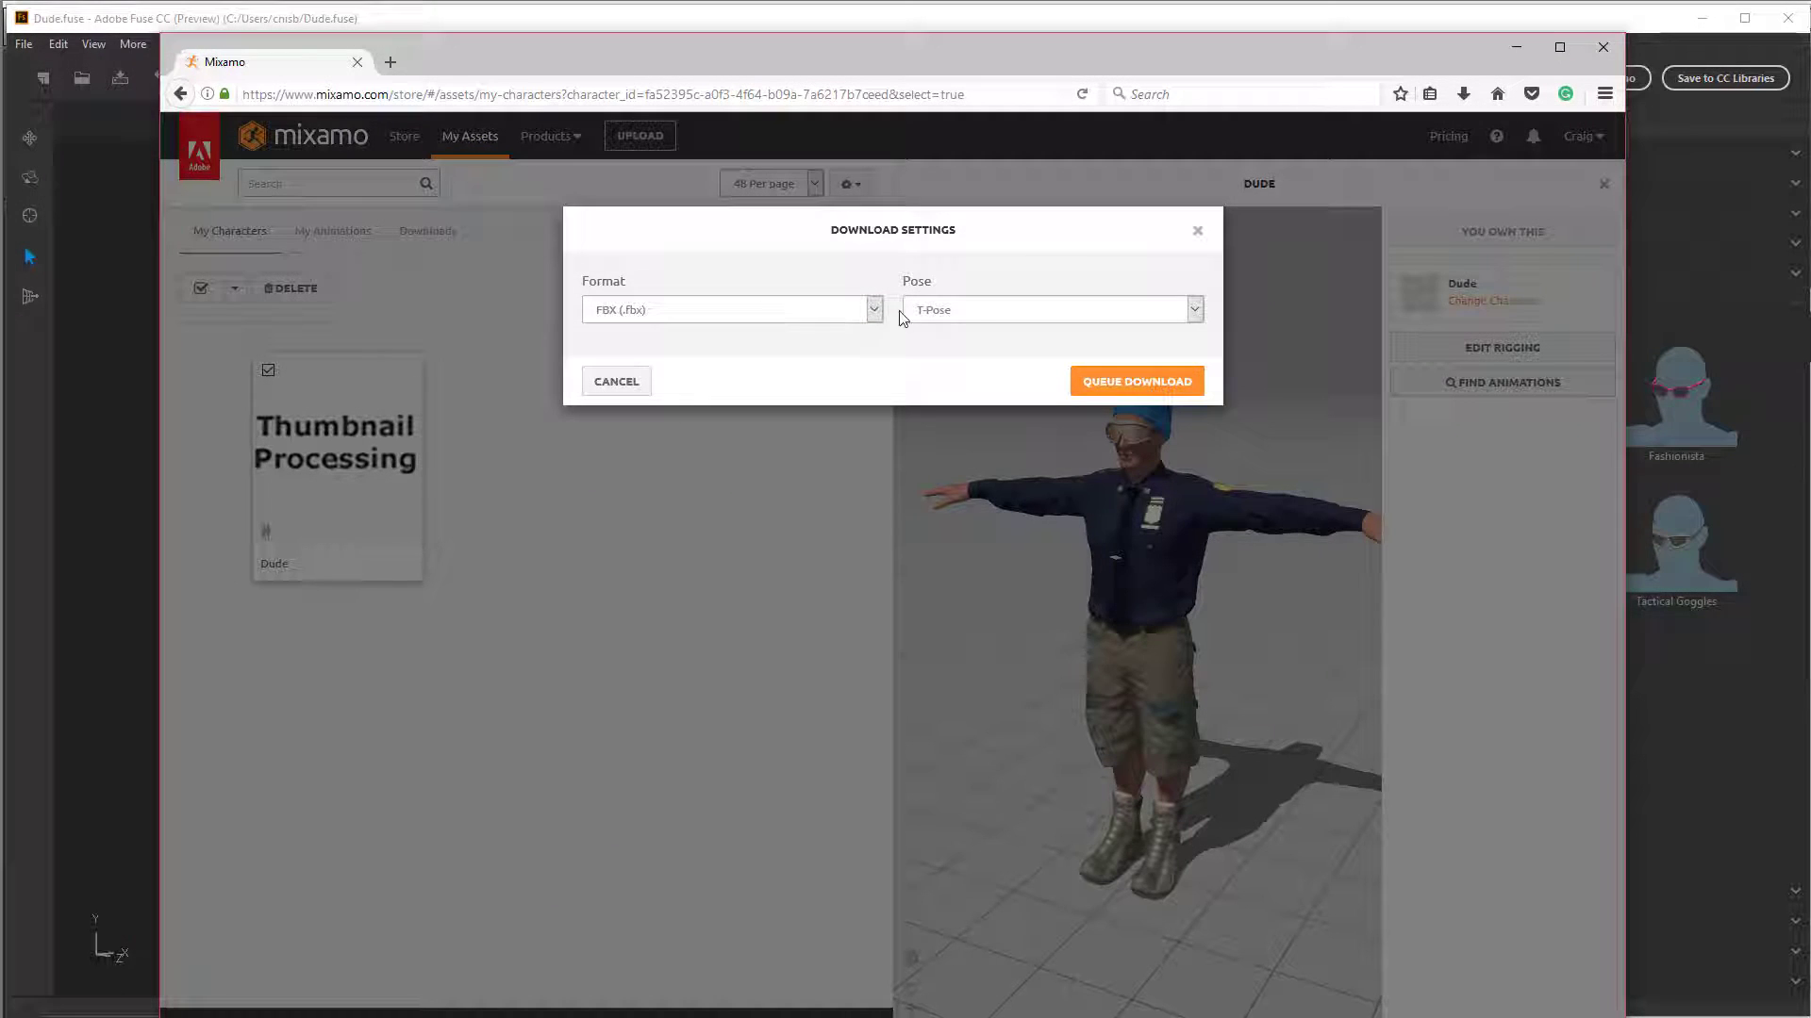
pyautogui.click(972, 312)
pyautogui.click(971, 315)
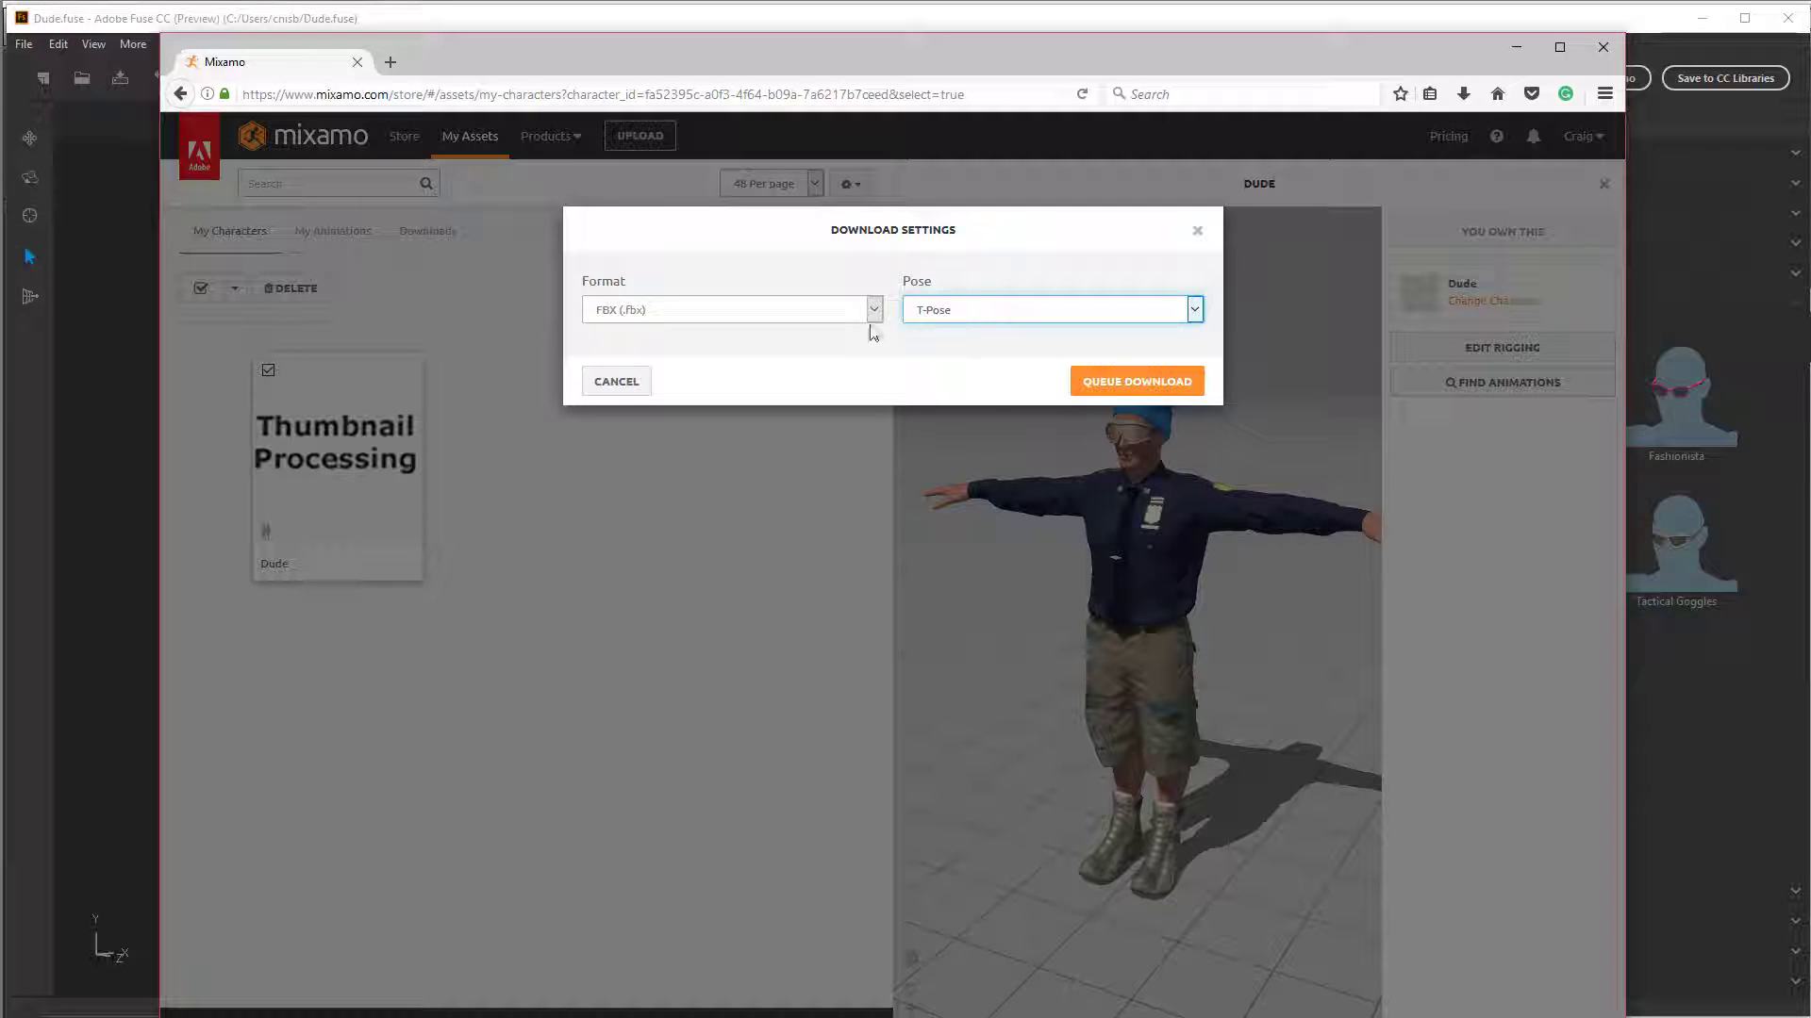
pyautogui.click(1087, 382)
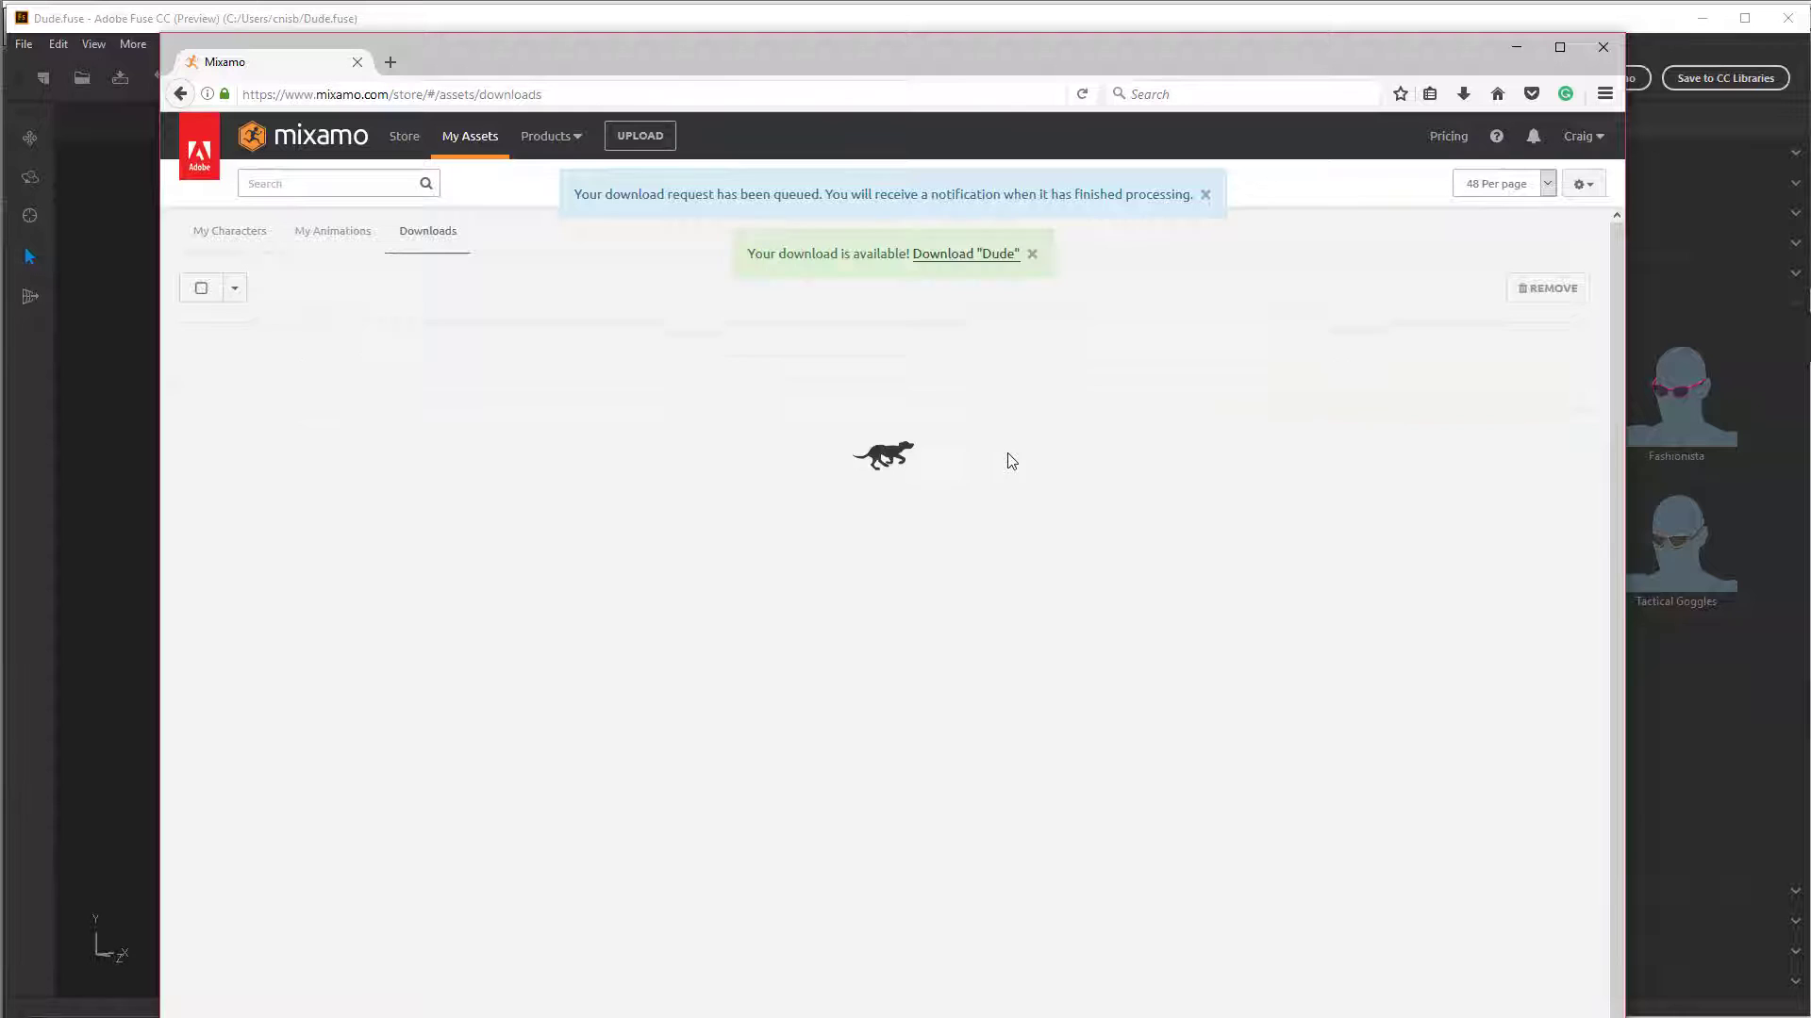
pyautogui.click(1298, 420)
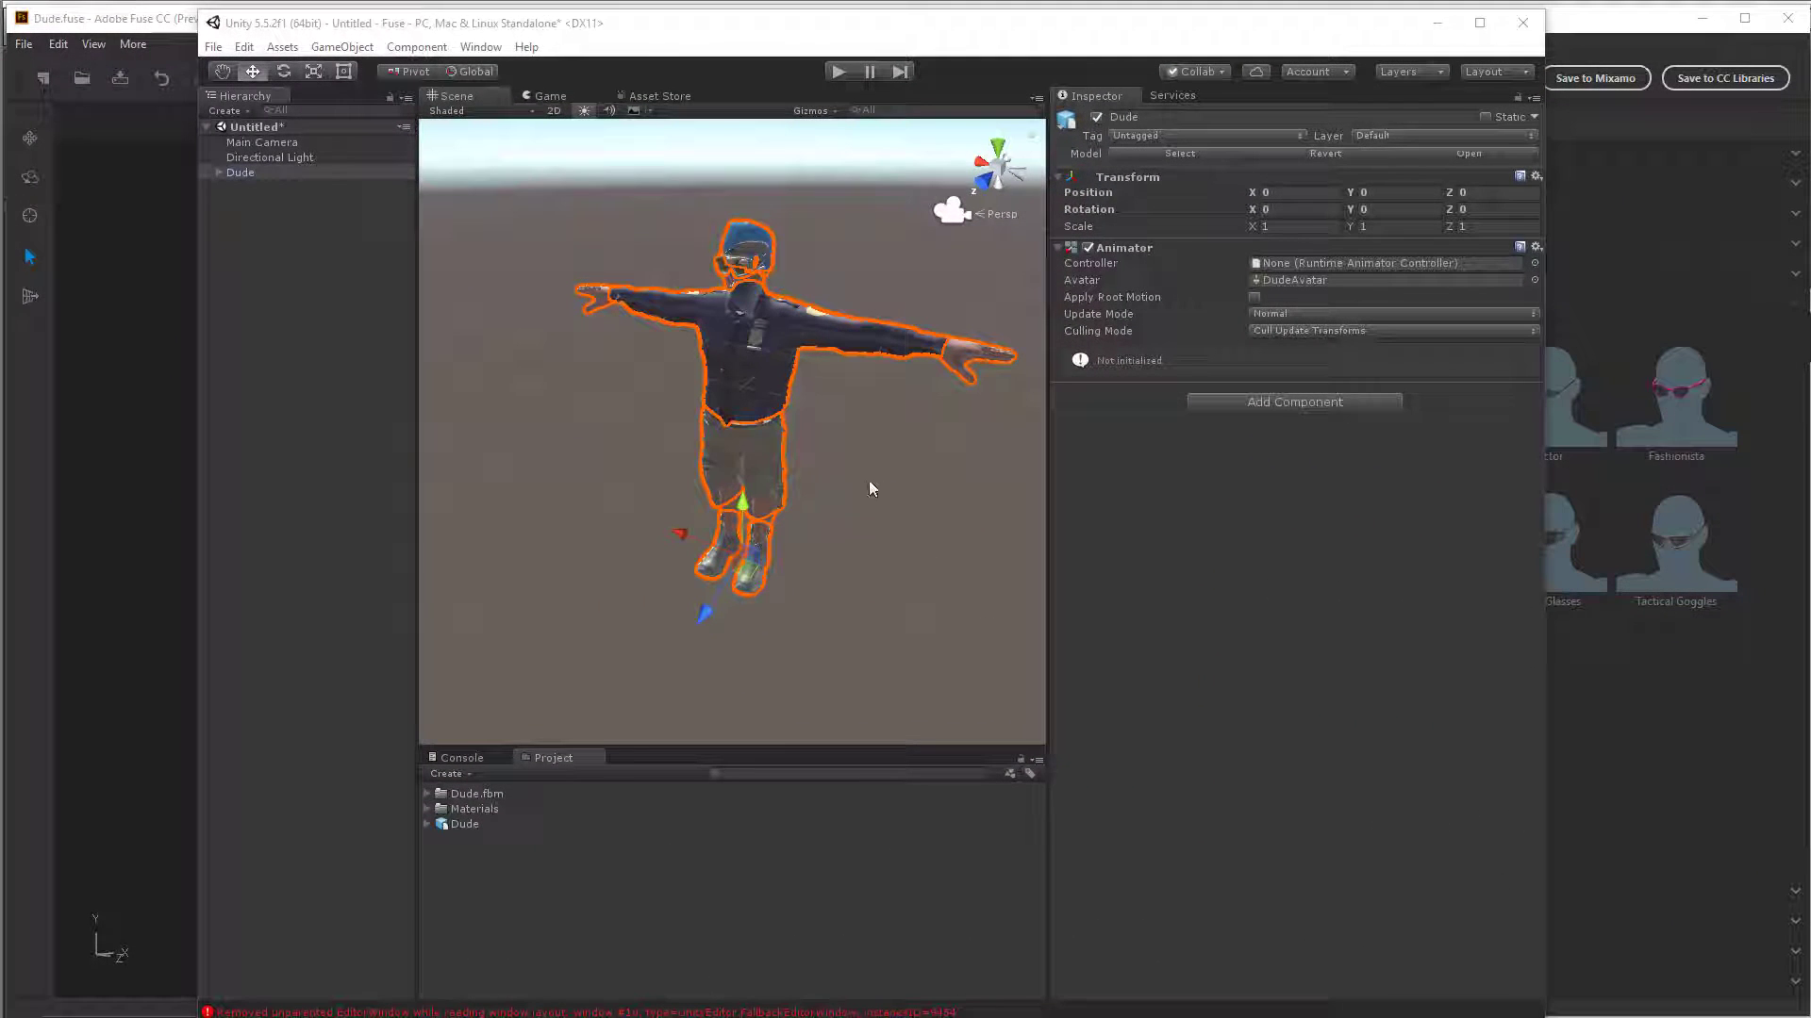
# Step: Pan, zoom and orbit the Scene view around the T-posed Dude model, then deselect it
pyautogui.moveTo(822, 441)
pyautogui.mouseDown(button='middle')
pyautogui.moveTo(829, 487)
pyautogui.moveTo(823, 453)
pyautogui.mouseUp(button='middle')
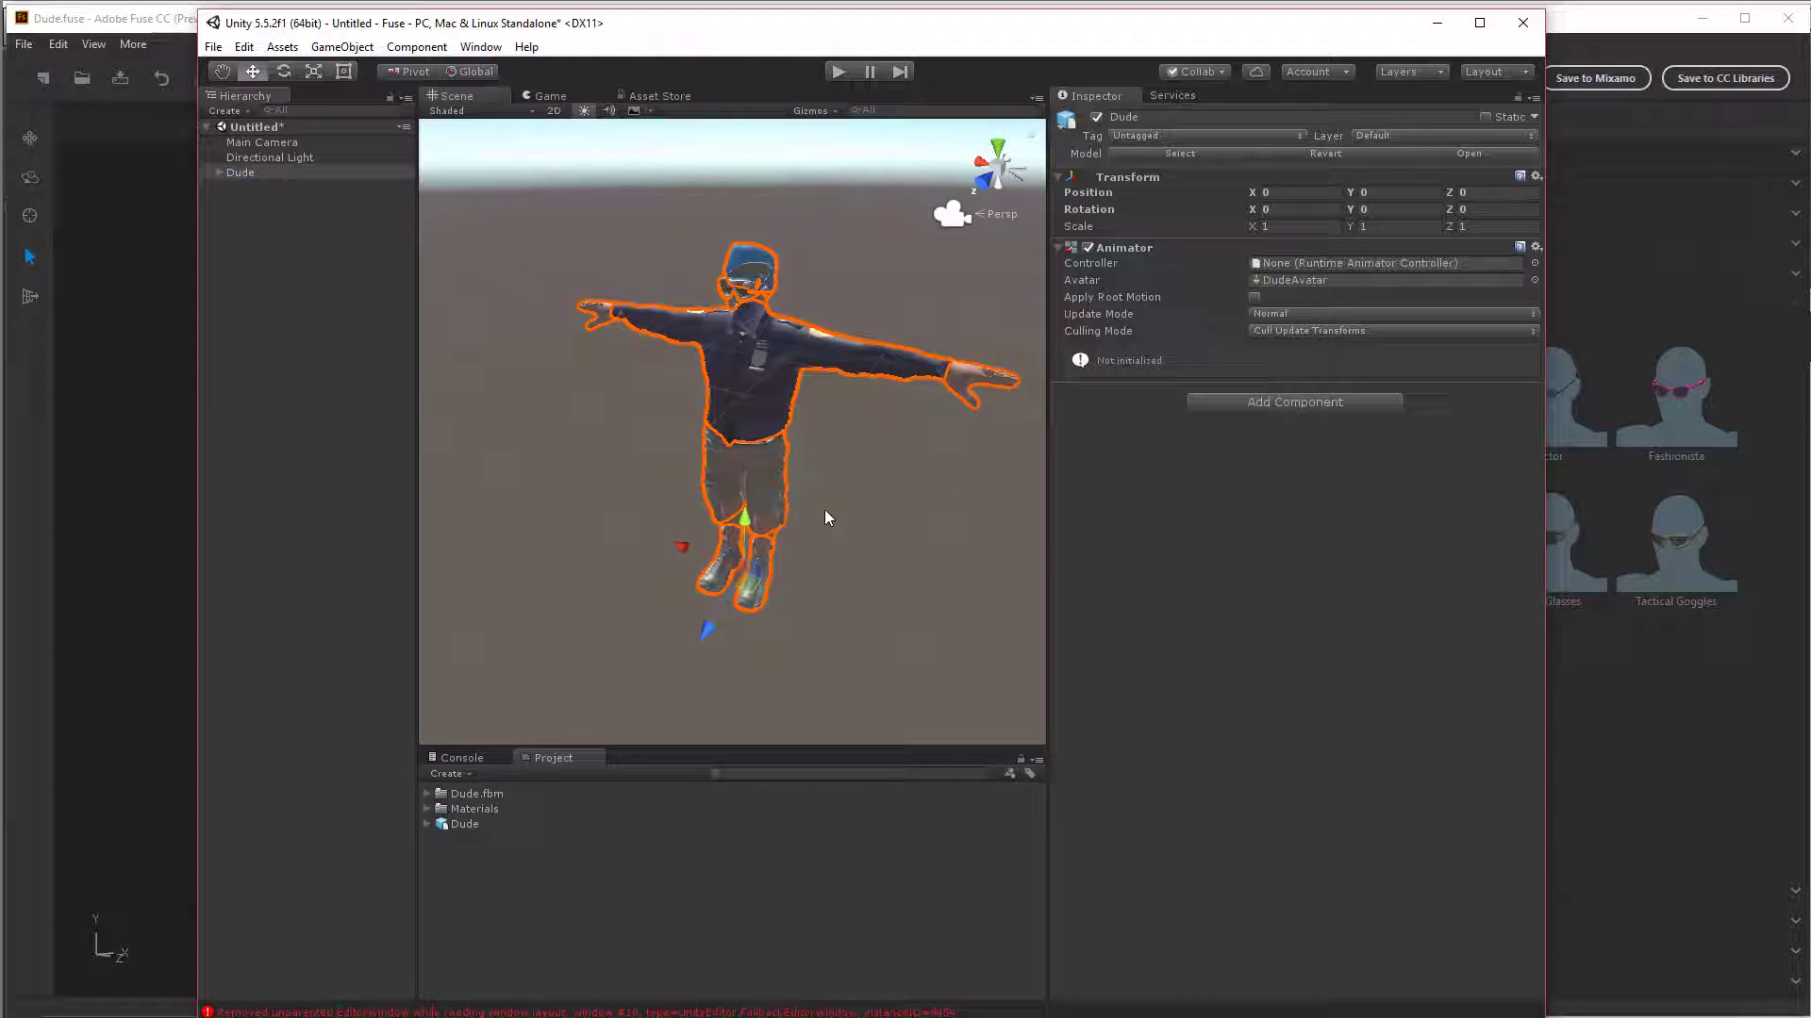
pyautogui.scroll(3, 826, 520)
pyautogui.scroll(-3, 830, 530)
pyautogui.scroll(1, 870, 549)
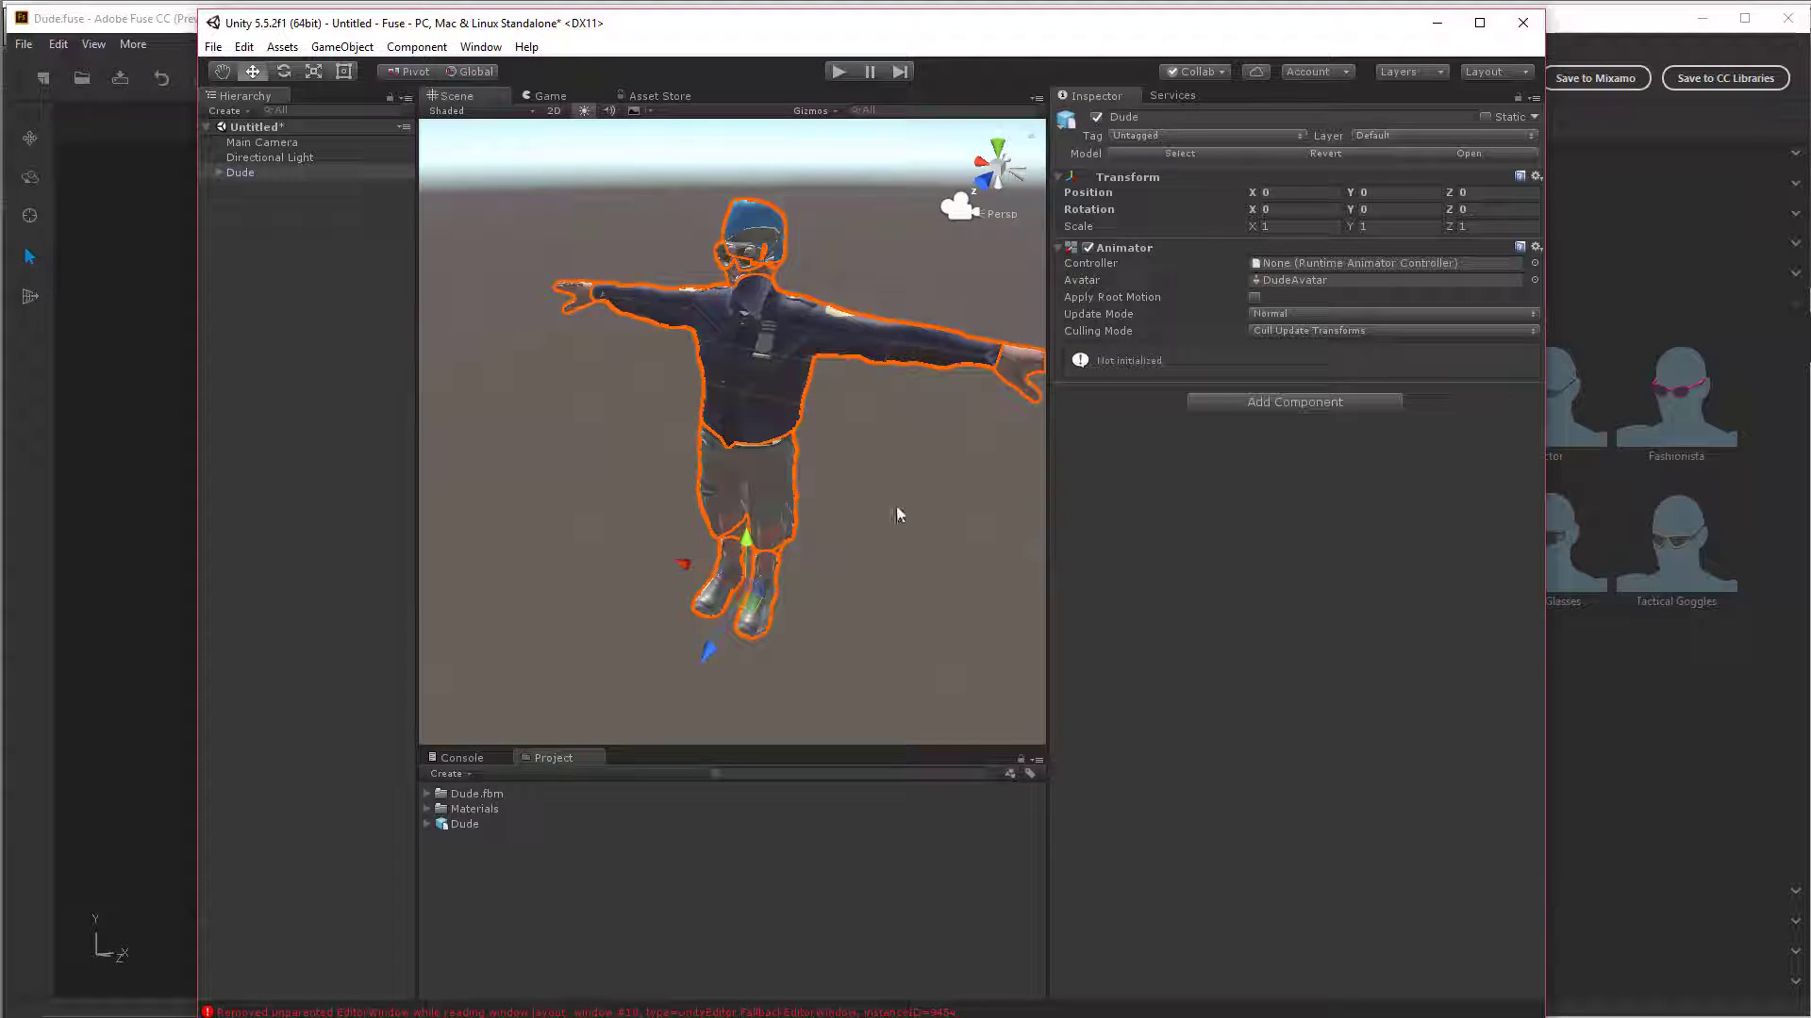
pyautogui.moveTo(896, 507)
pyautogui.keyDown('alt'); pyautogui.mouseDown()
pyautogui.moveTo(1010, 421)
pyautogui.moveTo(840, 436)
pyautogui.moveTo(901, 550)
pyautogui.moveTo(1091, 445)
pyautogui.moveTo(938, 485)
pyautogui.moveTo(881, 518)
pyautogui.moveTo(880, 539)
pyautogui.mouseUp(); pyautogui.keyUp('alt')
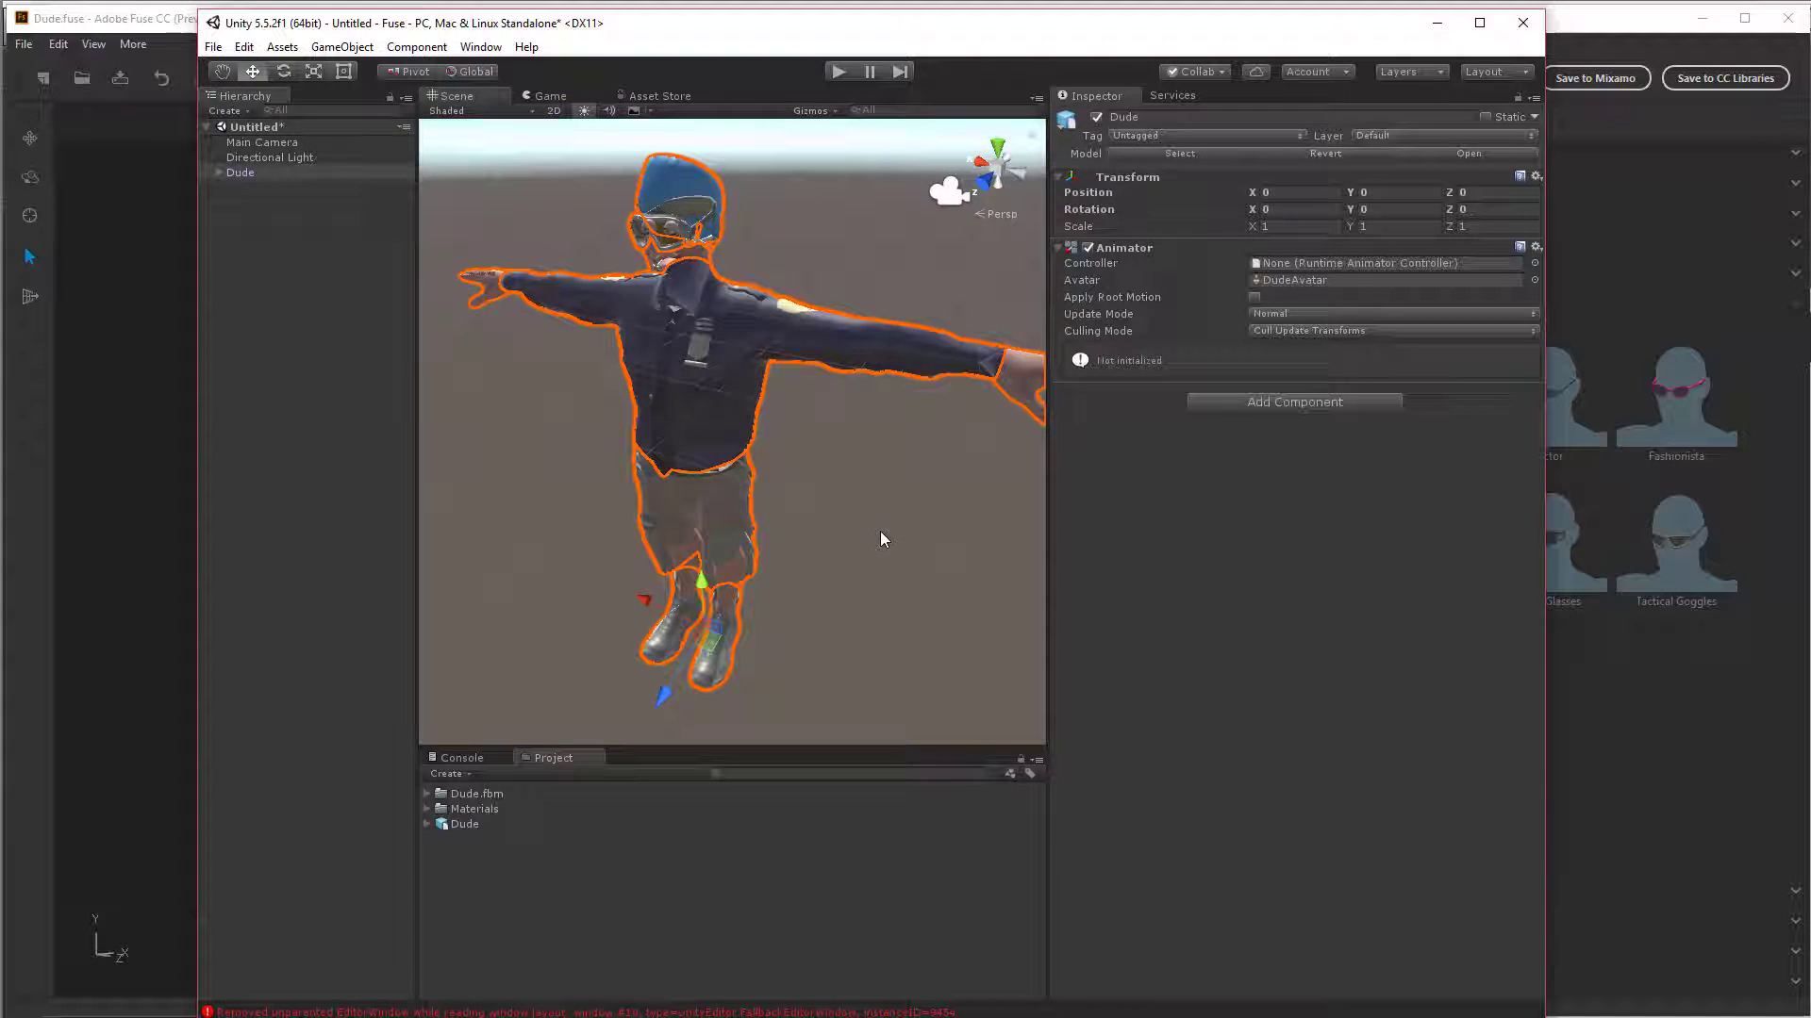
pyautogui.click(847, 475)
pyautogui.scroll(5, 727, 368)
pyautogui.scroll(-5, 724, 379)
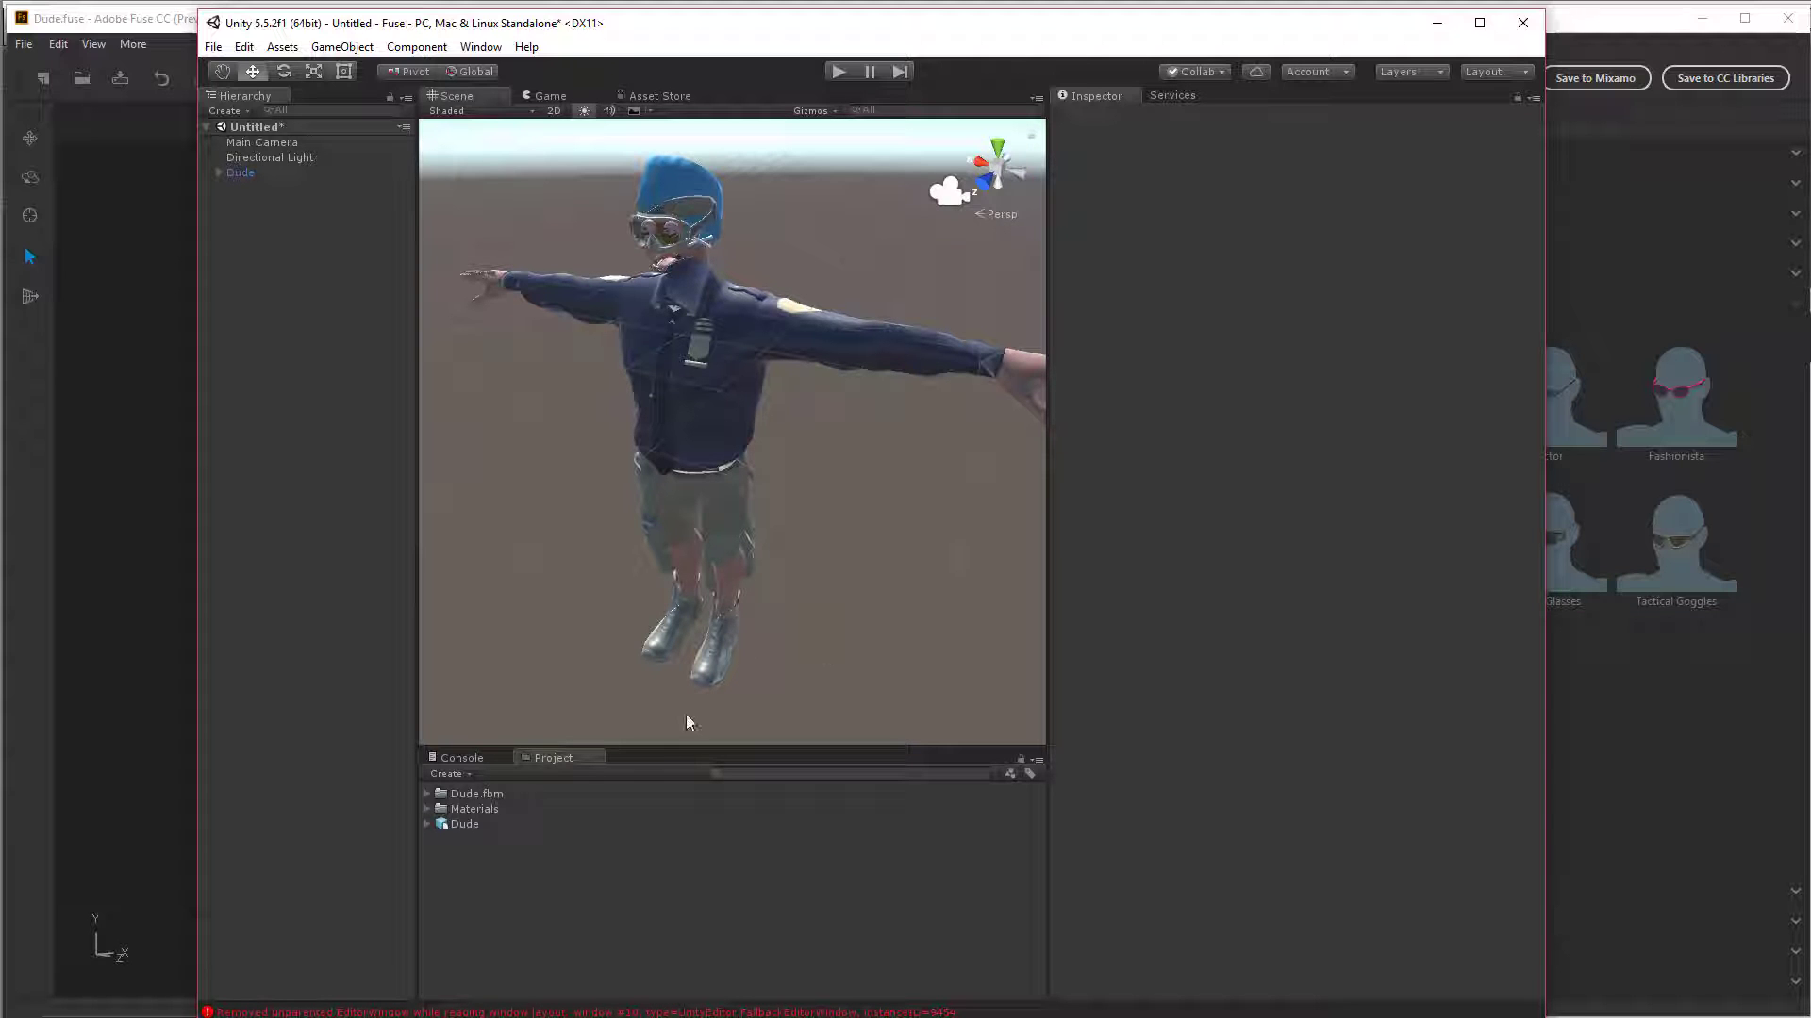
# Step: Select the six Dude materials (Body, Bottom, Eyewear, Hat, Shoes, Top) and set Rendering Mode to Opaque
pyautogui.click(426, 824)
pyautogui.click(428, 820)
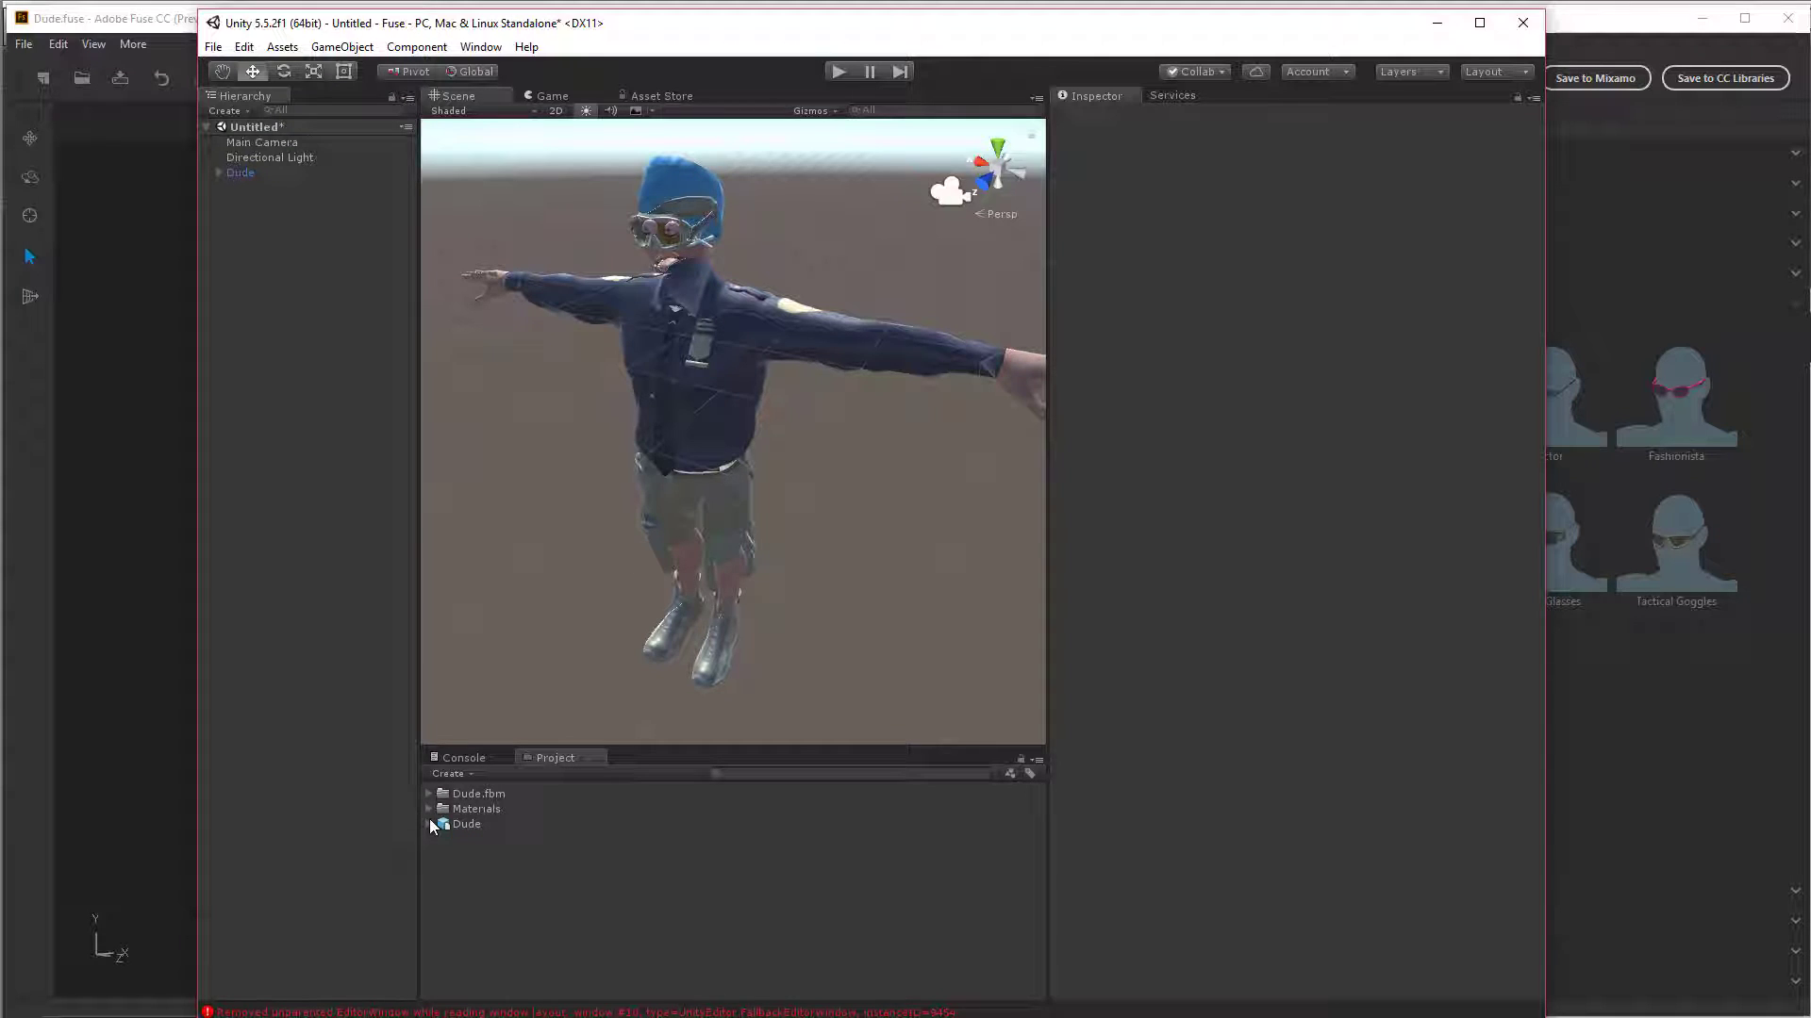
pyautogui.click(429, 808)
pyautogui.click(524, 823)
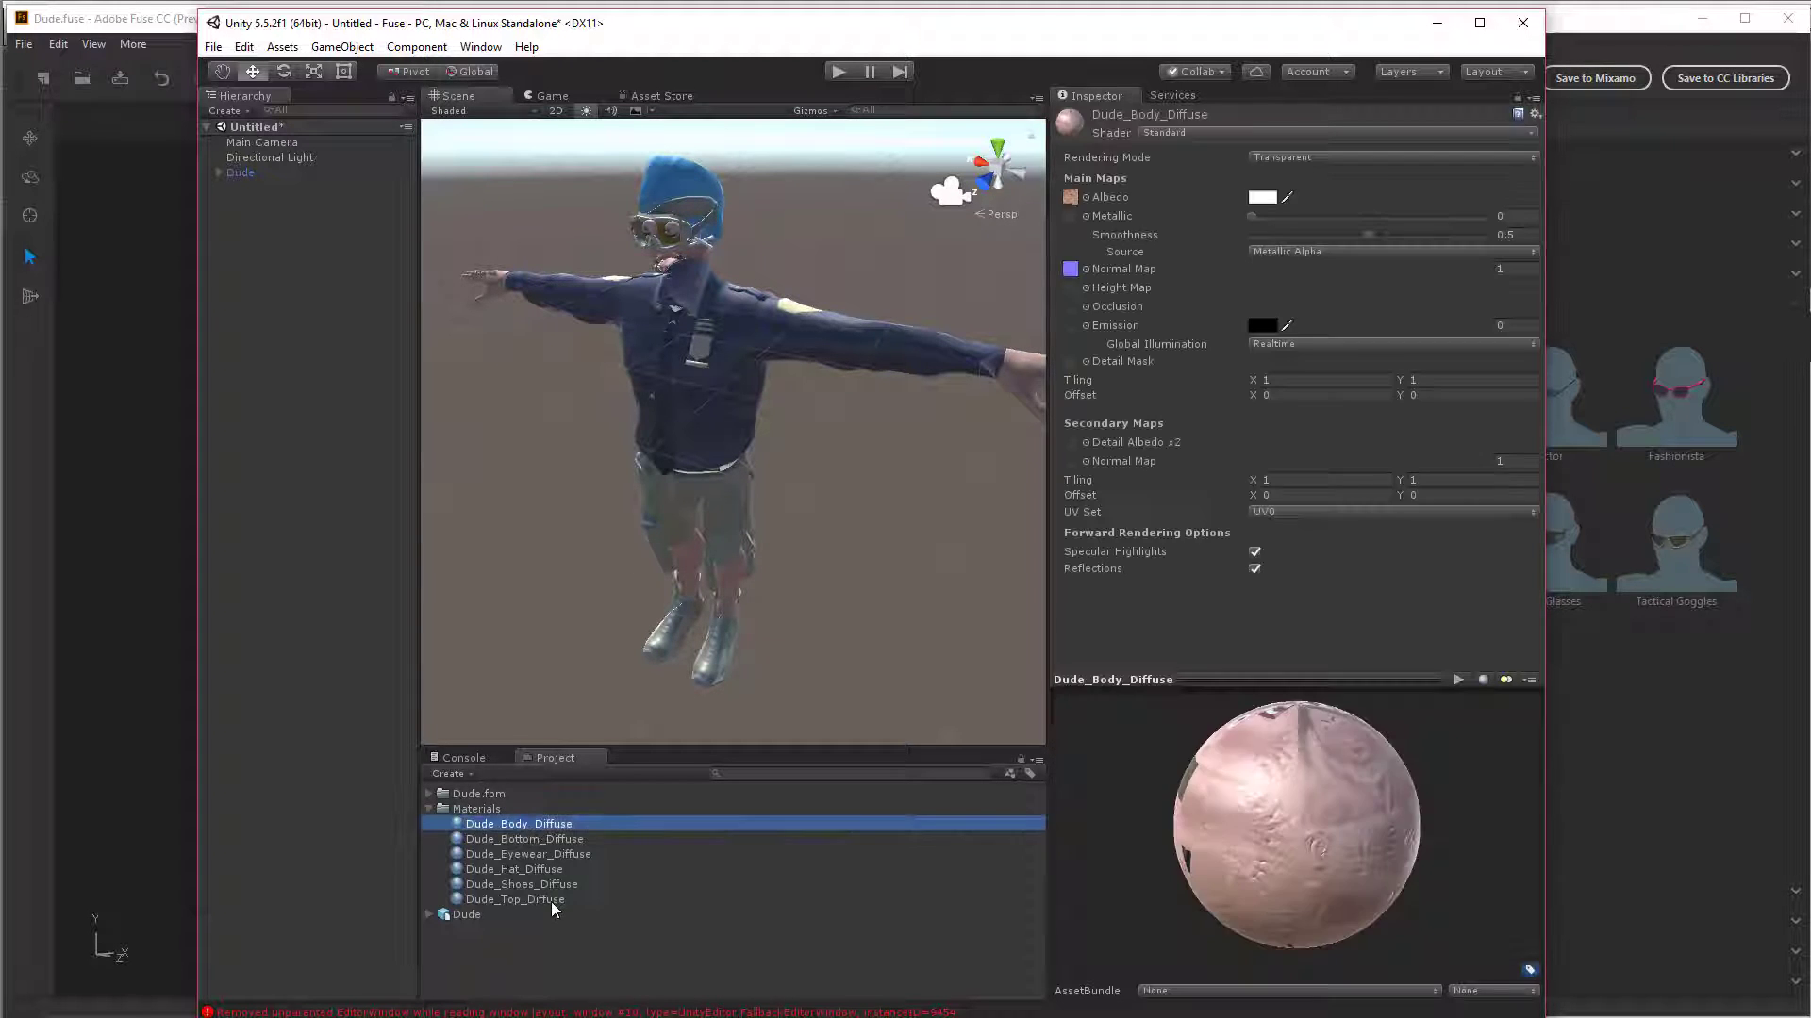
pyautogui.keyDown('shift'); pyautogui.click(550, 902); pyautogui.keyUp('shift')
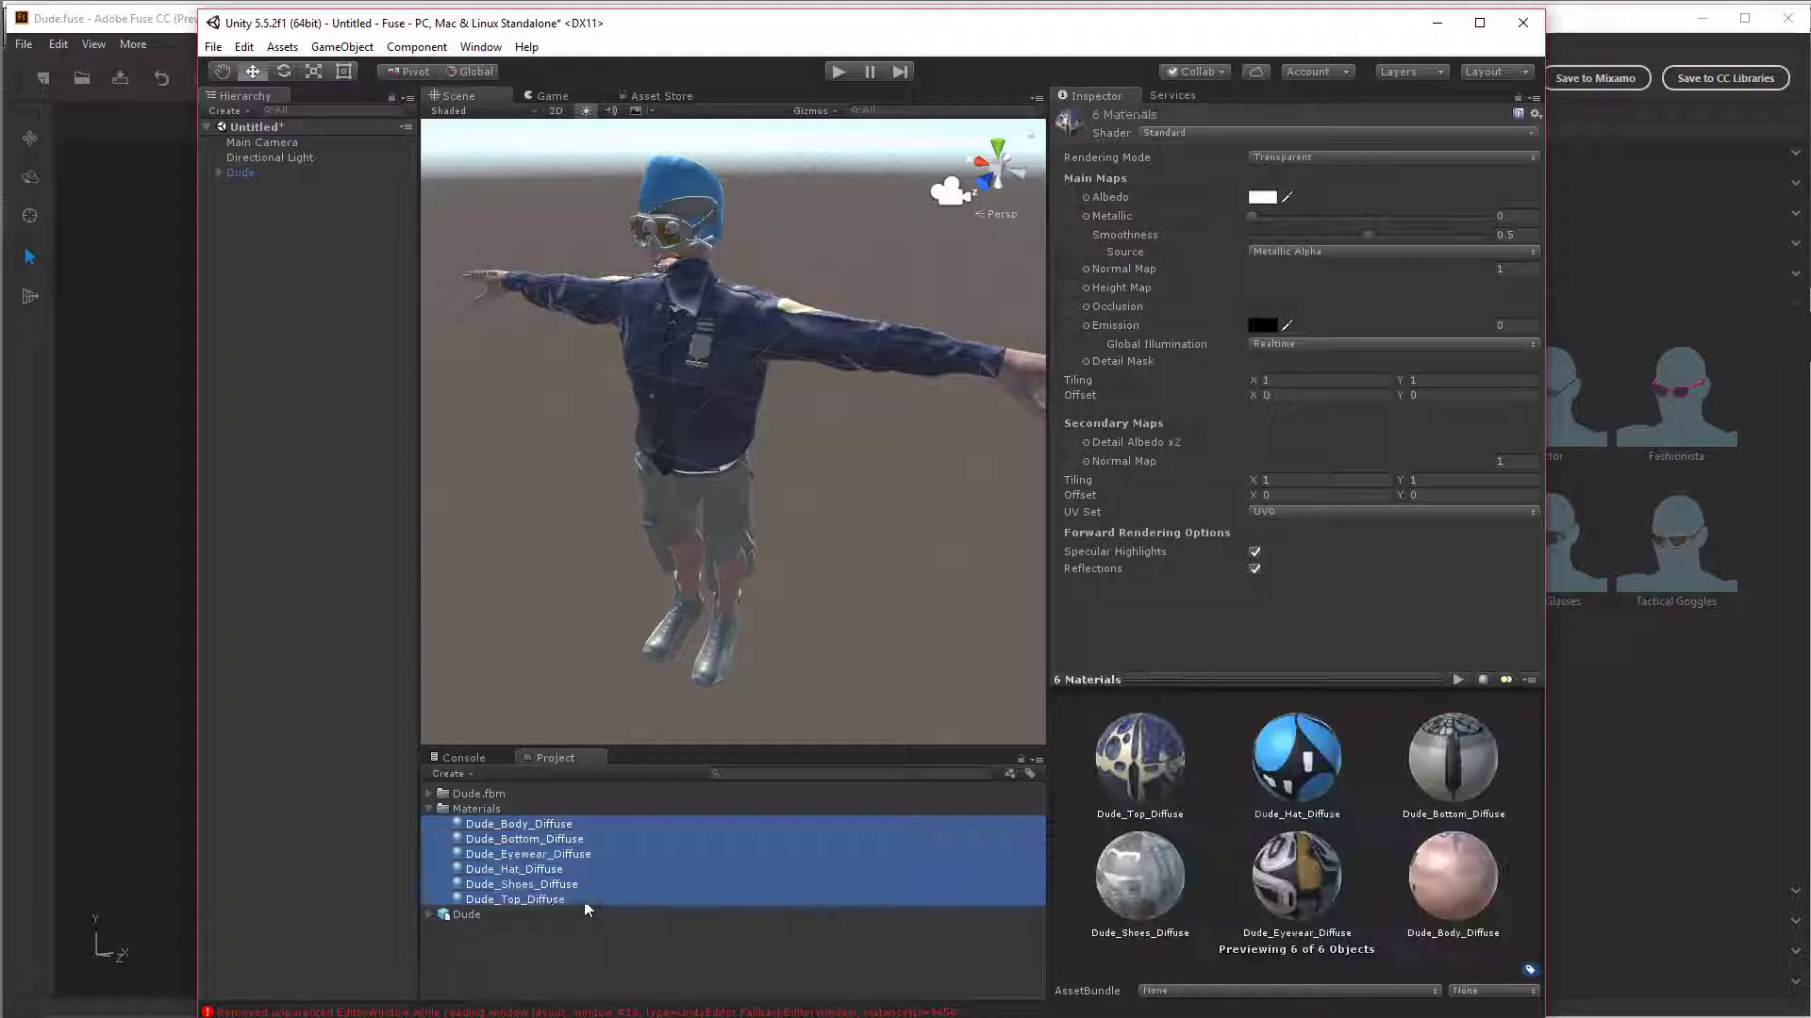
pyautogui.click(1284, 160)
pyautogui.click(1284, 178)
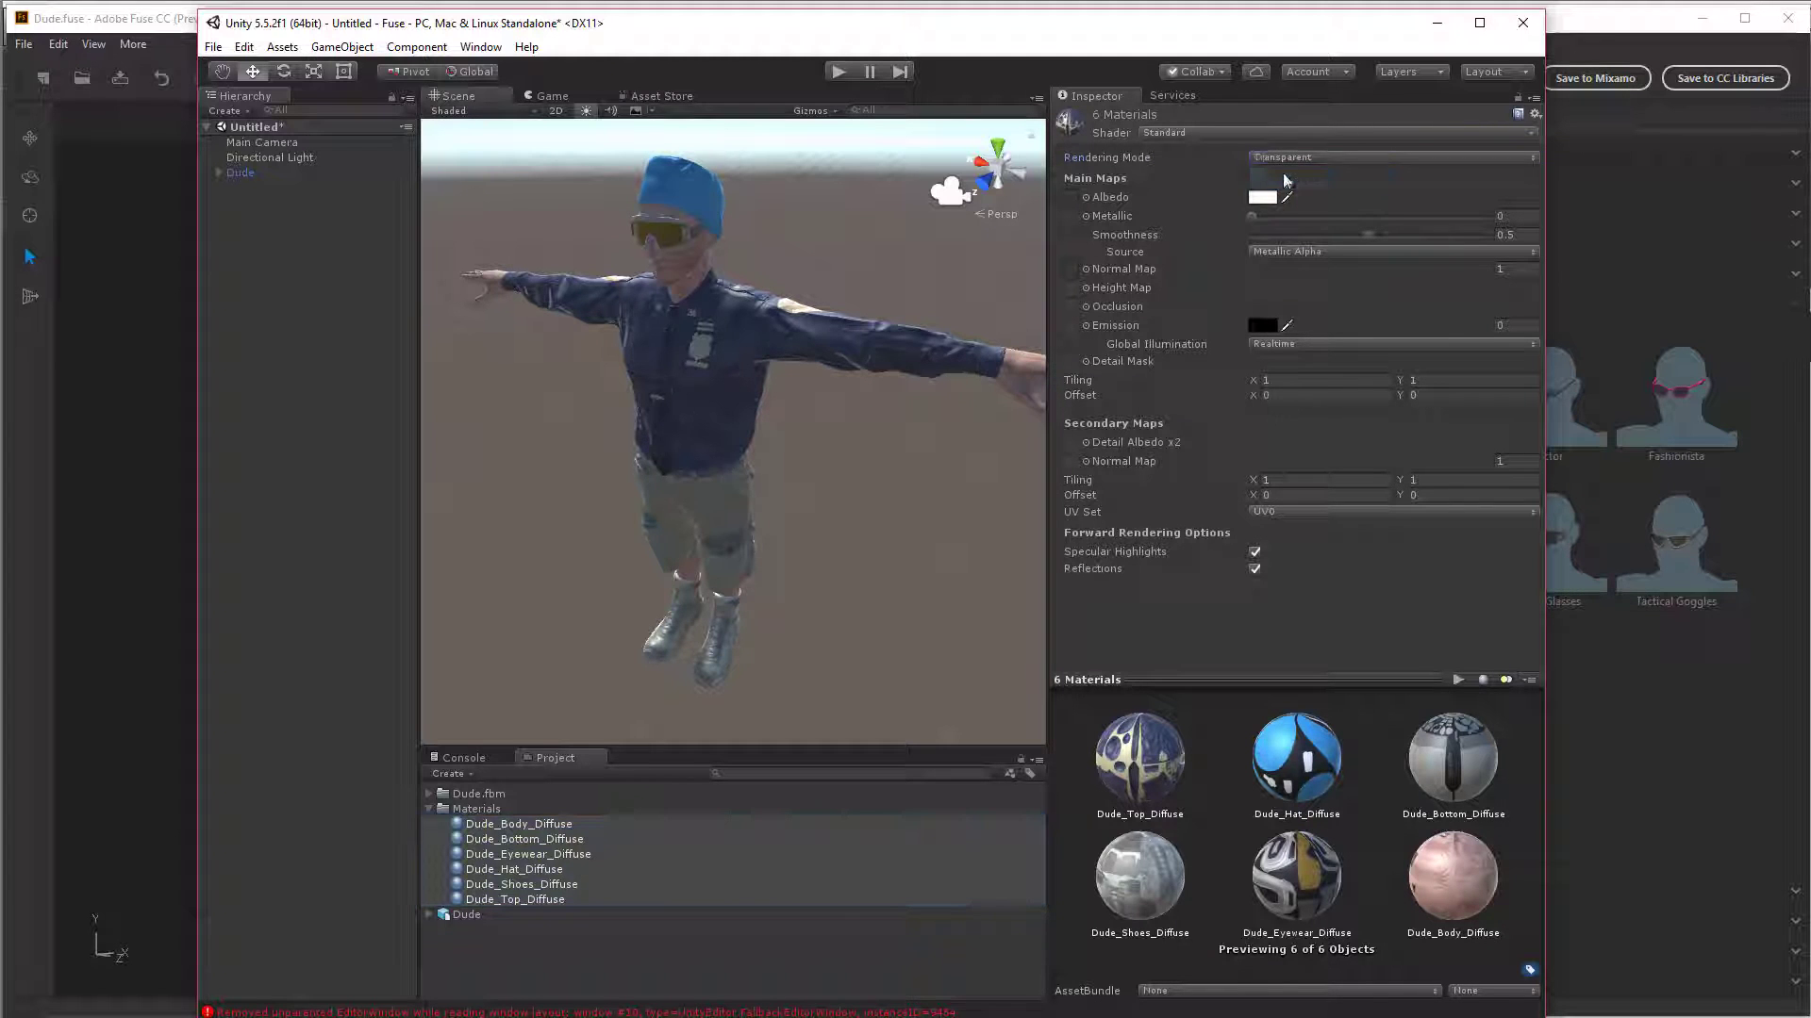
pyautogui.click(868, 258)
# Step: Zoom, orbit and pan the Scene view to check the character now renders opaque
pyautogui.scroll(5, 858, 256)
pyautogui.scroll(-5, 845, 251)
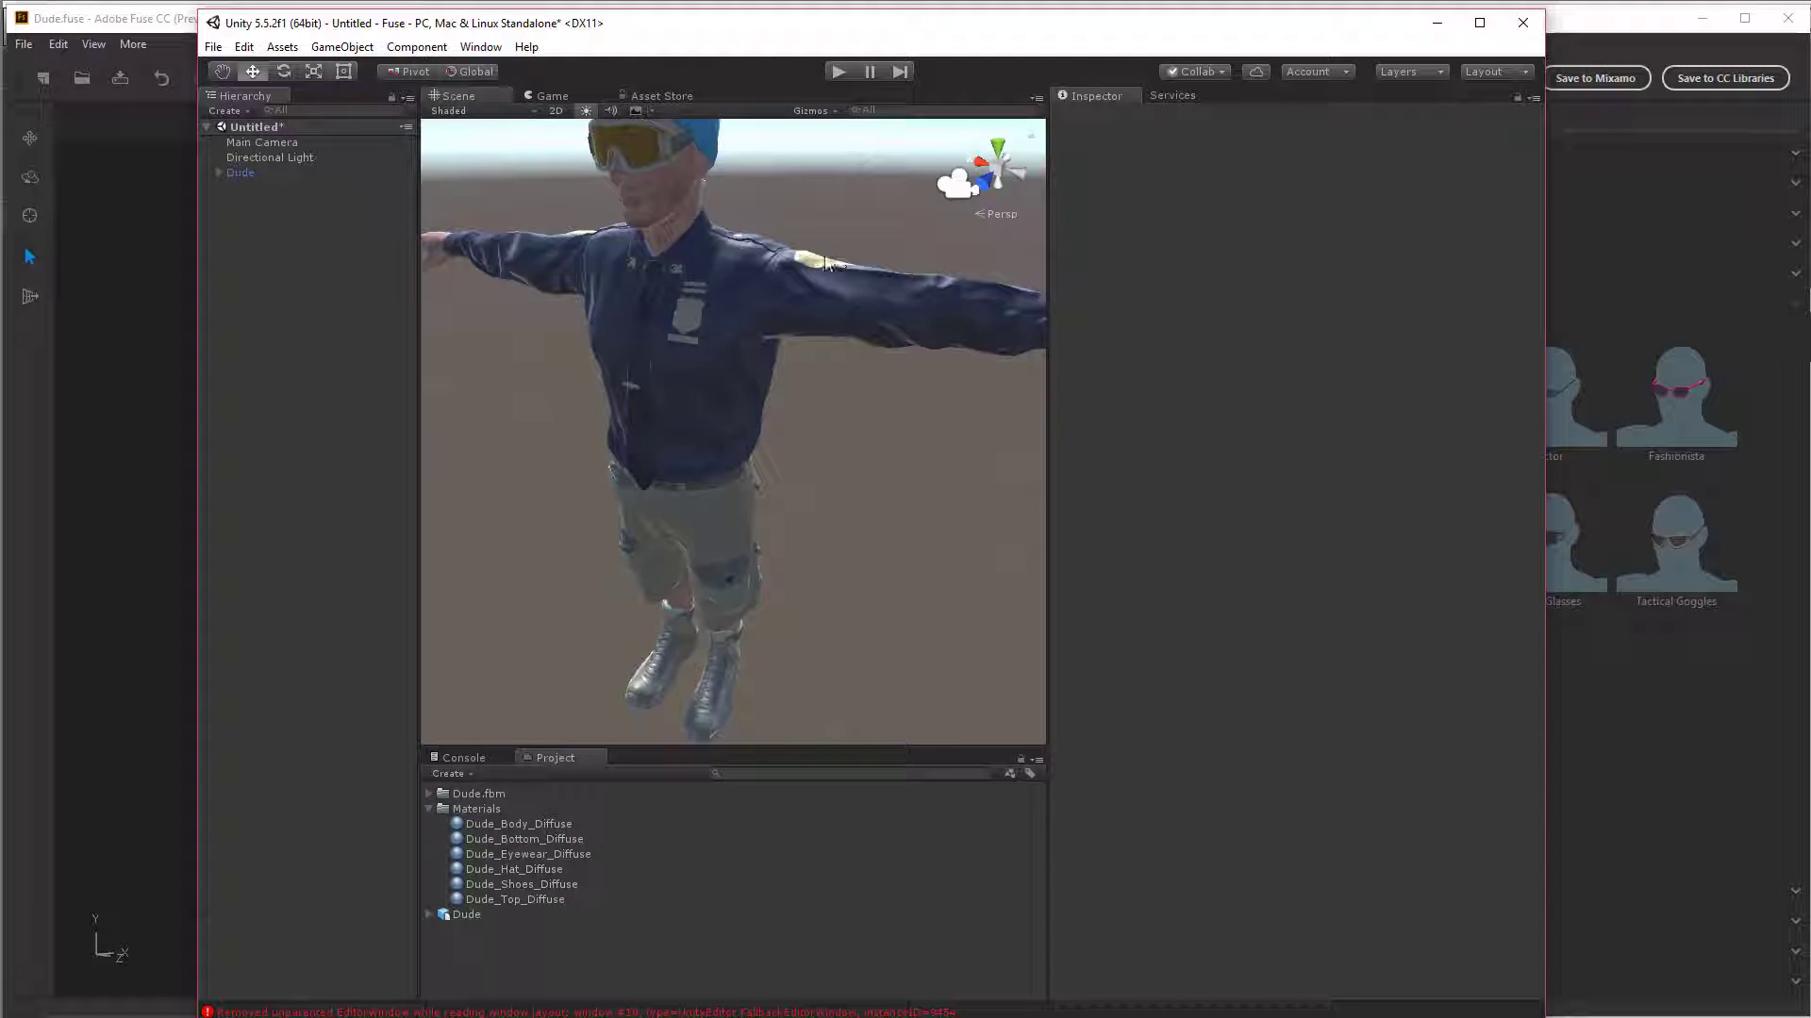
pyautogui.scroll(4, 840, 275)
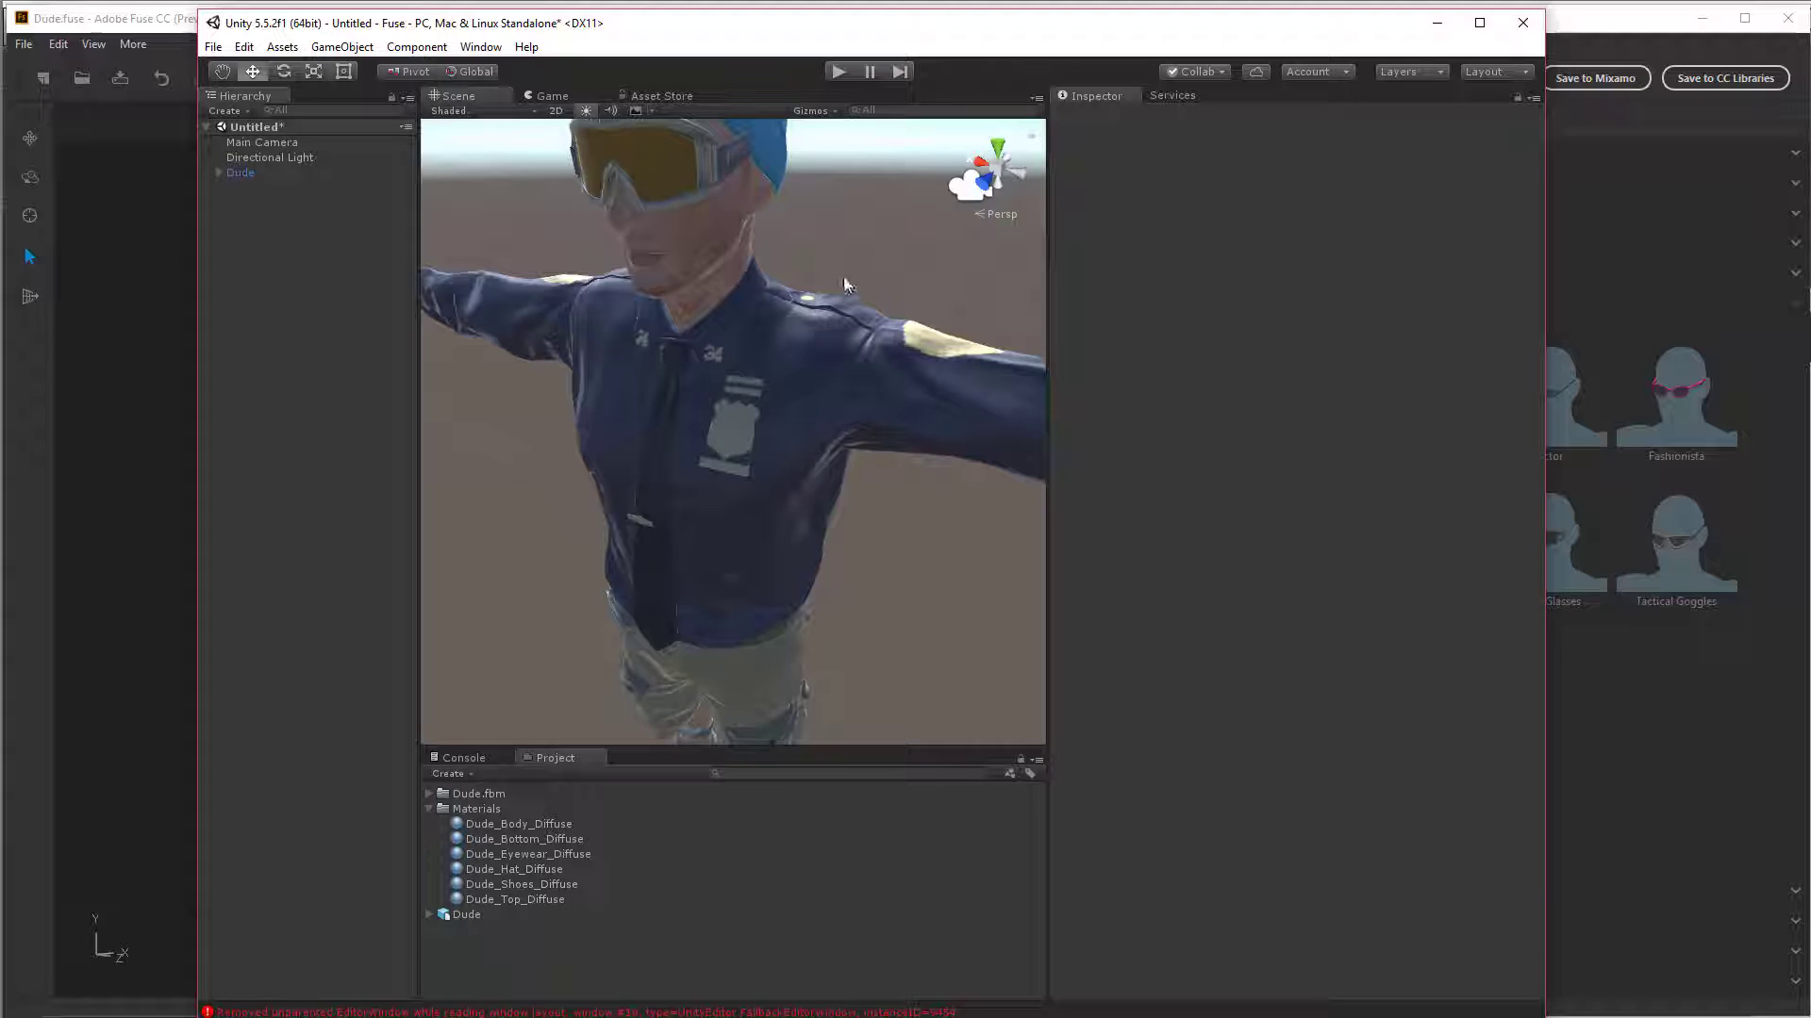
pyautogui.scroll(-5, 843, 283)
pyautogui.scroll(3, 842, 282)
pyautogui.scroll(-2, 842, 282)
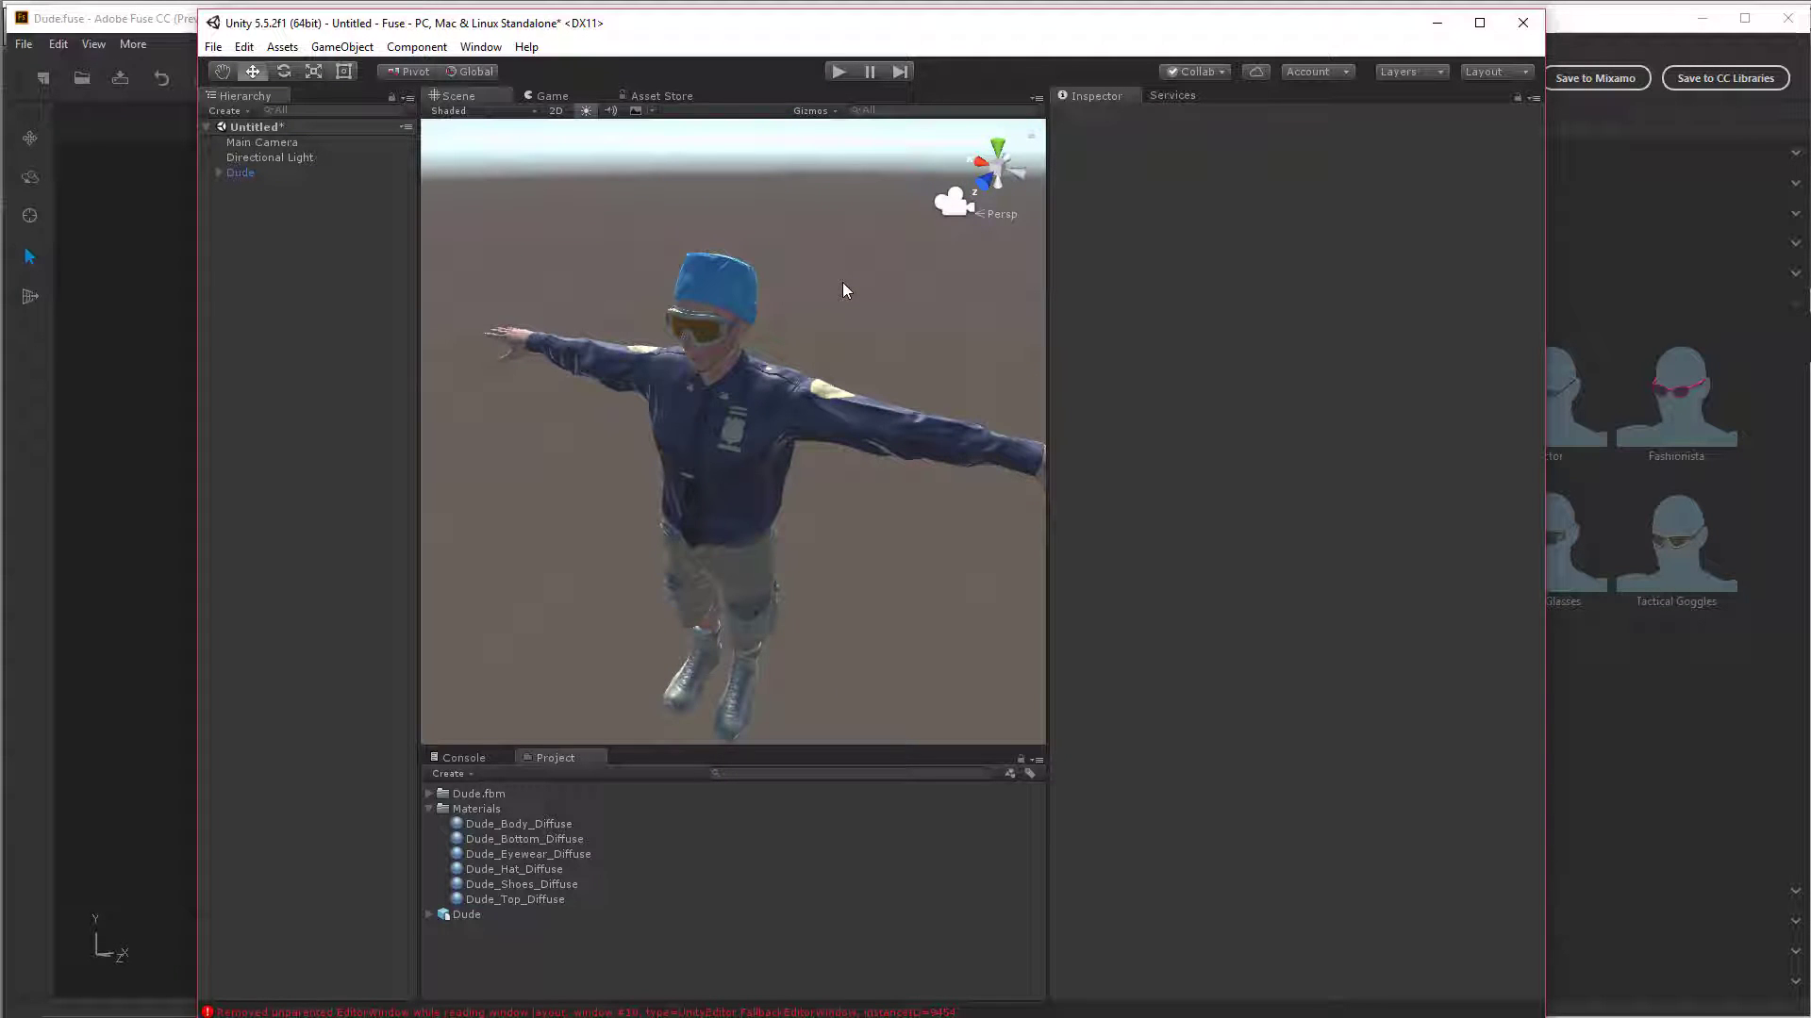
pyautogui.keyDown('alt'); pyautogui.moveTo(847, 283); pyautogui.dragTo(876, 365); pyautogui.keyUp('alt')
pyautogui.scroll(6, 817, 377)
pyautogui.scroll(-5, 816, 405)
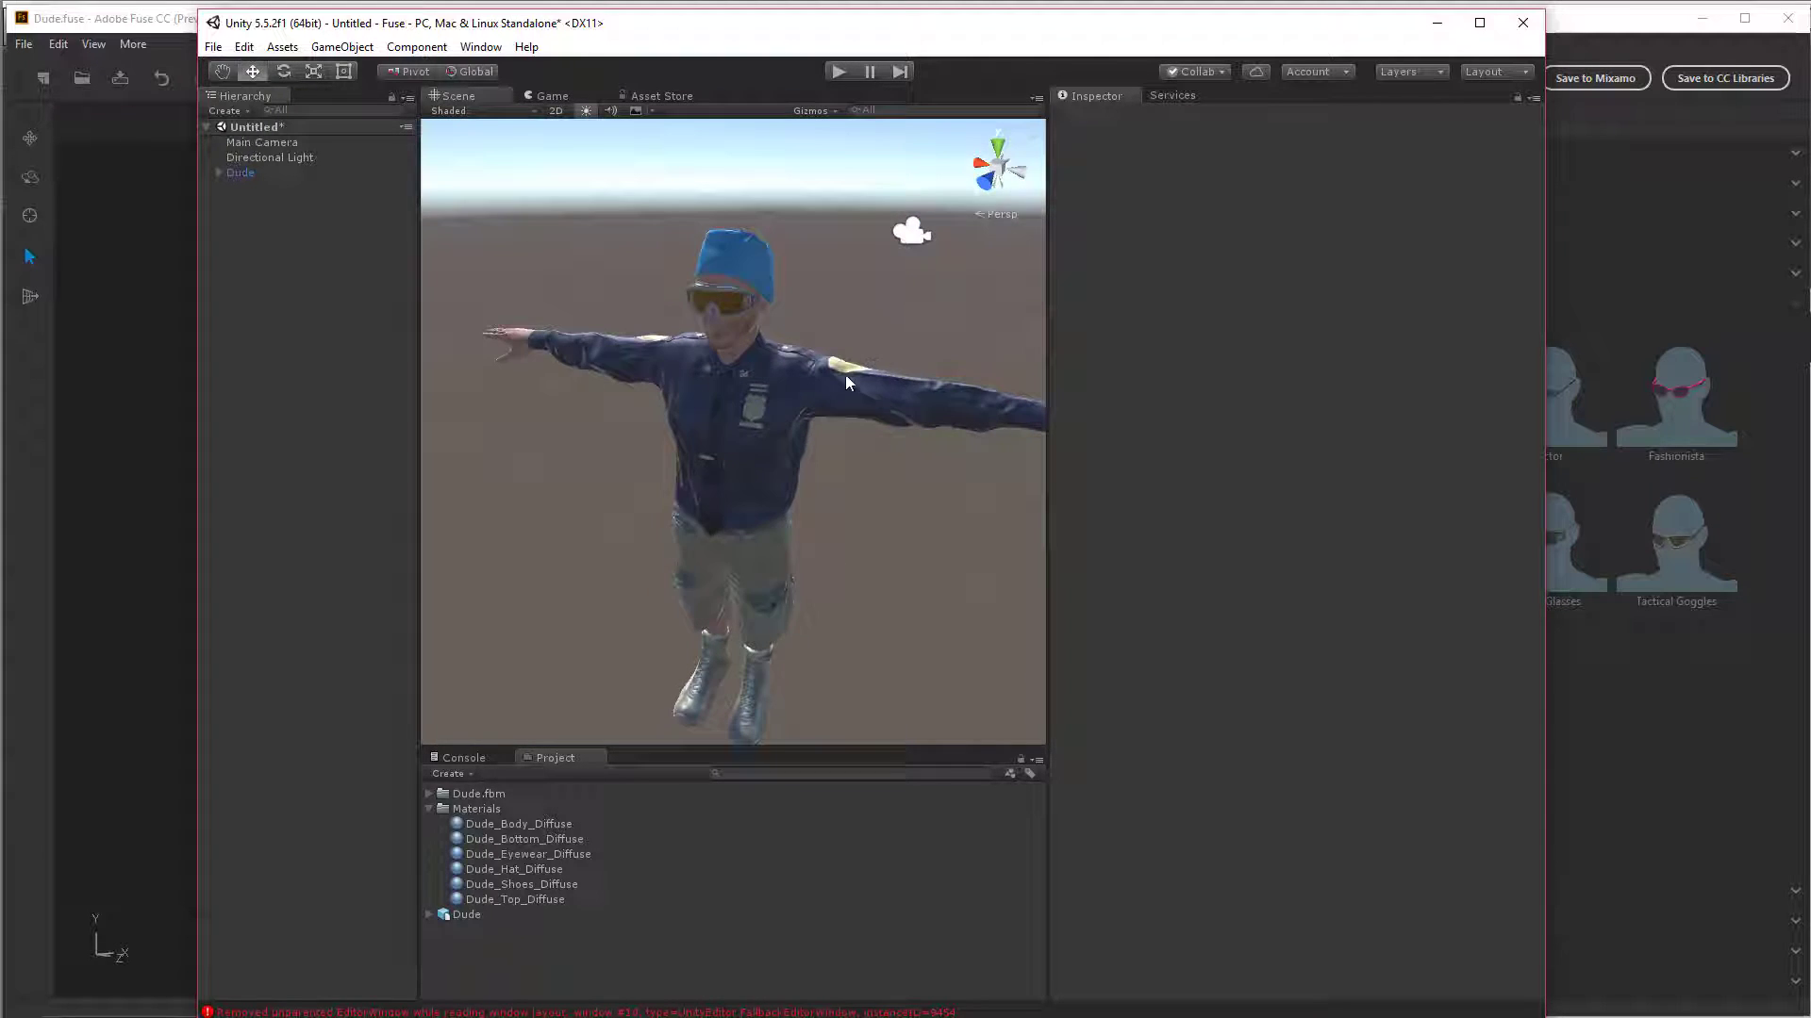
pyautogui.scroll(5, 845, 376)
pyautogui.scroll(-5, 847, 377)
pyautogui.moveTo(867, 425)
pyautogui.mouseDown(button='middle')
pyautogui.moveTo(845, 384)
pyautogui.moveTo(844, 408)
pyautogui.mouseUp(button='middle')
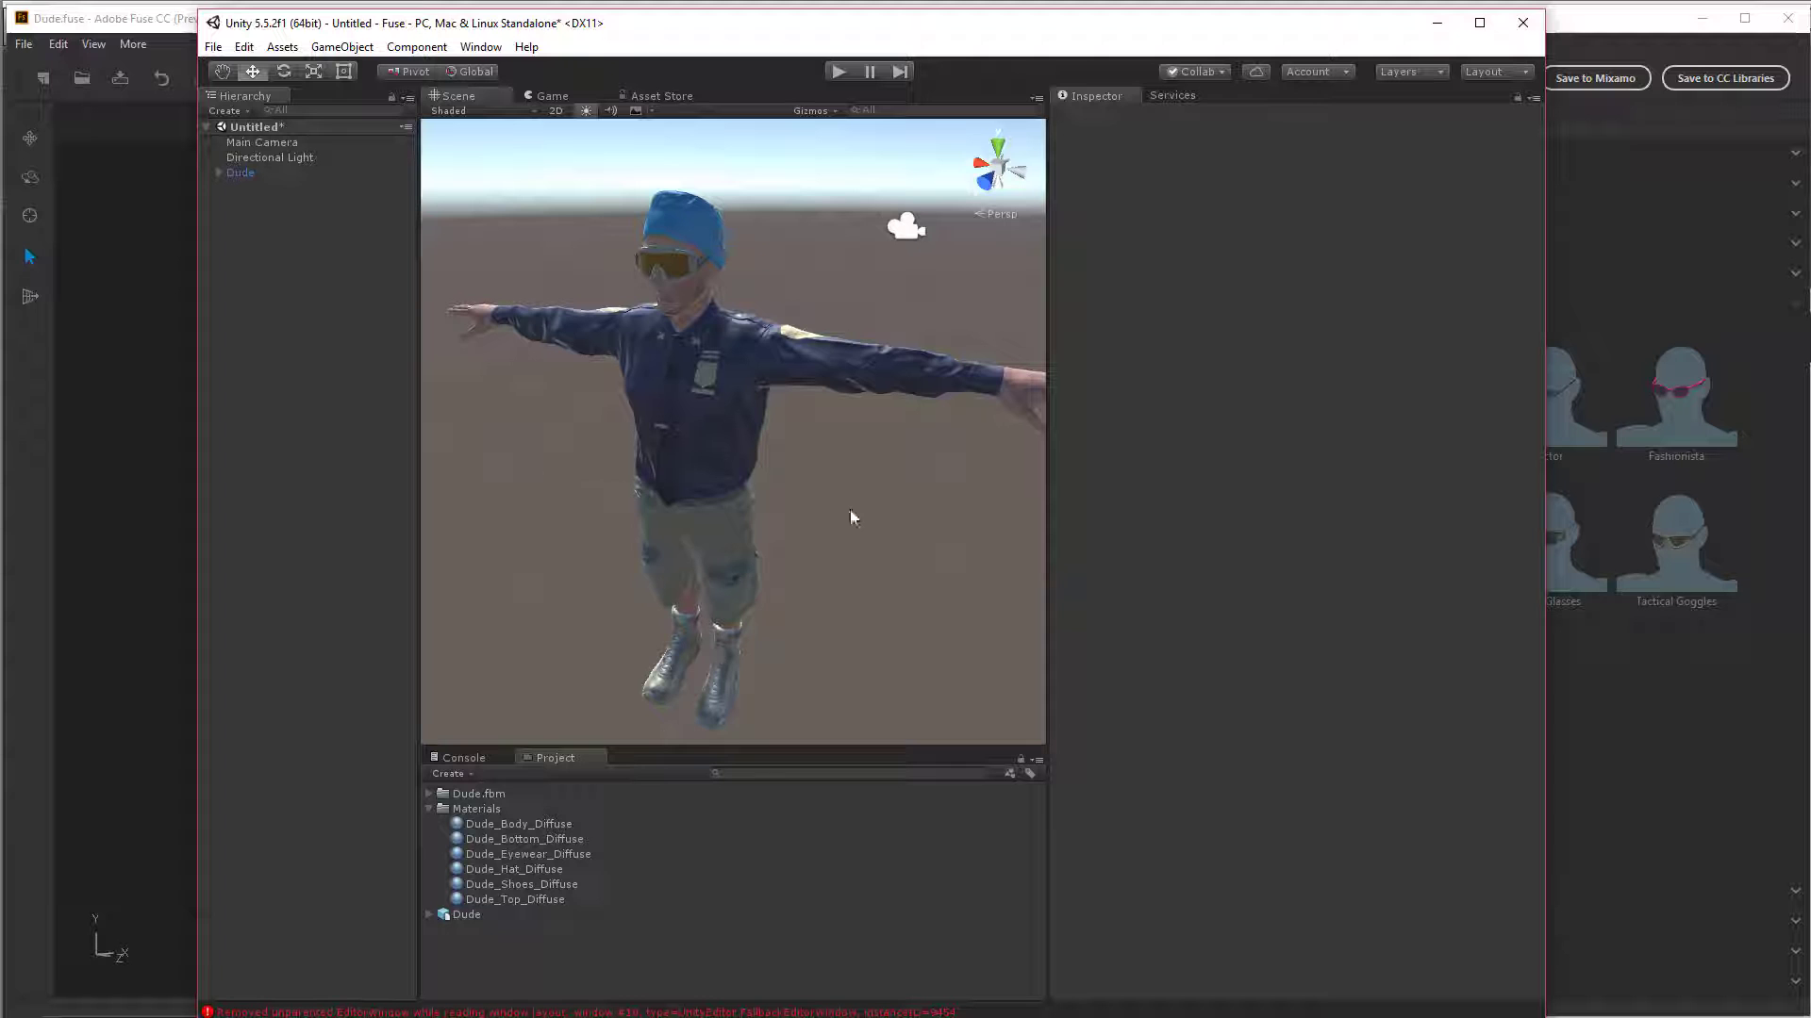